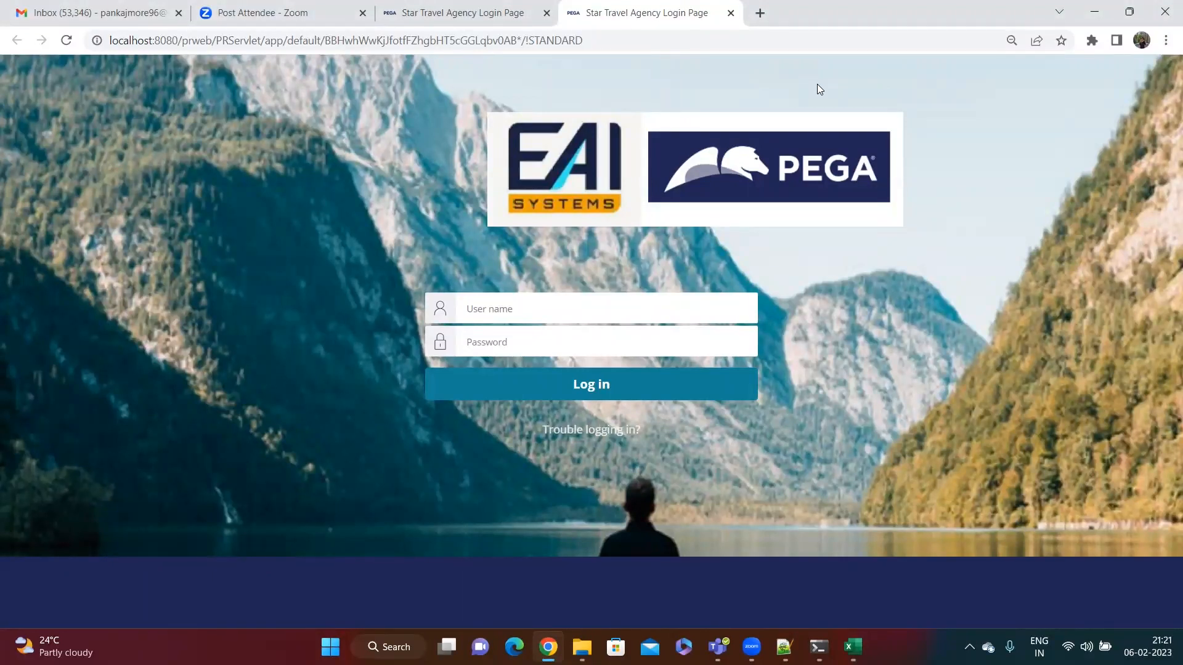
Step: Bring Notepad++ forward and start the new 99 note with 'Java -' on line 1
{"action": "left_click", "coordinate": [783, 647]}
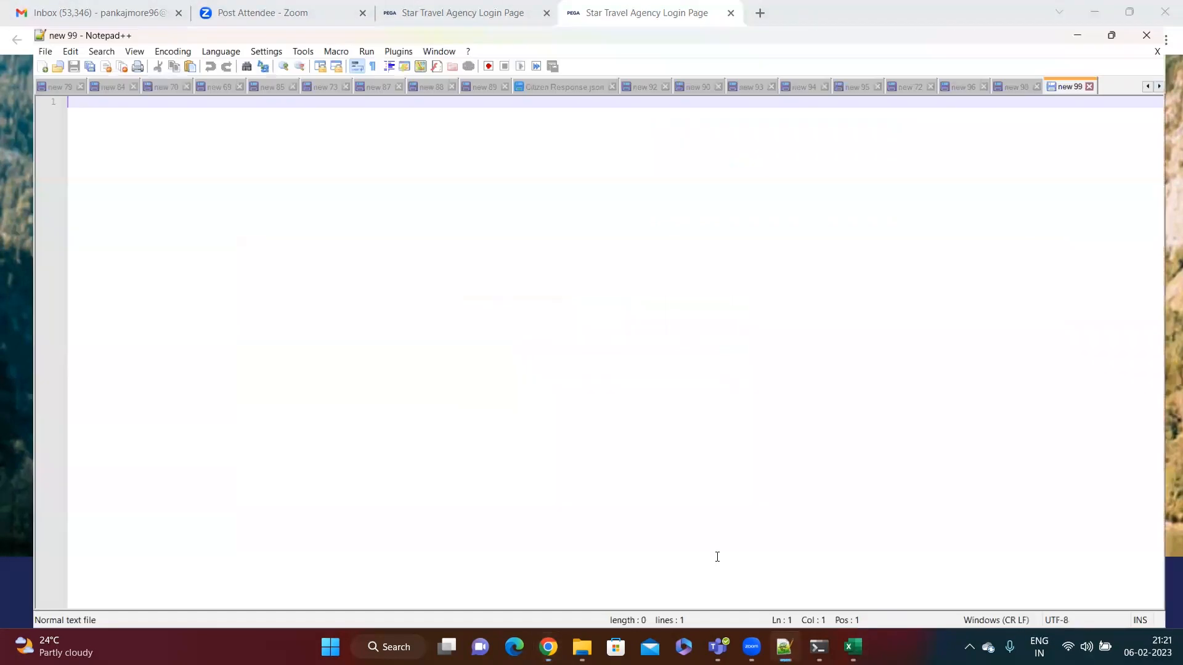
{"action": "type", "text": "Ja"}
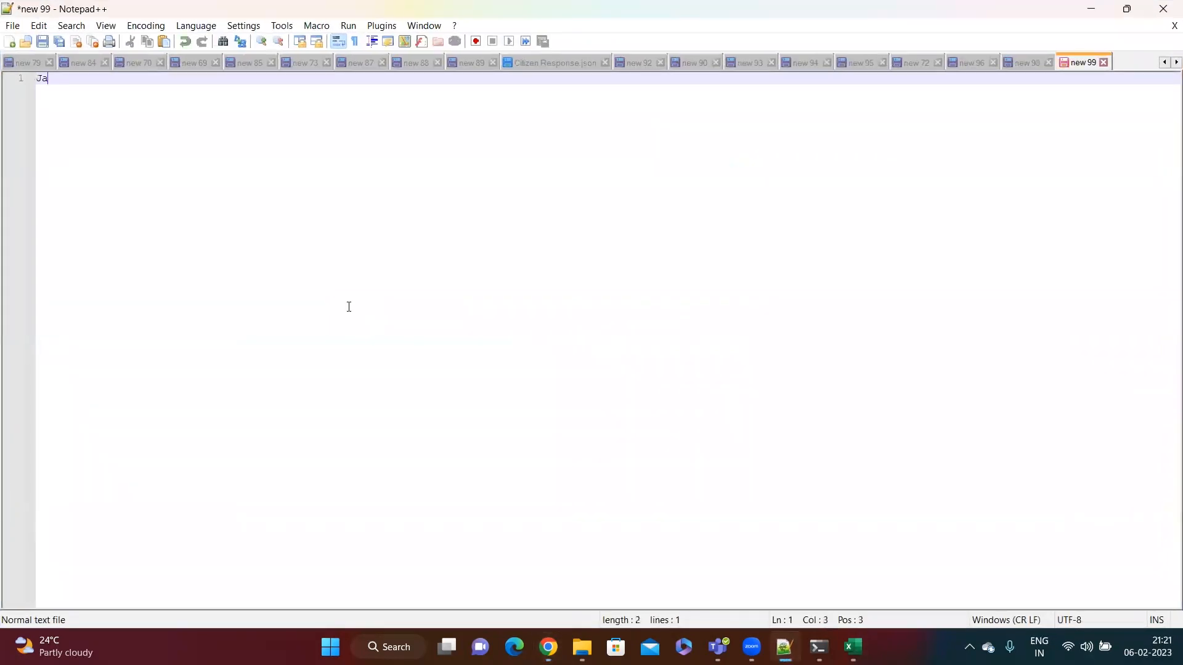
{"action": "type", "text": "va -"}
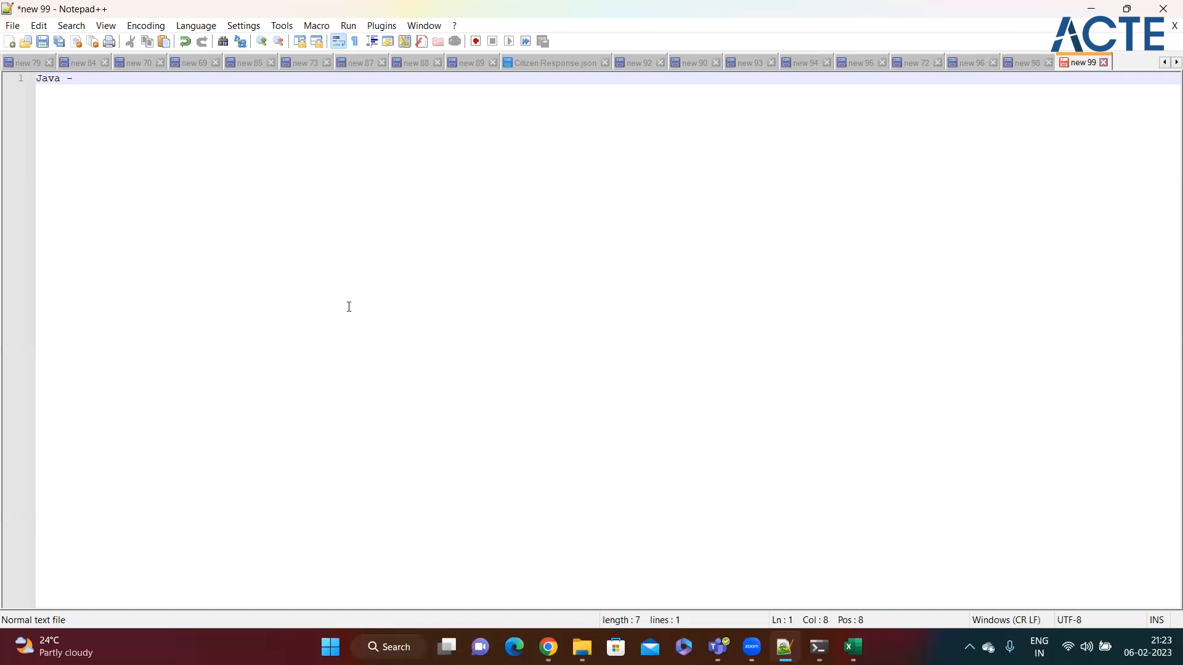
Step: Complete line 1 as 'Java - Language Programming' and add 'Pega - Tool' on line 3
{"action": "key", "text": "Return"}
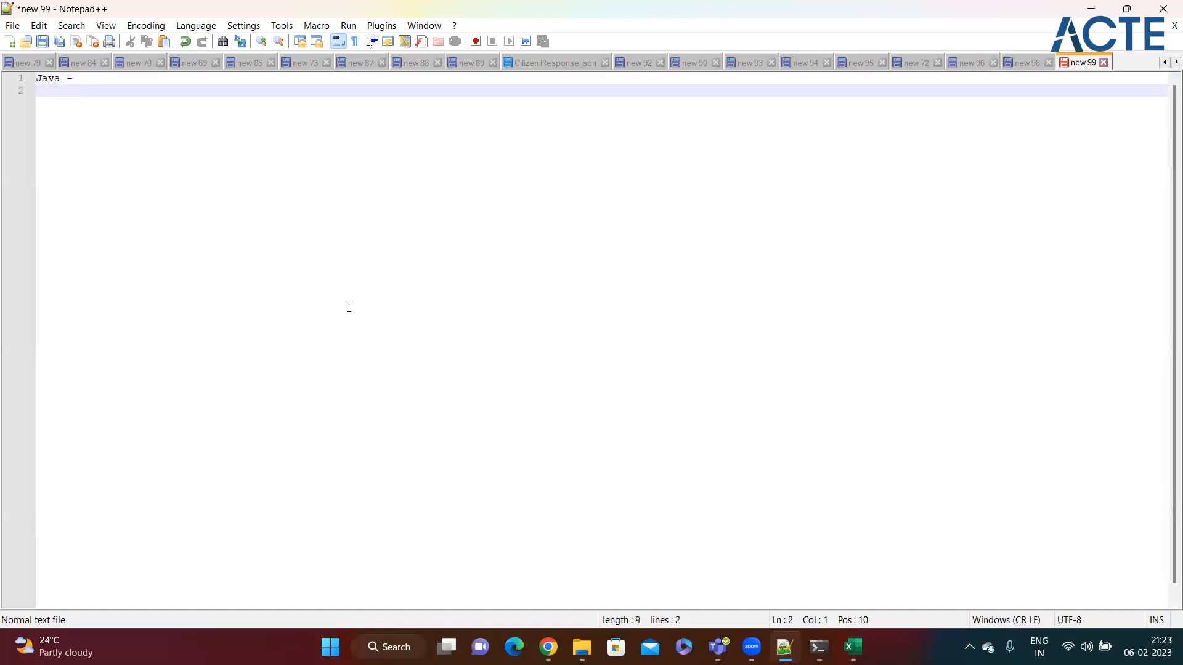
{"action": "left_click", "coordinate": [101, 77]}
{"action": "type", "text": "Language "}
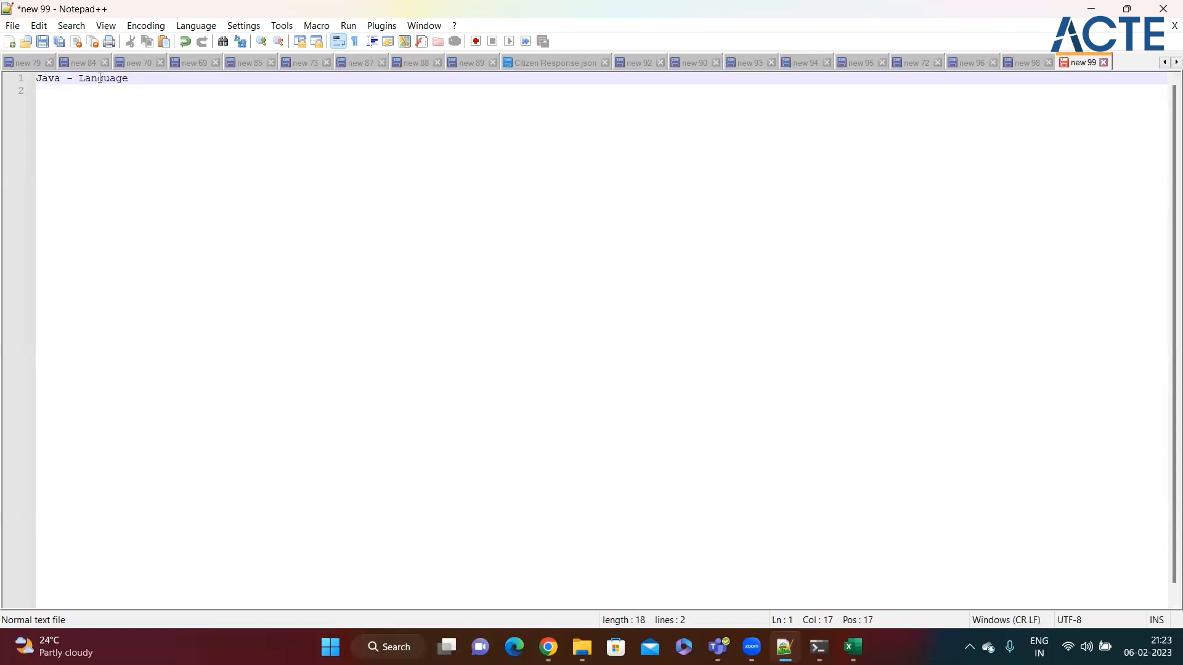
{"action": "type", "text": "Programming"}
{"action": "key", "text": "Return"}
{"action": "key", "text": "Return"}
{"action": "type", "text": "Pega - "}
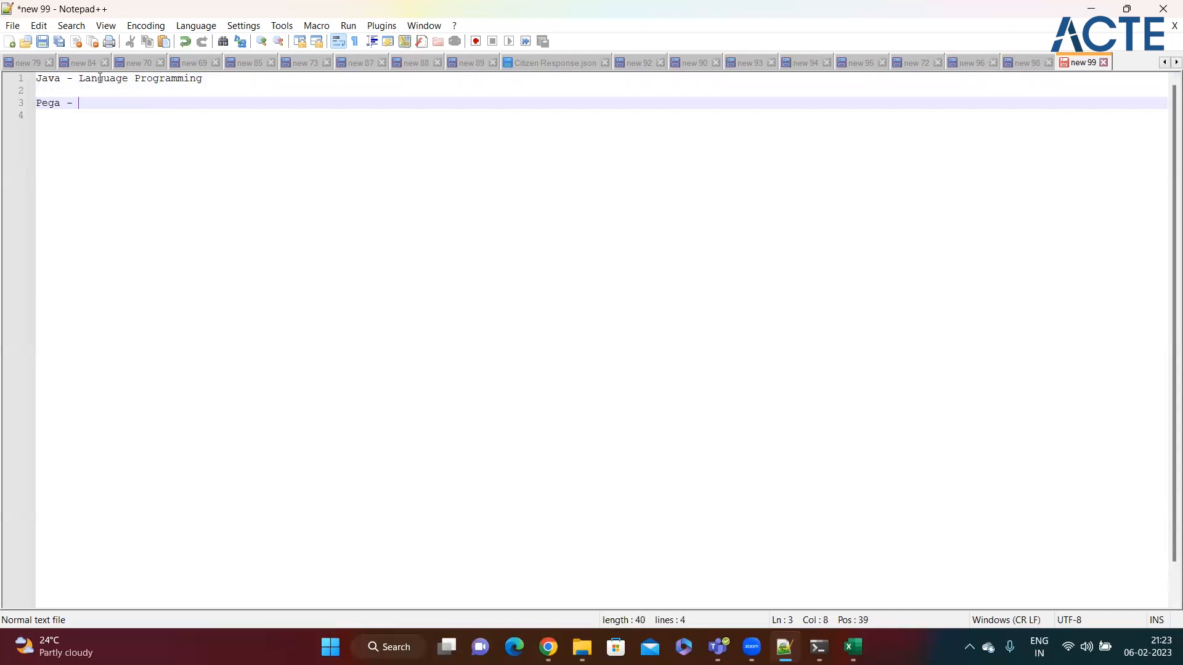
{"action": "type", "text": "Tool"}
{"action": "left_click_drag", "start_coordinate": [111, 103], "coordinate": [79, 103]}
{"action": "left_click", "coordinate": [117, 103]}
Step: Add 'BPM - Business Process Managment' after the Pega note and move it down to line 5
{"action": "left_click_drag", "start_coordinate": [111, 104], "coordinate": [74, 104]}
{"action": "left_click", "coordinate": [124, 106]}
{"action": "left_click_drag", "start_coordinate": [119, 105], "coordinate": [35, 101]}
{"action": "left_click", "coordinate": [127, 101]}
{"action": "type", "text": "BPM - Business Process Man"}
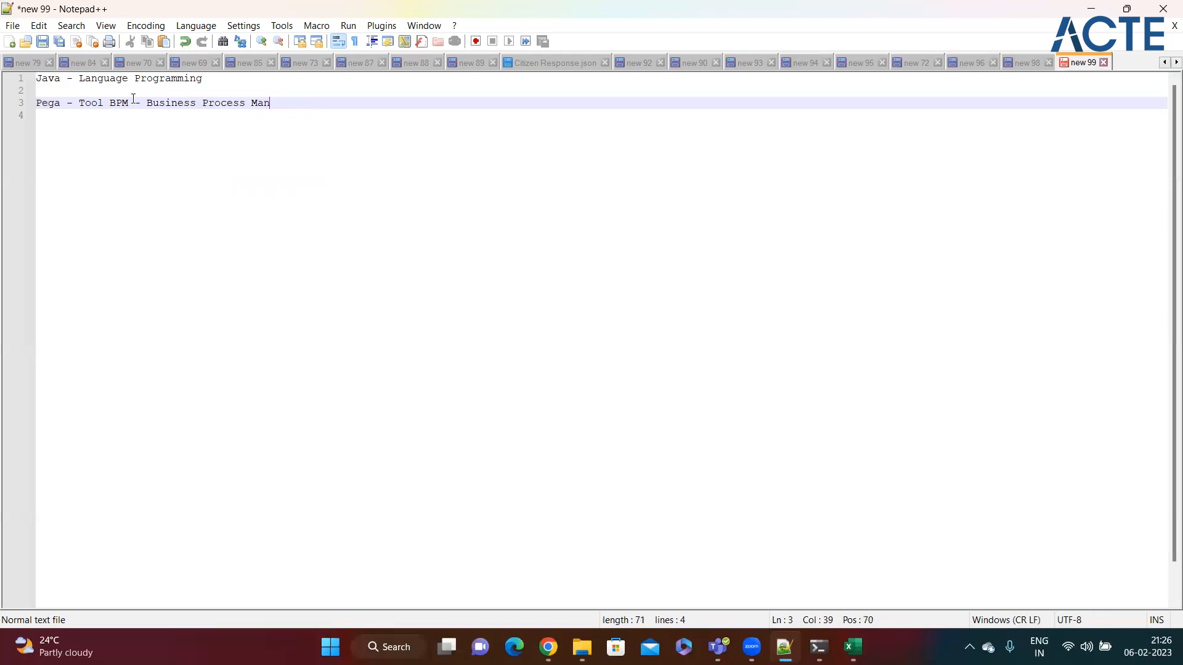
{"action": "type", "text": "agment"}
{"action": "left_click", "coordinate": [110, 102]}
{"action": "key", "text": "Return"}
{"action": "key", "text": "Return"}
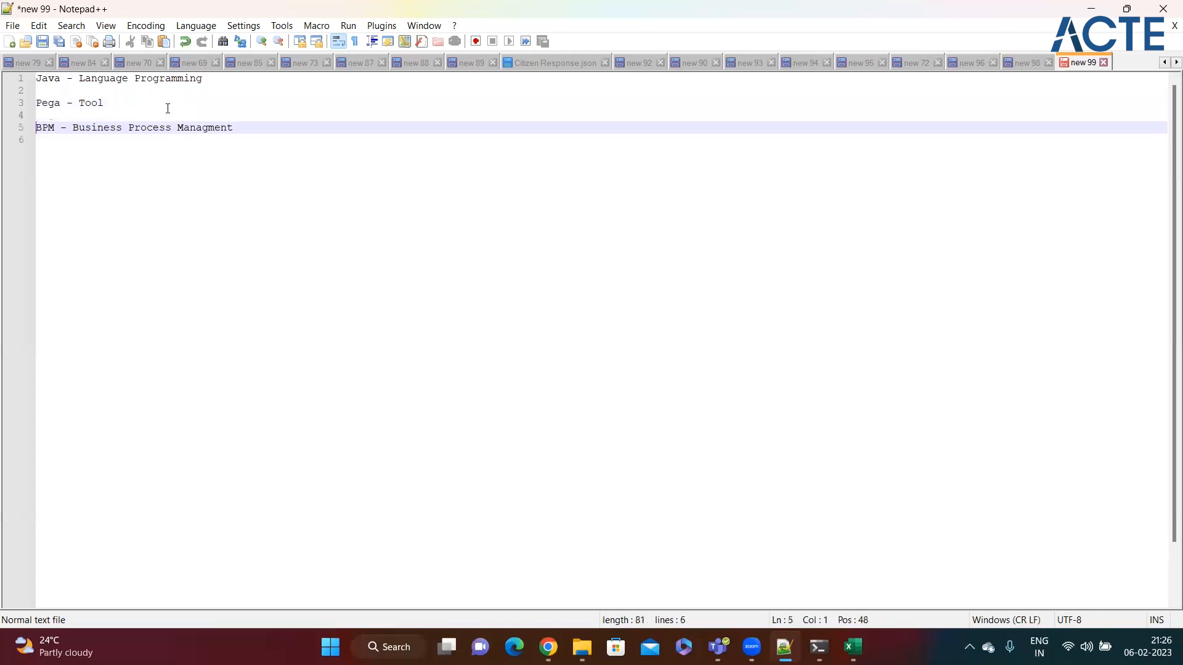
{"action": "left_click", "coordinate": [271, 118]}
{"action": "left_click", "coordinate": [275, 129]}
{"action": "left_click_drag", "start_coordinate": [248, 130], "coordinate": [36, 129]}
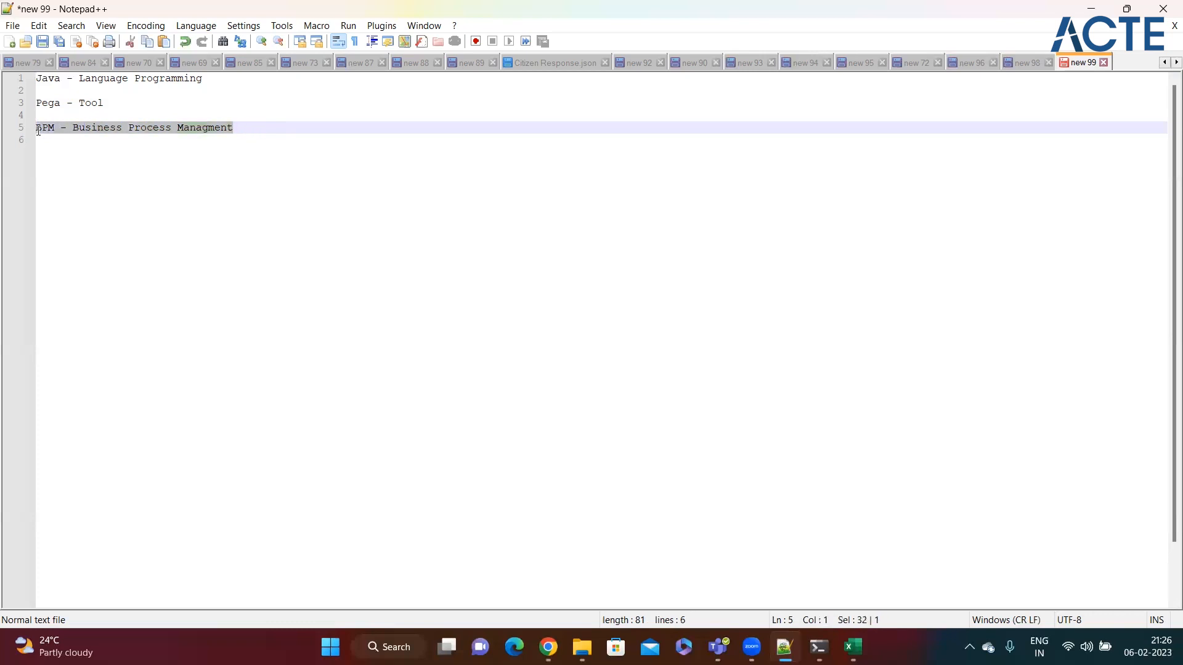
{"action": "left_click", "coordinate": [47, 117]}
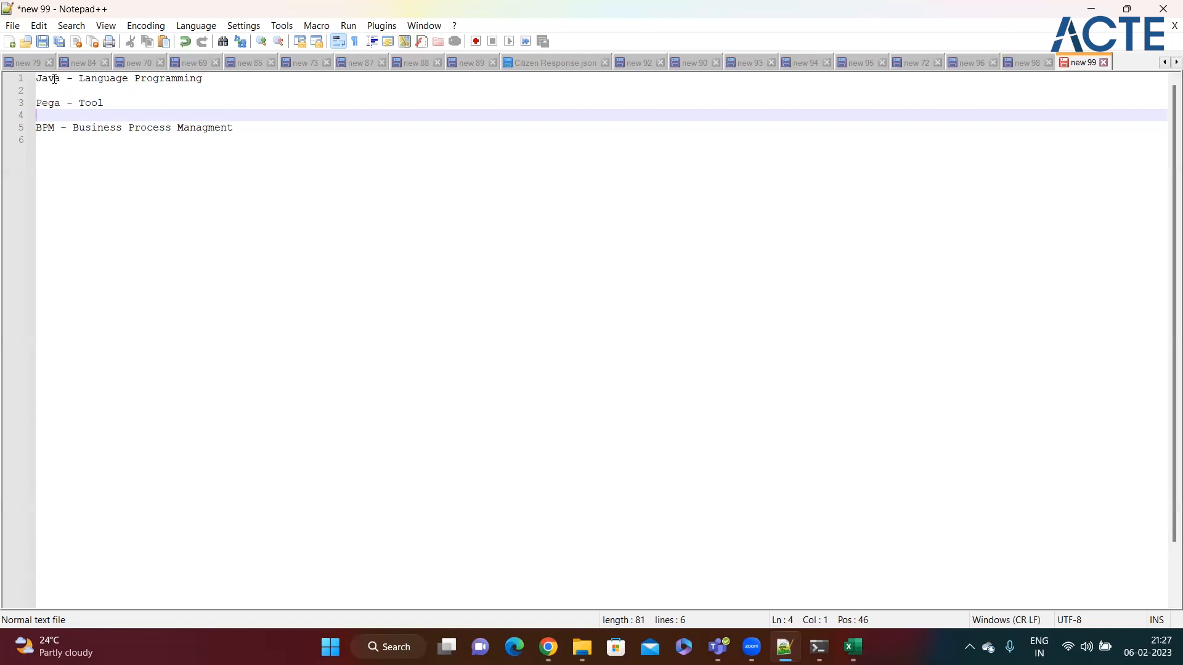
{"action": "double_click", "coordinate": [56, 78]}
{"action": "double_click", "coordinate": [54, 103]}
{"action": "left_click", "coordinate": [123, 109]}
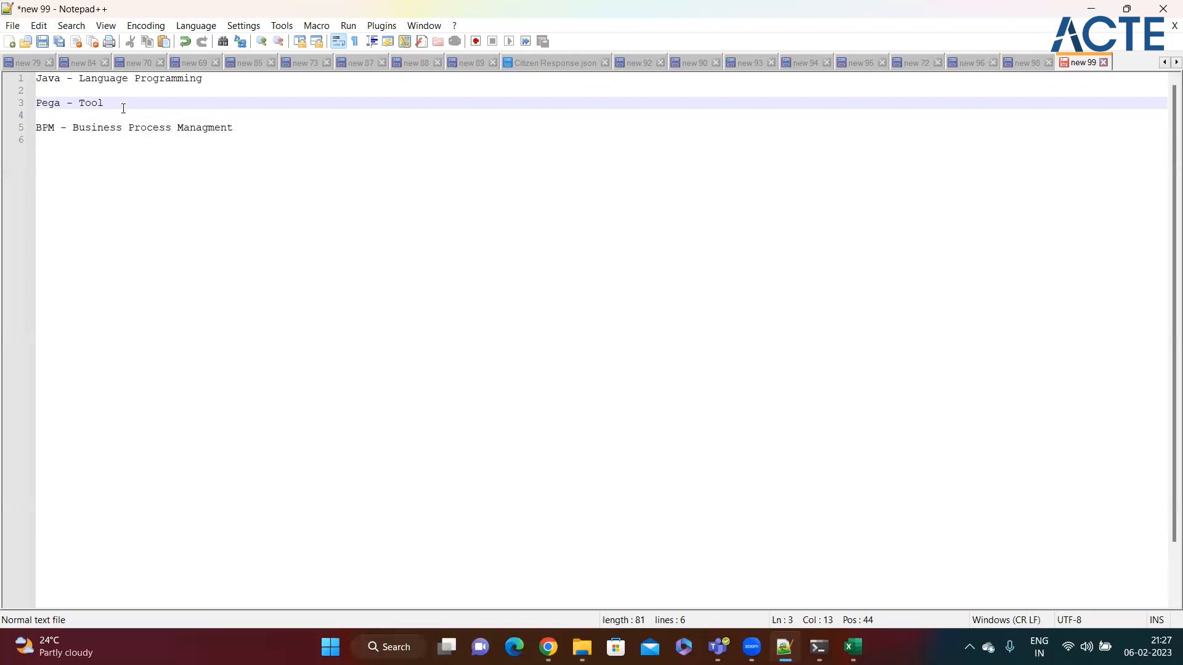
{"action": "left_click", "coordinate": [265, 128]}
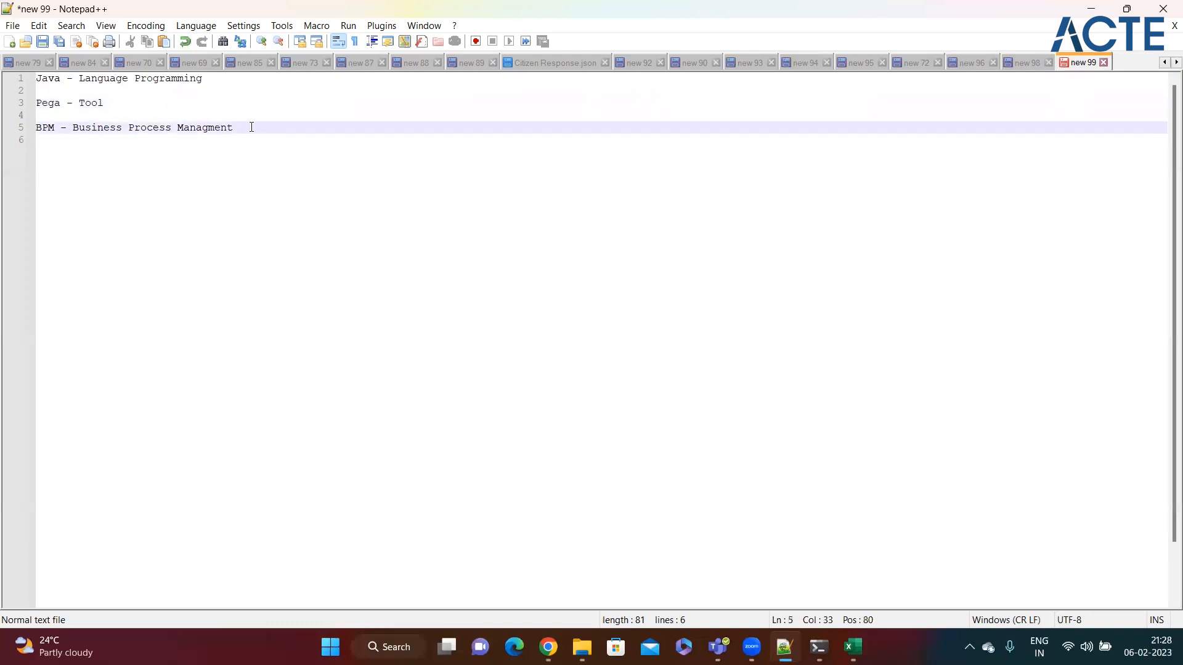
{"action": "key", "text": "shift+Left"}
{"action": "key", "text": "shift+Left"}
{"action": "key", "text": "shift+Left"}
{"action": "key", "text": "shift+Left"}
{"action": "key", "text": "shift+Left"}
{"action": "key", "text": "shift+Left"}
{"action": "key", "text": "shift+Left"}
{"action": "key", "text": "shift+Left"}
{"action": "key", "text": "shift+Left"}
{"action": "key", "text": "shift+Left"}
{"action": "key", "text": "shift+Left"}
{"action": "key", "text": "shift+Left"}
{"action": "key", "text": "shift+Left"}
{"action": "key", "text": "shift+Left"}
{"action": "key", "text": "shift+Left"}
{"action": "key", "text": "shift+Left"}
{"action": "key", "text": "shift+Left"}
{"action": "key", "text": "shift+Left"}
{"action": "key", "text": "shift+Left"}
{"action": "key", "text": "shift+Left"}
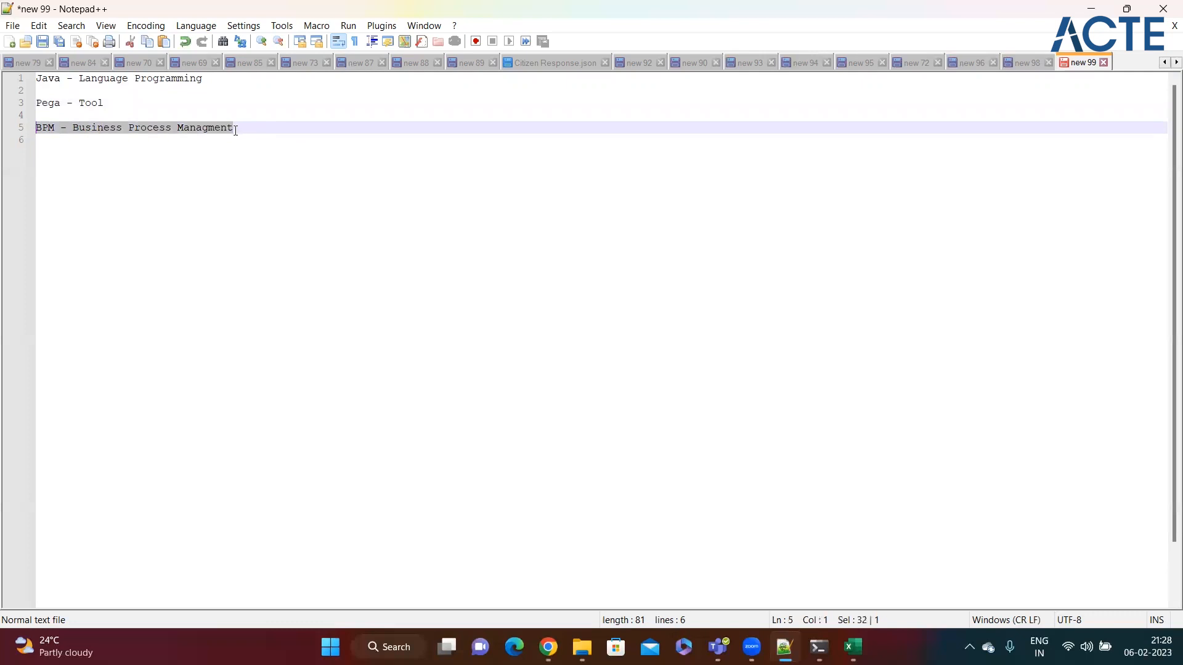
{"action": "left_click", "coordinate": [251, 128]}
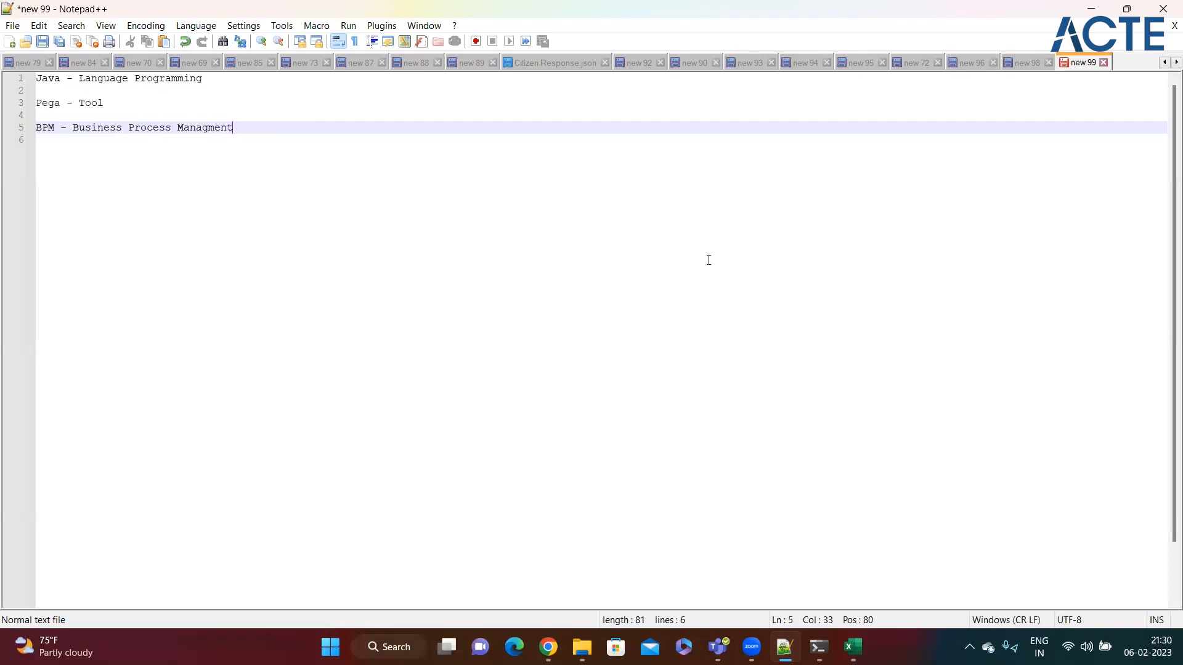
{"action": "left_click", "coordinate": [416, 286]}
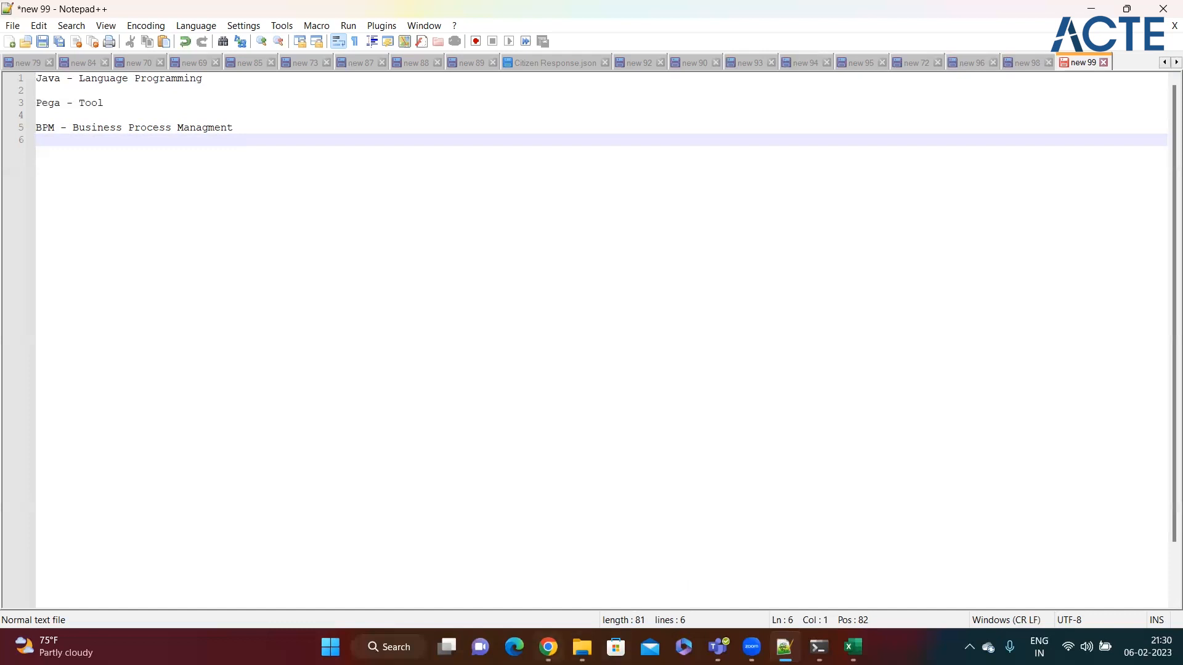
{"action": "mouse_move", "coordinate": [548, 647]}
{"action": "left_click", "coordinate": [546, 564]}
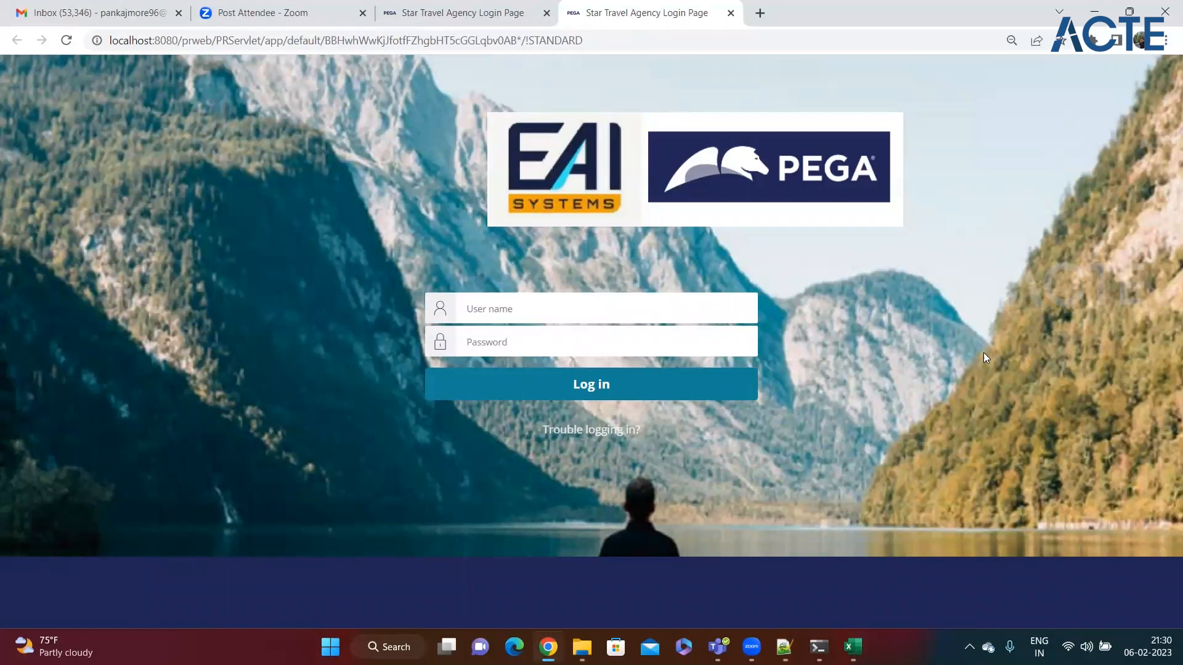
Step: Open Edge, dismiss Restore pages and load the EAI Pega URL bookmark in a maximized window
{"action": "left_click", "coordinate": [514, 645]}
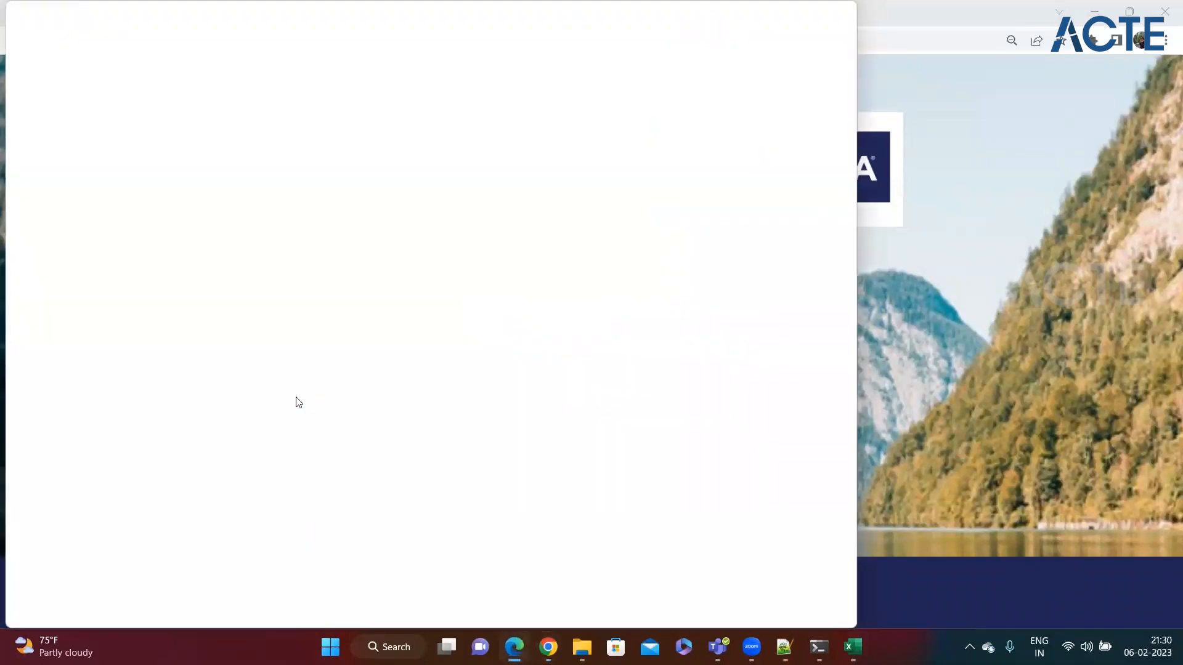
{"action": "left_click_drag", "start_coordinate": [129, 17], "coordinate": [228, 155]}
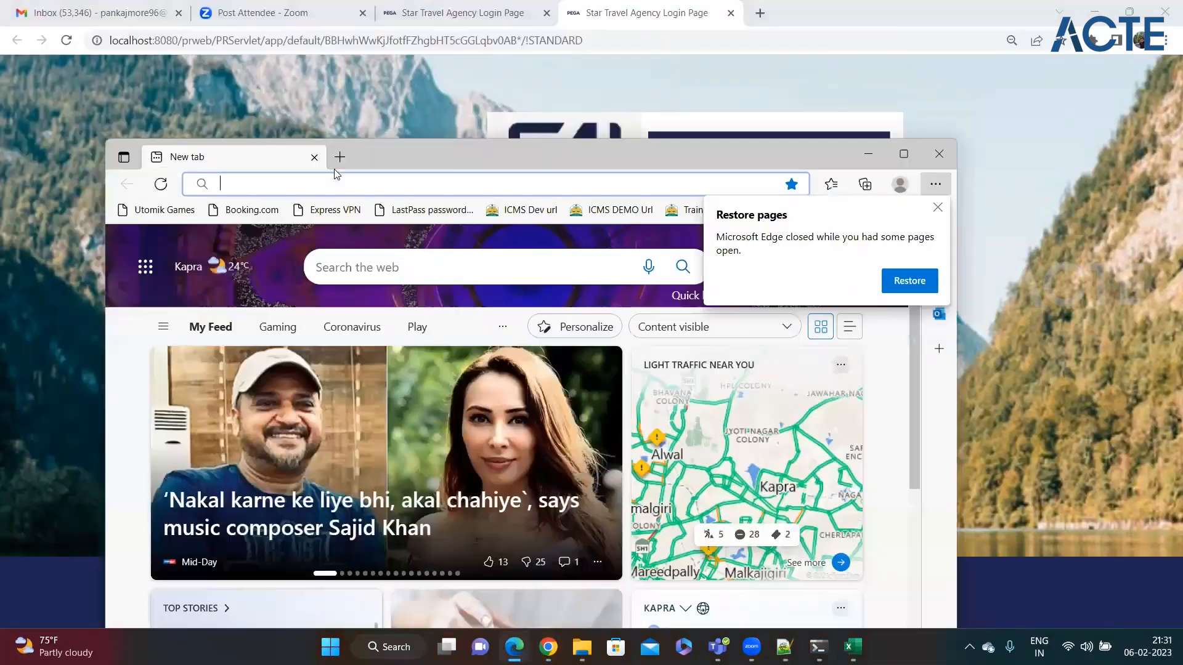
{"action": "left_click", "coordinate": [936, 209]}
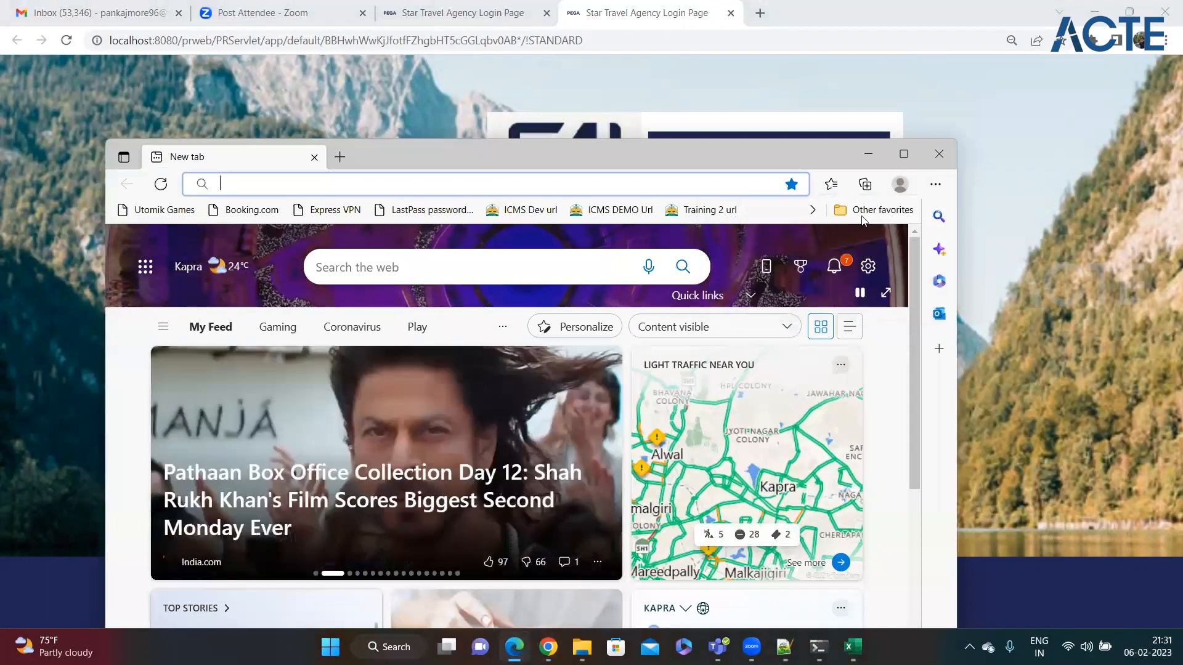
{"action": "left_click", "coordinate": [812, 210]}
{"action": "left_click", "coordinate": [745, 405]}
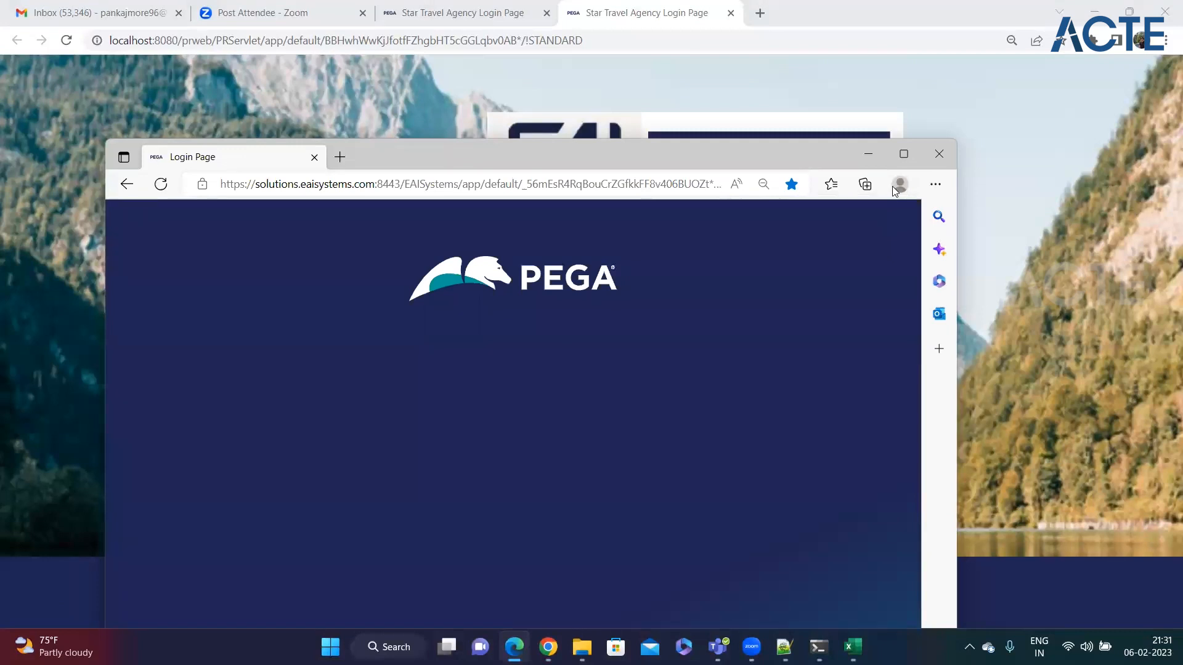
{"action": "left_click", "coordinate": [904, 154]}
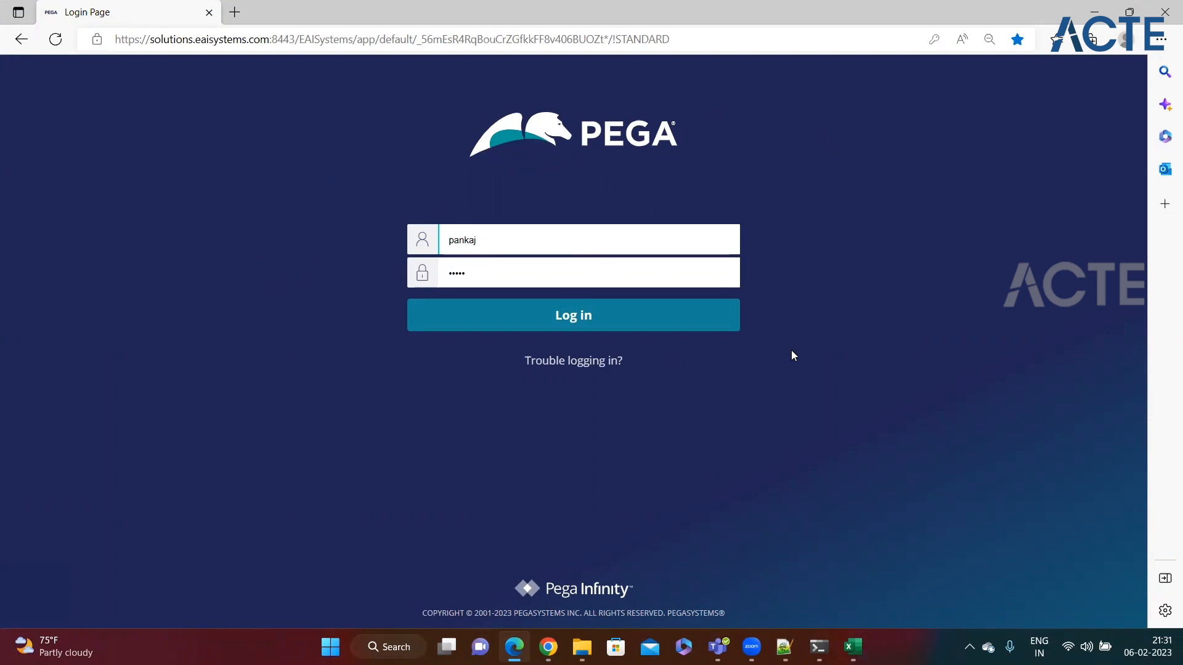
Step: Check the autofilled Pega login credentials, then return to Chrome's Star Travel Agency login page
{"action": "left_click_drag", "start_coordinate": [491, 242], "coordinate": [448, 244]}
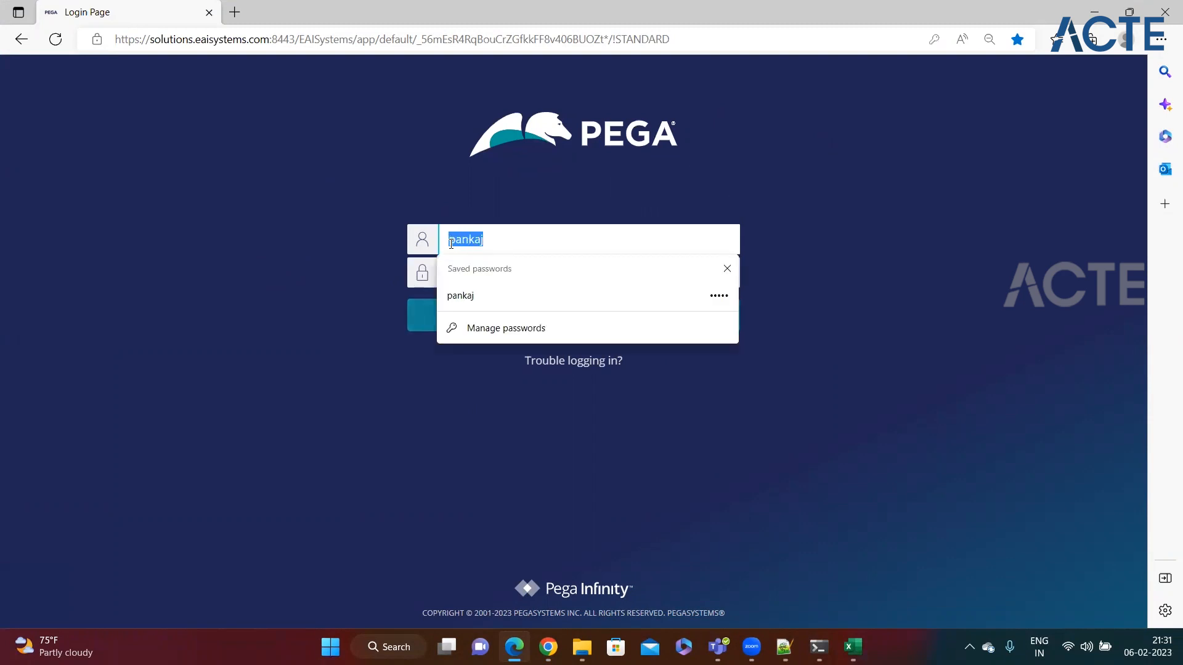
{"action": "left_click", "coordinate": [384, 255]}
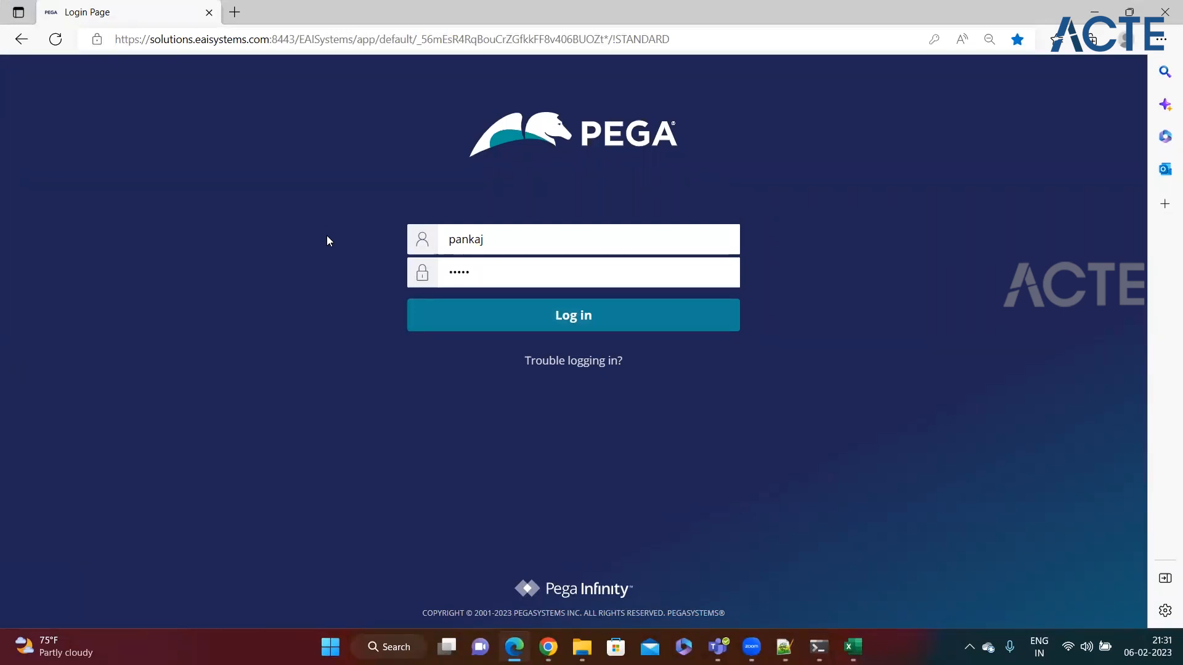
{"action": "mouse_move", "coordinate": [548, 647]}
{"action": "key", "text": "alt+Tab"}
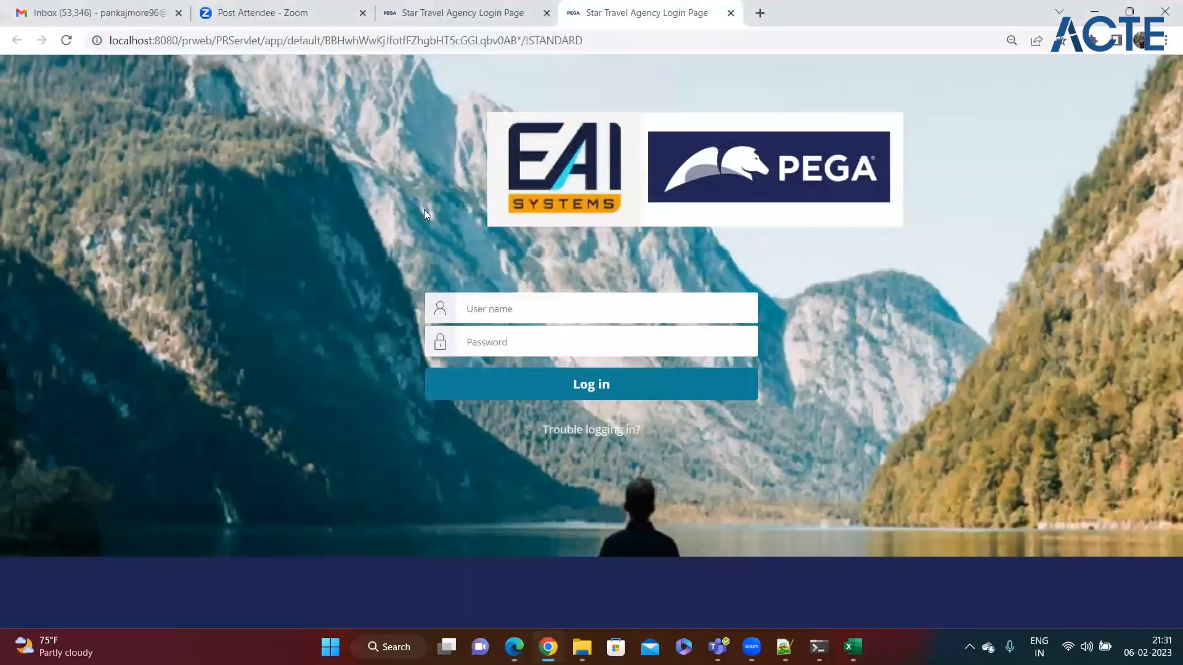
Step: Log in on the Star Travel Agency page with the saved operator username and the account password
{"action": "left_click", "coordinate": [522, 315]}
{"action": "type", "text": "pankaj"}
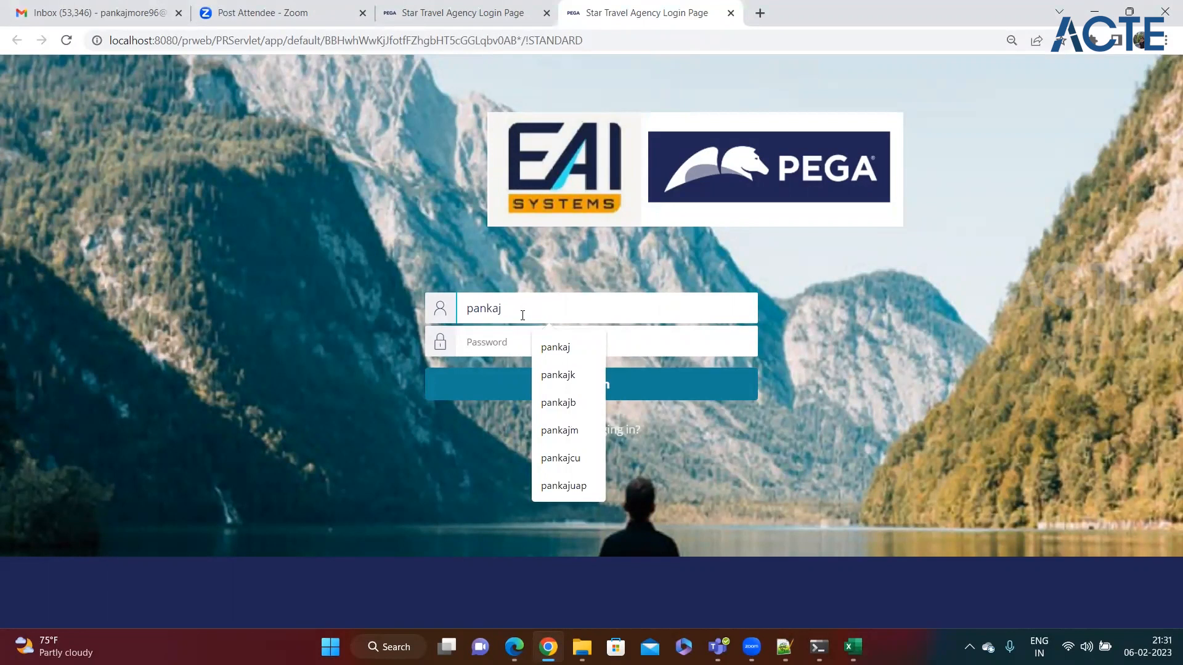
{"action": "type", "text": "bk"}
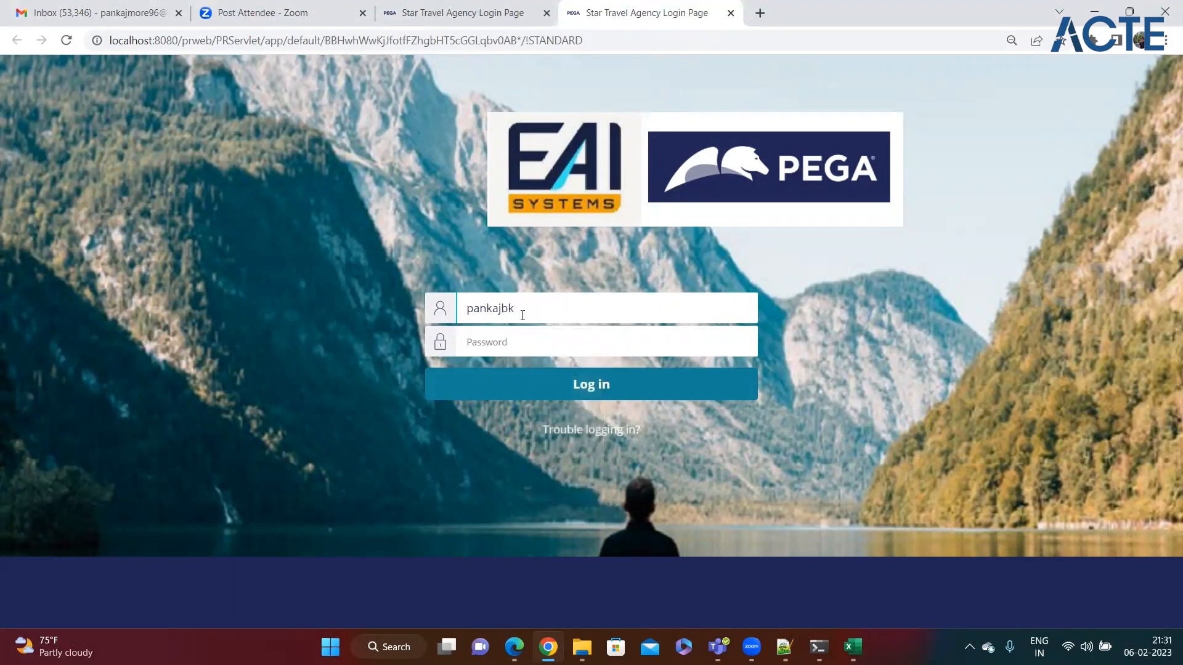
{"action": "key", "text": "BackSpace"}
{"action": "key", "text": "BackSpace"}
{"action": "type", "text": "kb"}
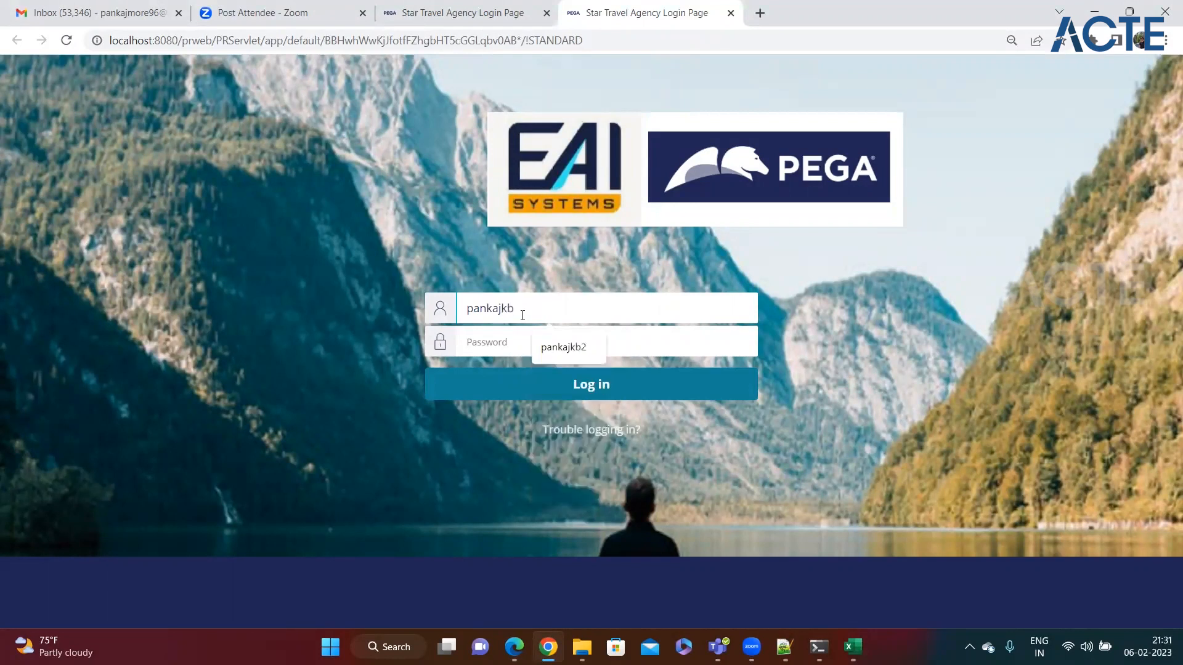
{"action": "left_click", "coordinate": [578, 356]}
{"action": "left_click", "coordinate": [556, 342]}
{"action": "type", "text": "p"}
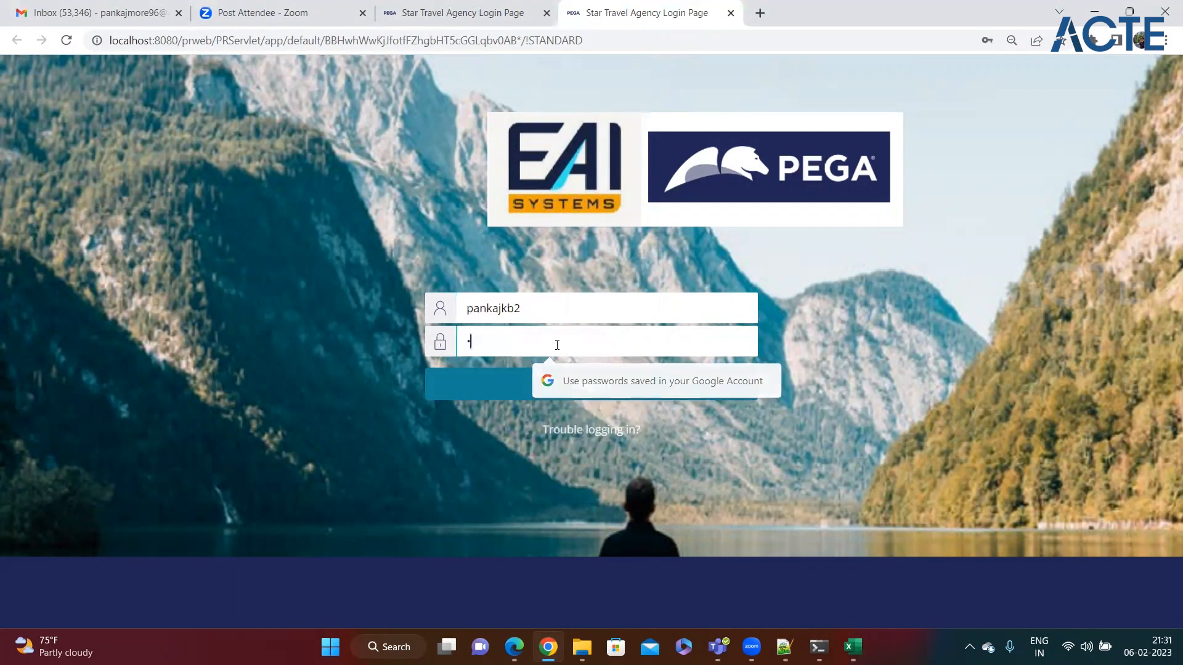
{"action": "type", "text": "ules"}
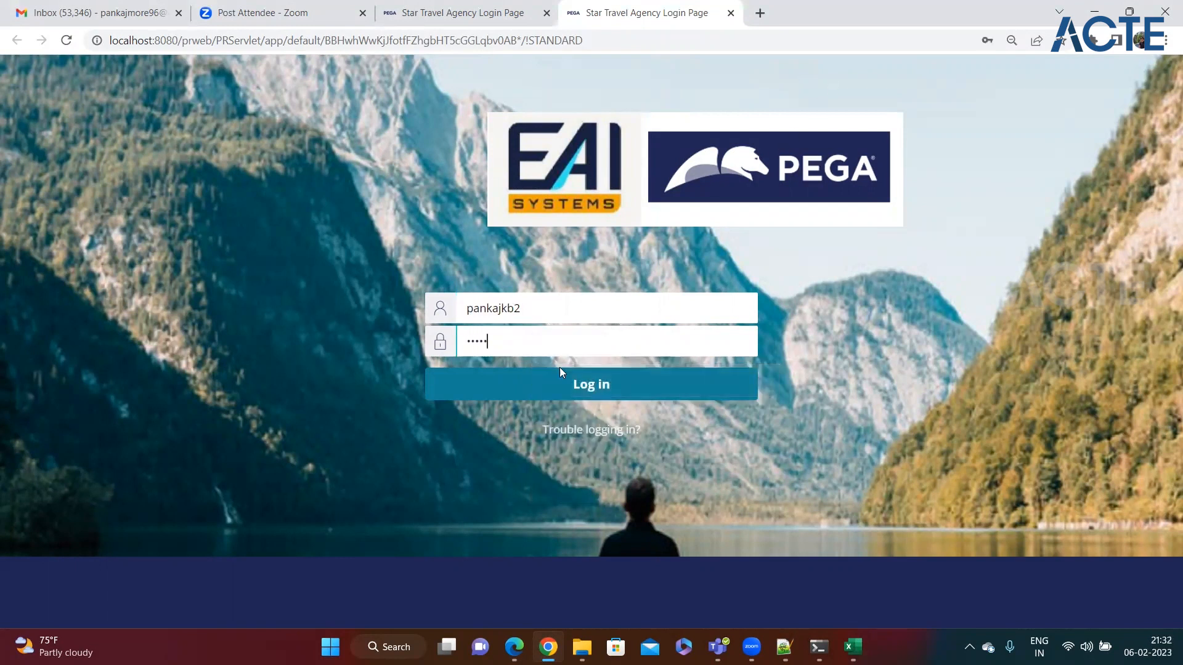
{"action": "left_click", "coordinate": [556, 373]}
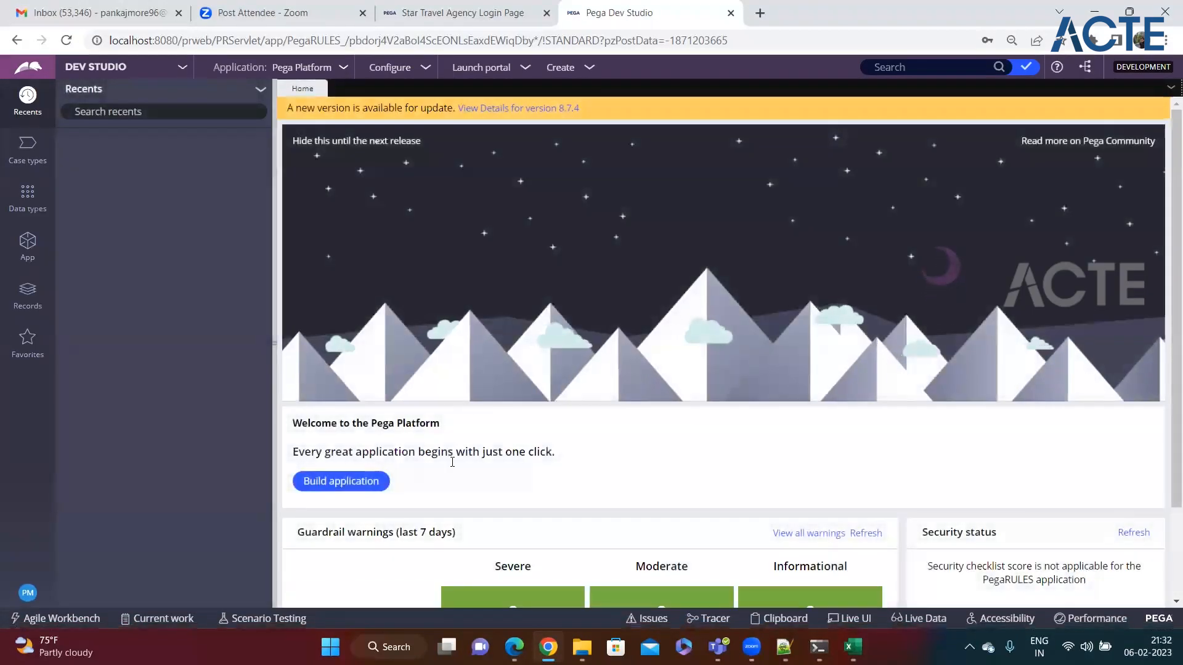
Step: Return to the Chrome Dev Studio window and open the PM avatar's operator menu
{"action": "left_click", "coordinate": [515, 646]}
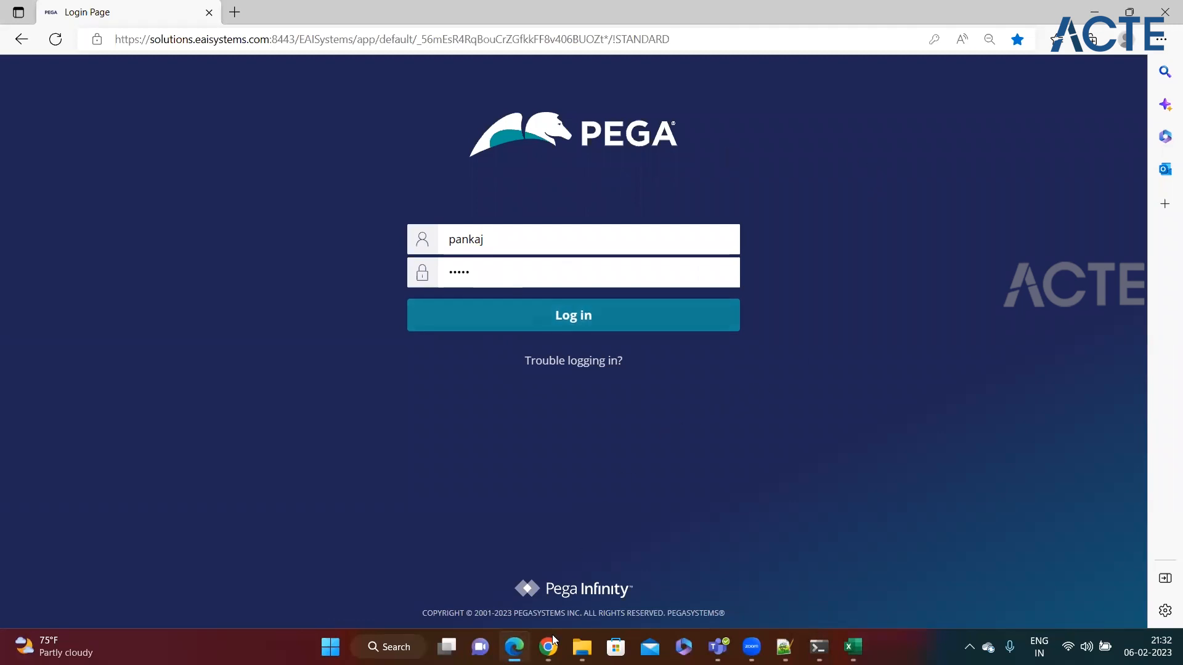
{"action": "mouse_move", "coordinate": [549, 647]}
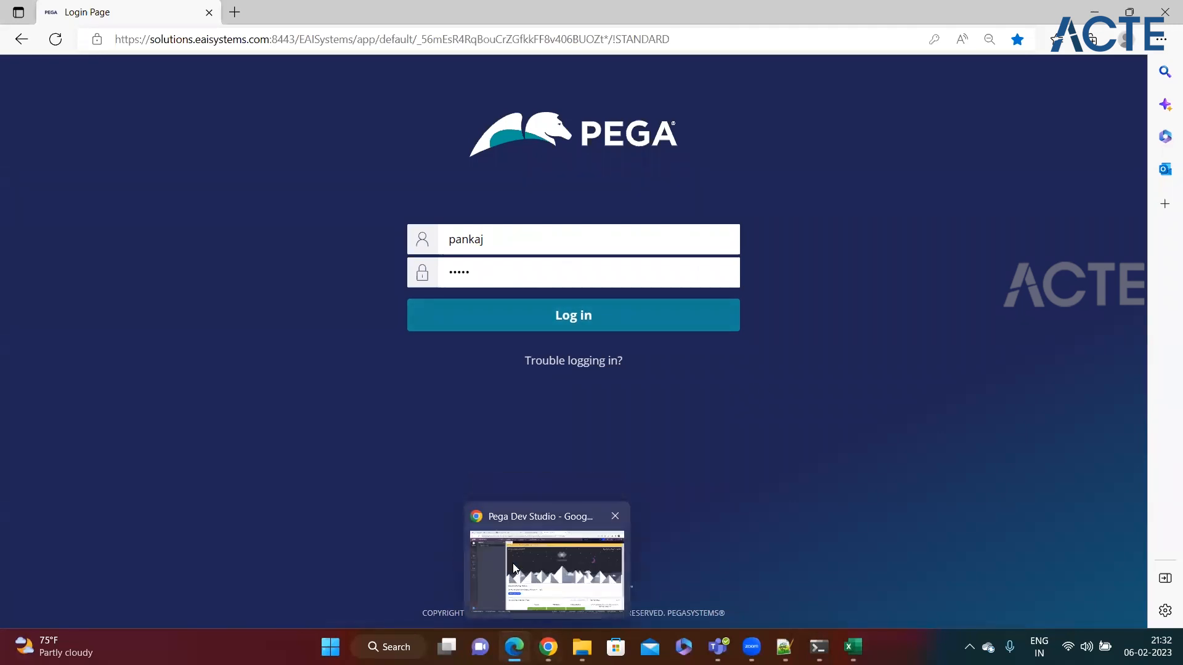
{"action": "left_click", "coordinate": [508, 607]}
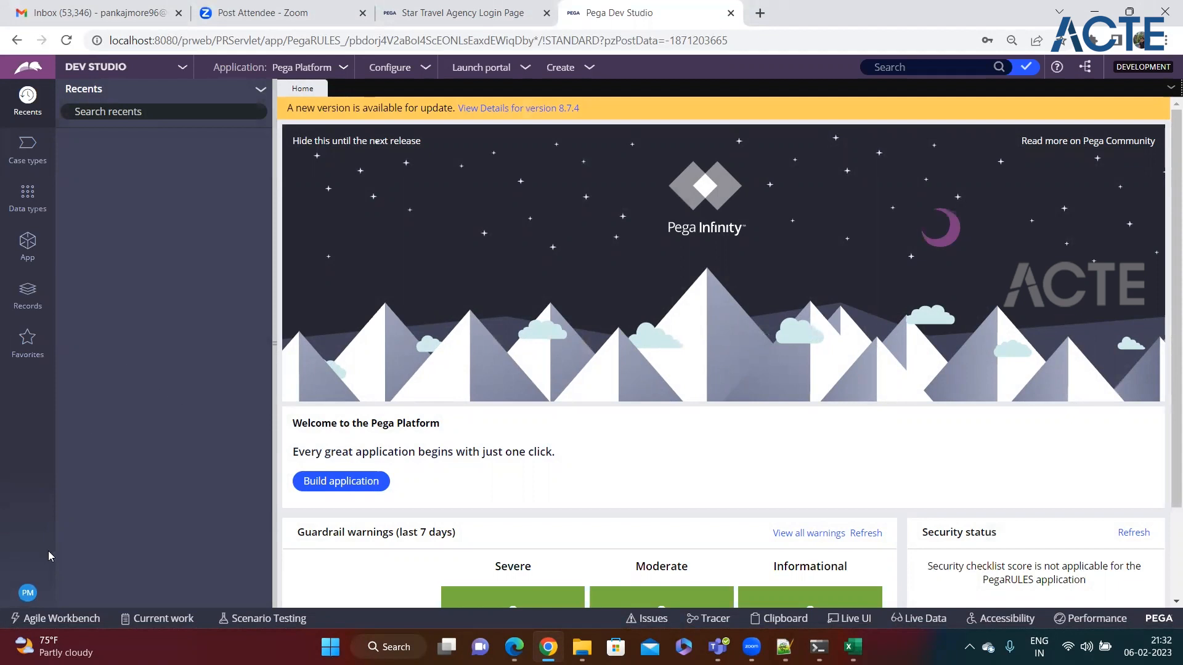
{"action": "left_click", "coordinate": [27, 595]}
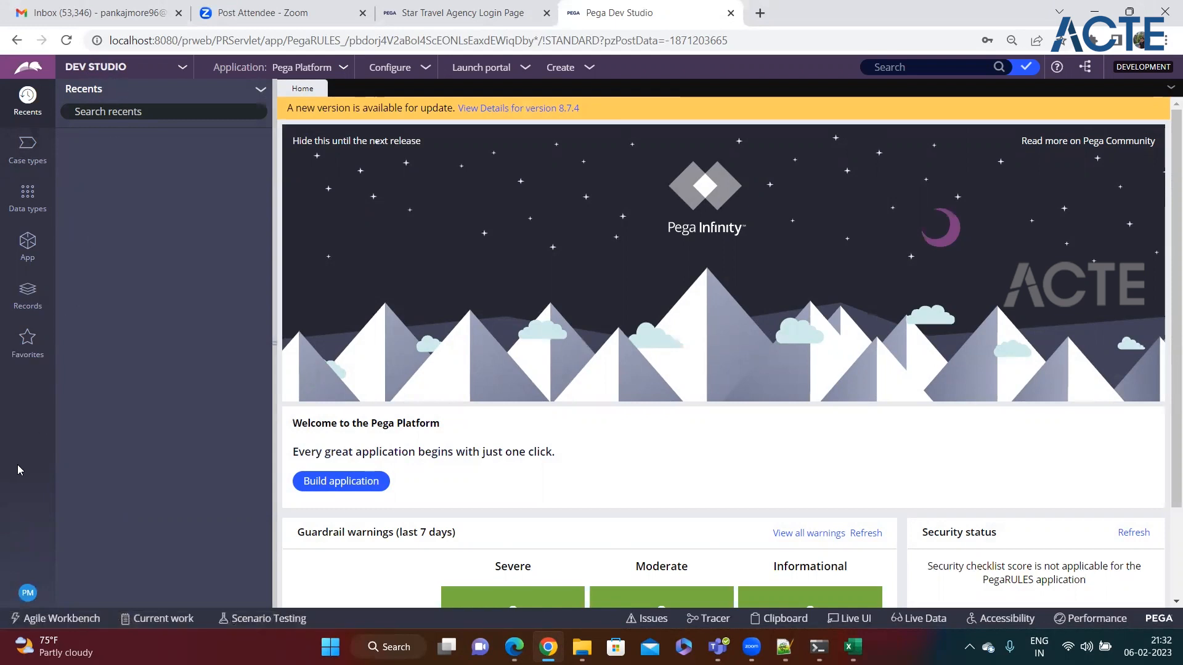
{"action": "left_click", "coordinate": [28, 593]}
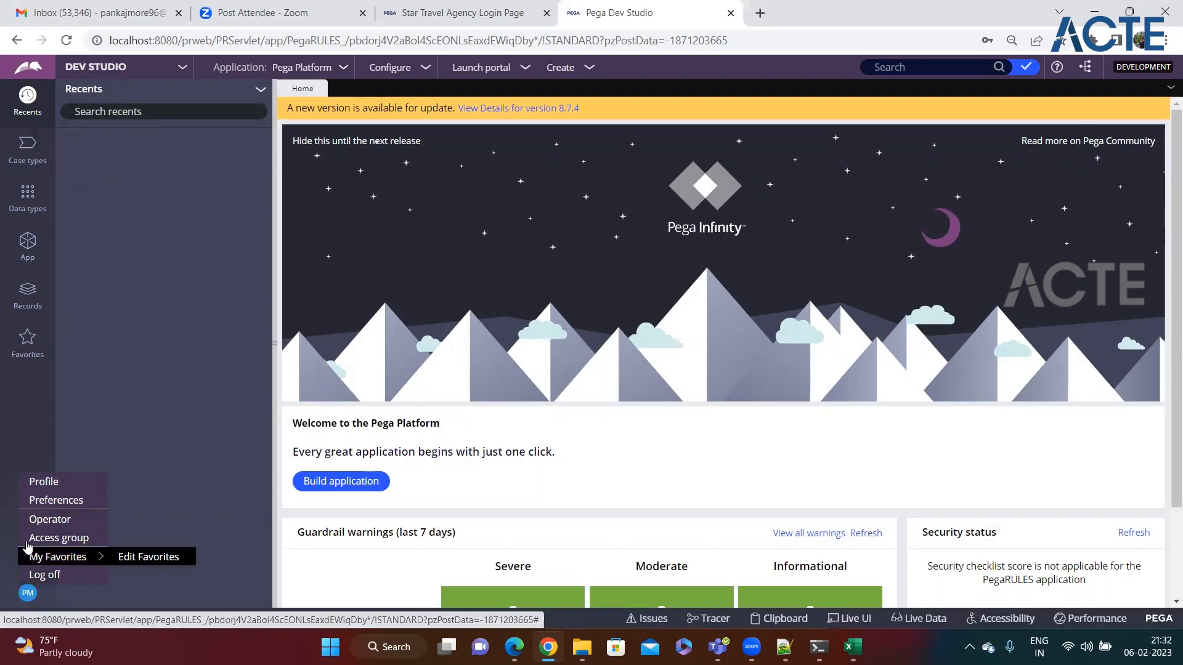
Step: Open the current operator record and start a Save As copy, reviewing its description and Operator ID
{"action": "left_click", "coordinate": [50, 519]}
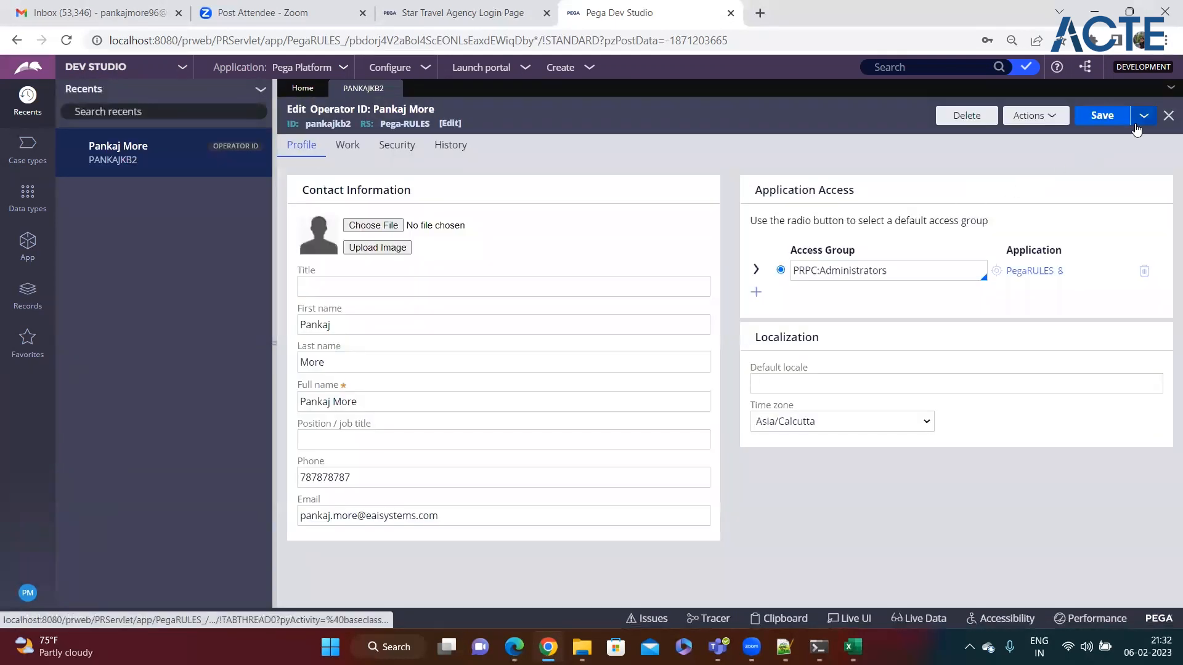
{"action": "left_click", "coordinate": [1141, 118]}
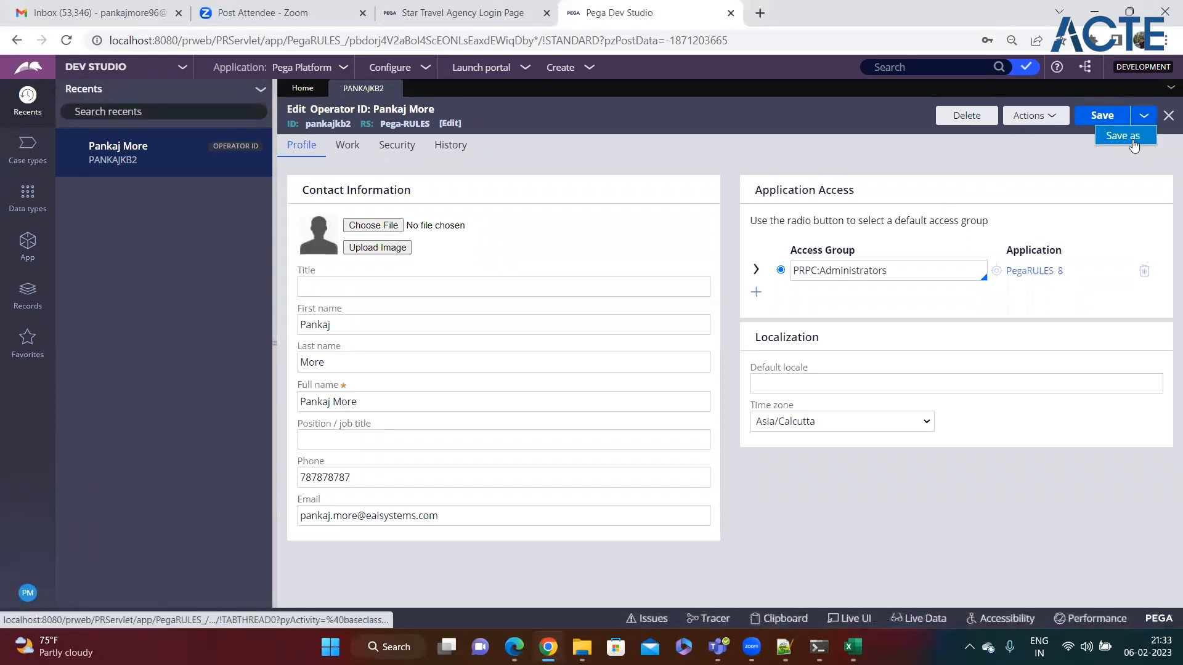
{"action": "left_click", "coordinate": [1122, 136]}
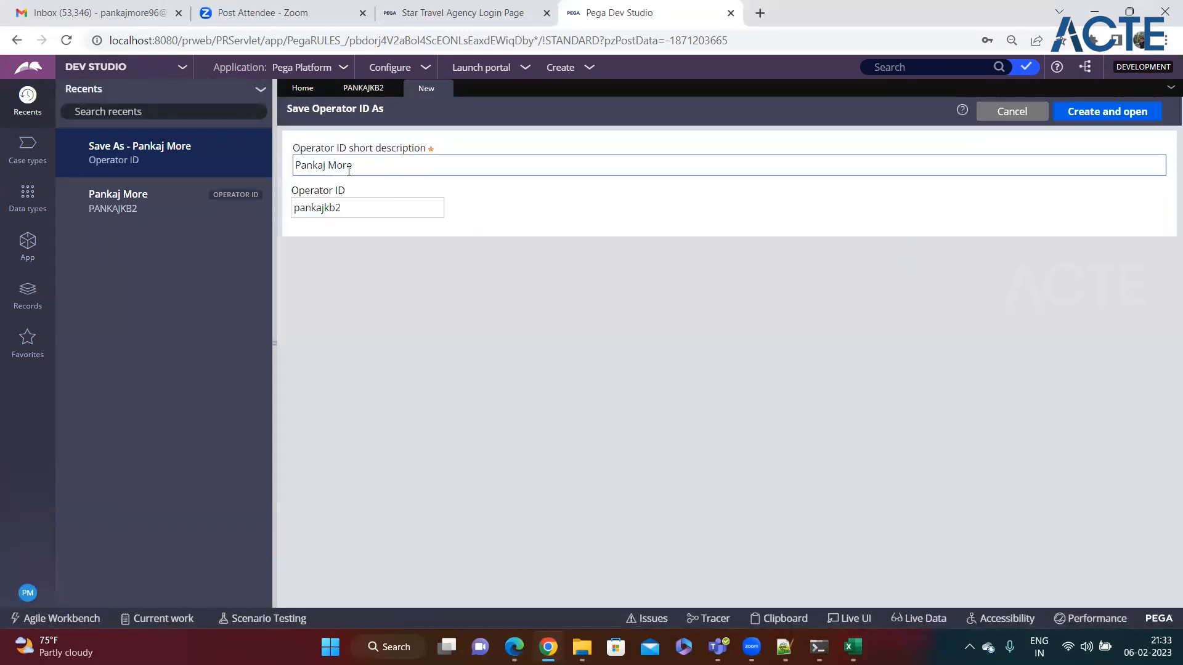
{"action": "triple_click", "coordinate": [376, 162]}
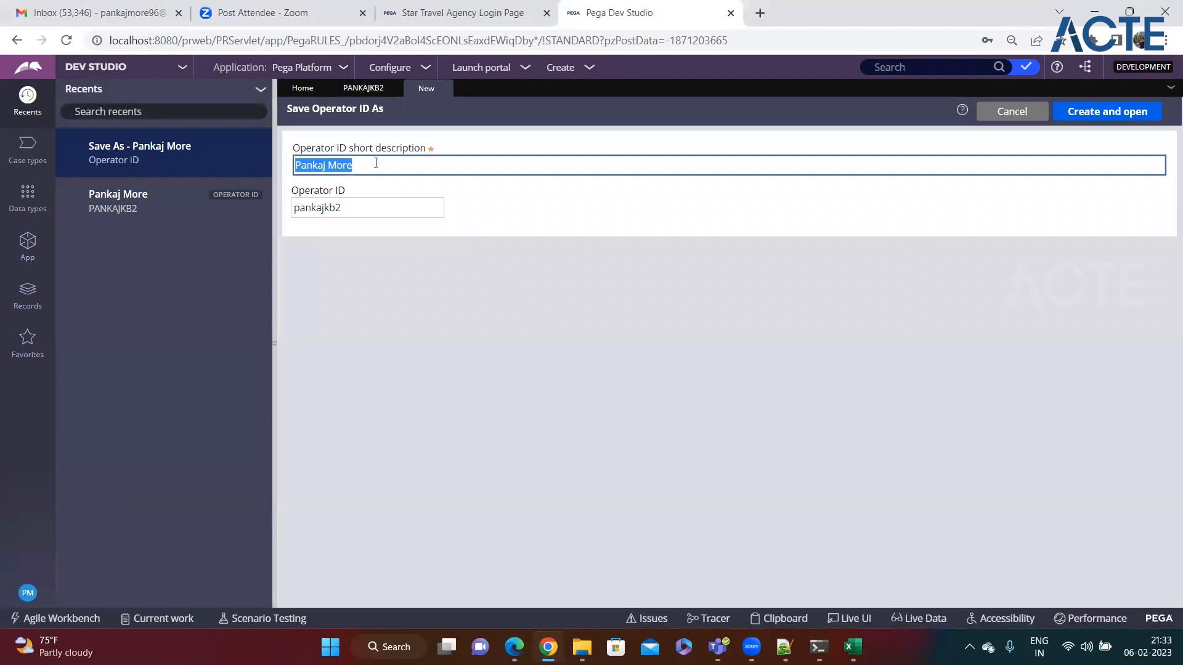
{"action": "left_click", "coordinate": [356, 204]}
{"action": "double_click", "coordinate": [355, 203]}
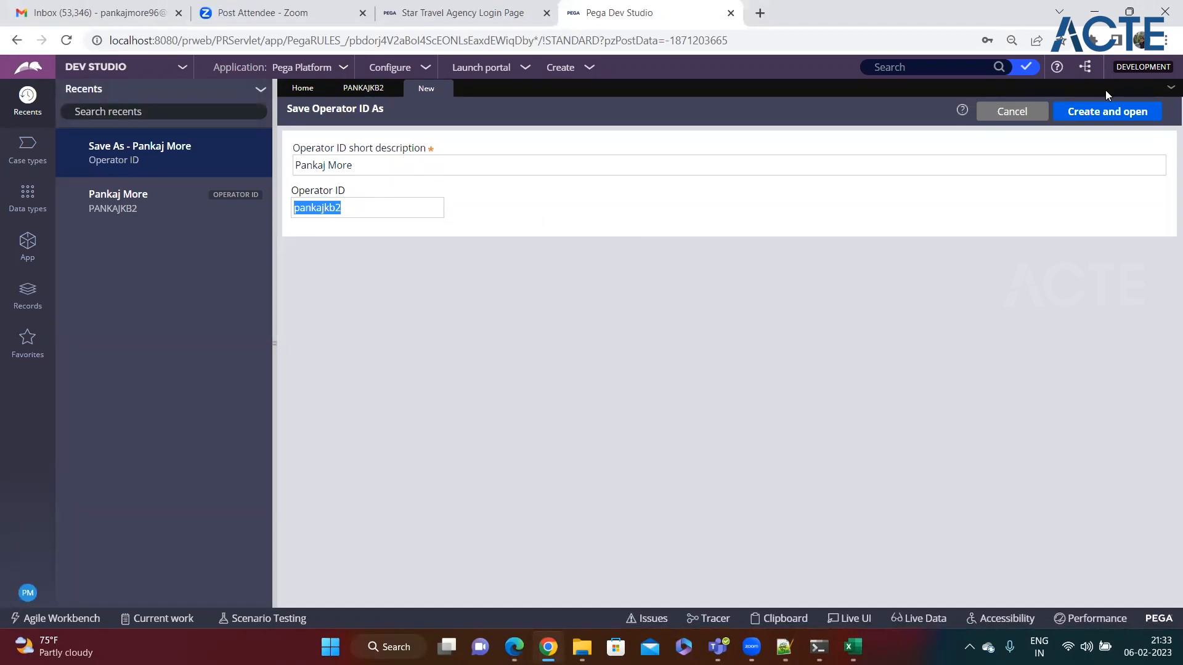
Step: Review the original operator's name fields, Security and Work tabs, and organizational unit dialog without changes
{"action": "left_click", "coordinate": [365, 90]}
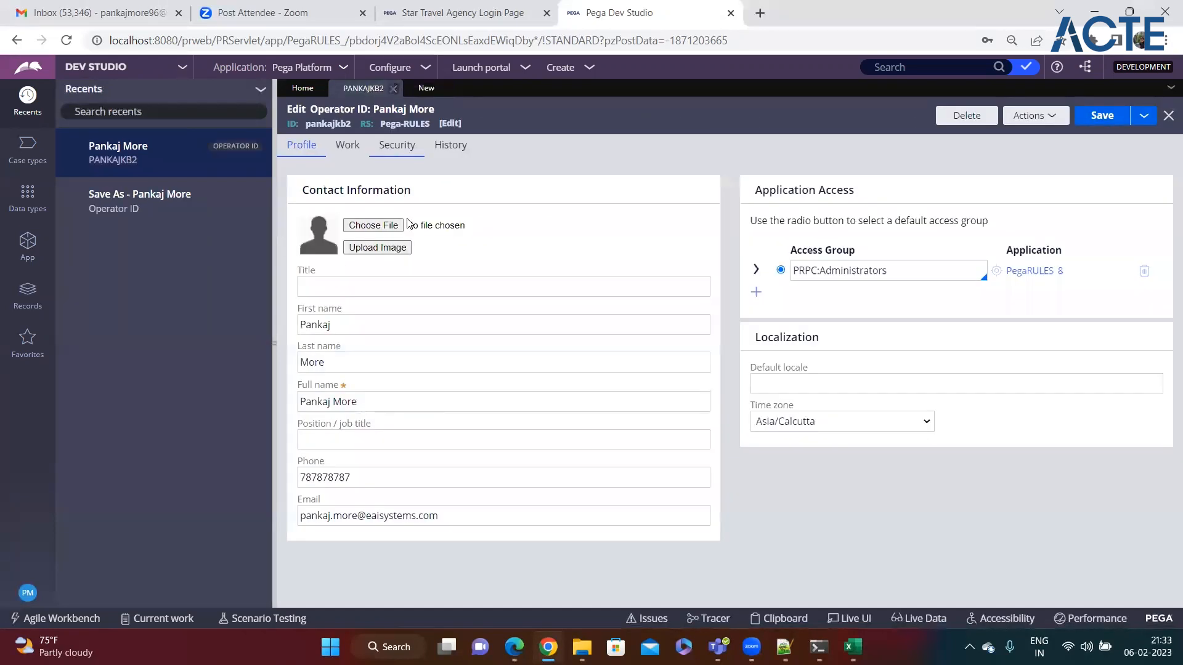
{"action": "left_click", "coordinate": [383, 402]}
{"action": "left_click", "coordinate": [371, 363]}
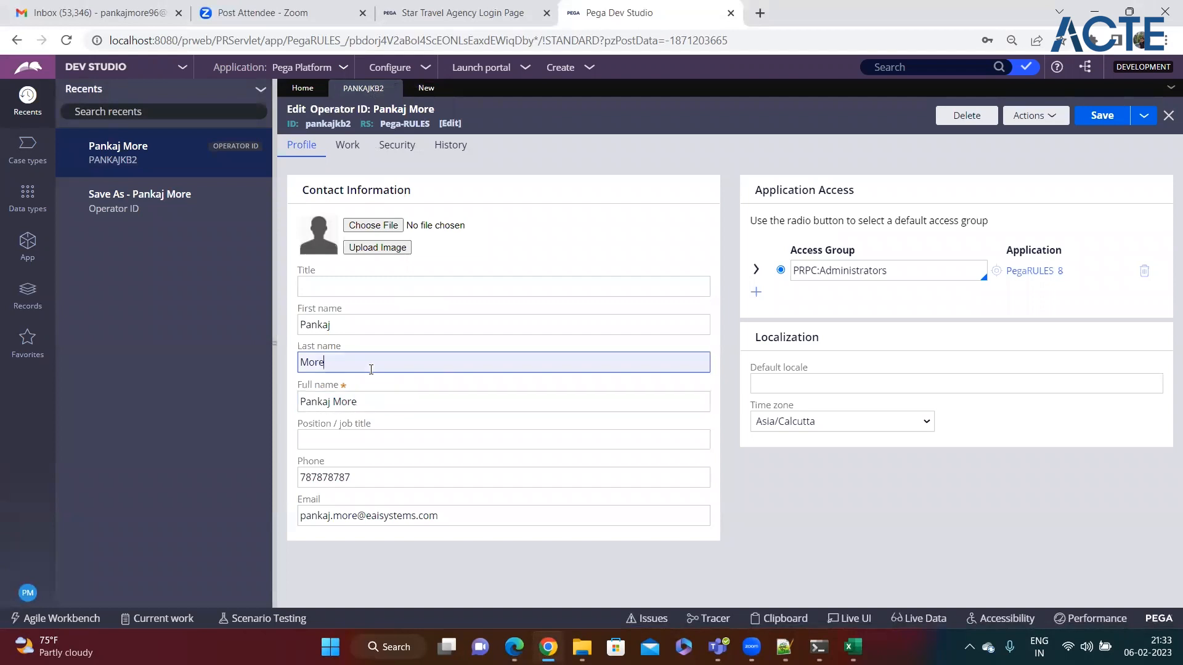
{"action": "left_click", "coordinate": [395, 327]}
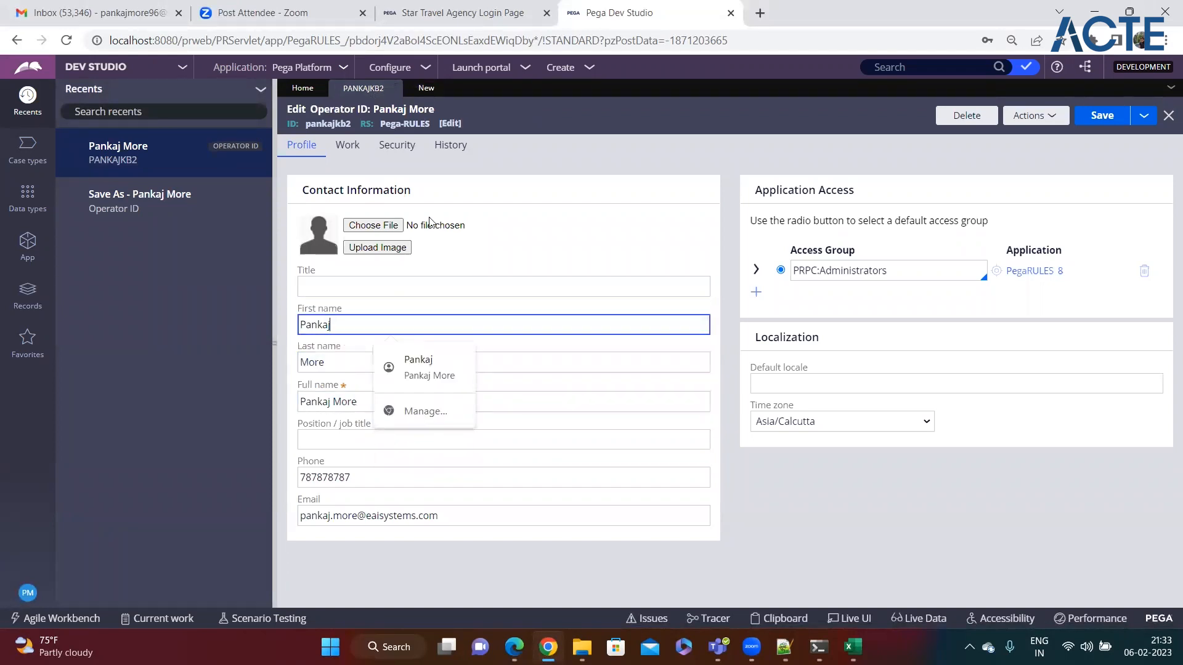
{"action": "left_click", "coordinate": [392, 147]}
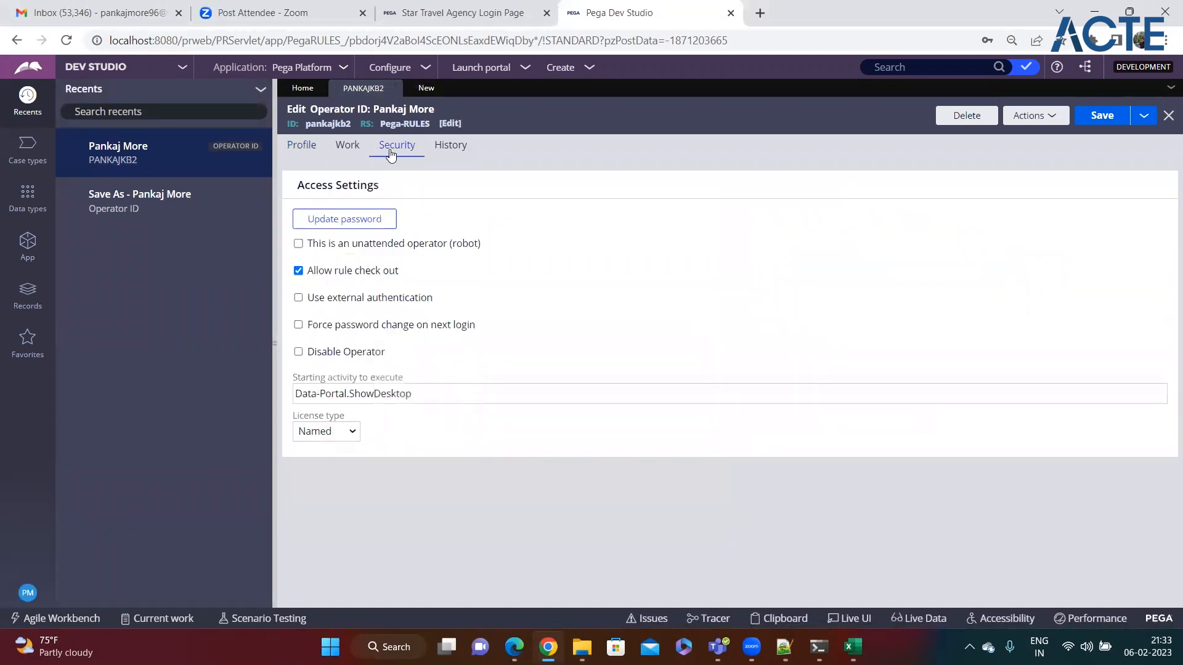
{"action": "left_click", "coordinate": [347, 147]}
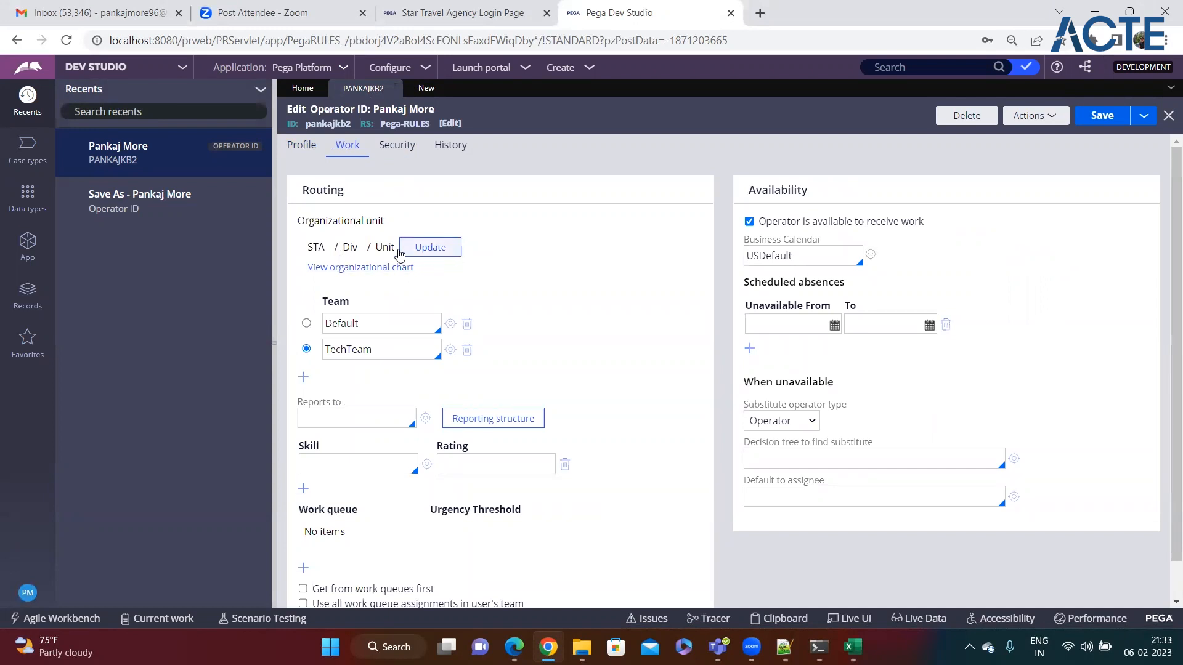
{"action": "left_click", "coordinate": [447, 253]}
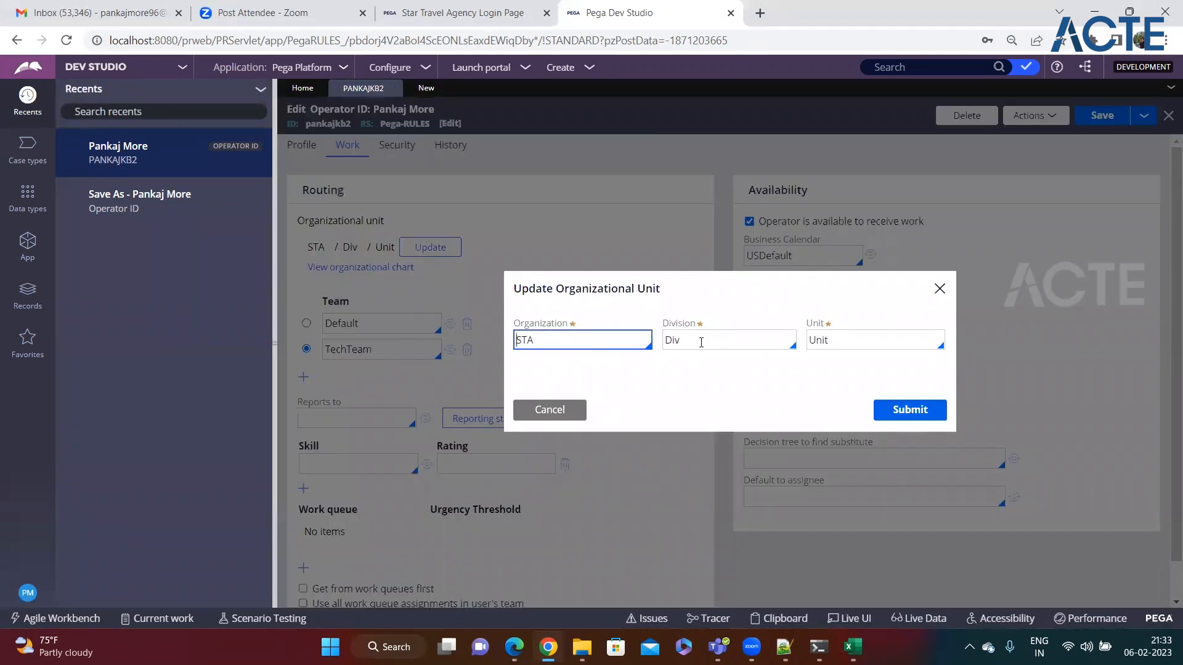
{"action": "left_click", "coordinate": [569, 412]}
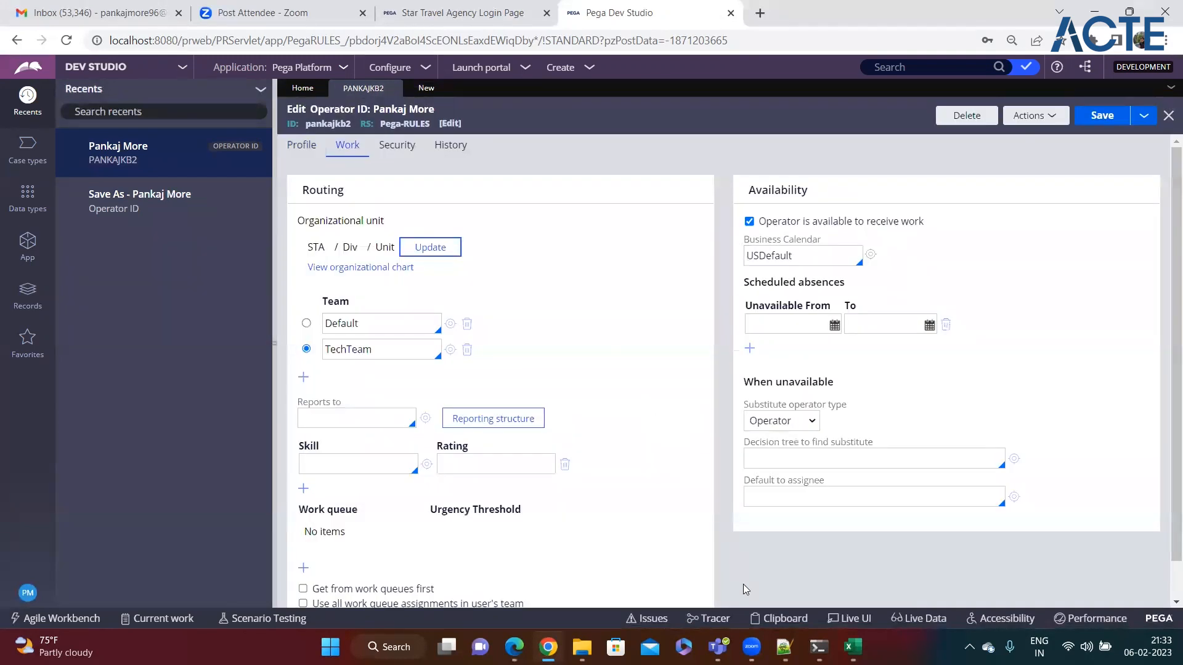
{"action": "left_click", "coordinate": [784, 647]}
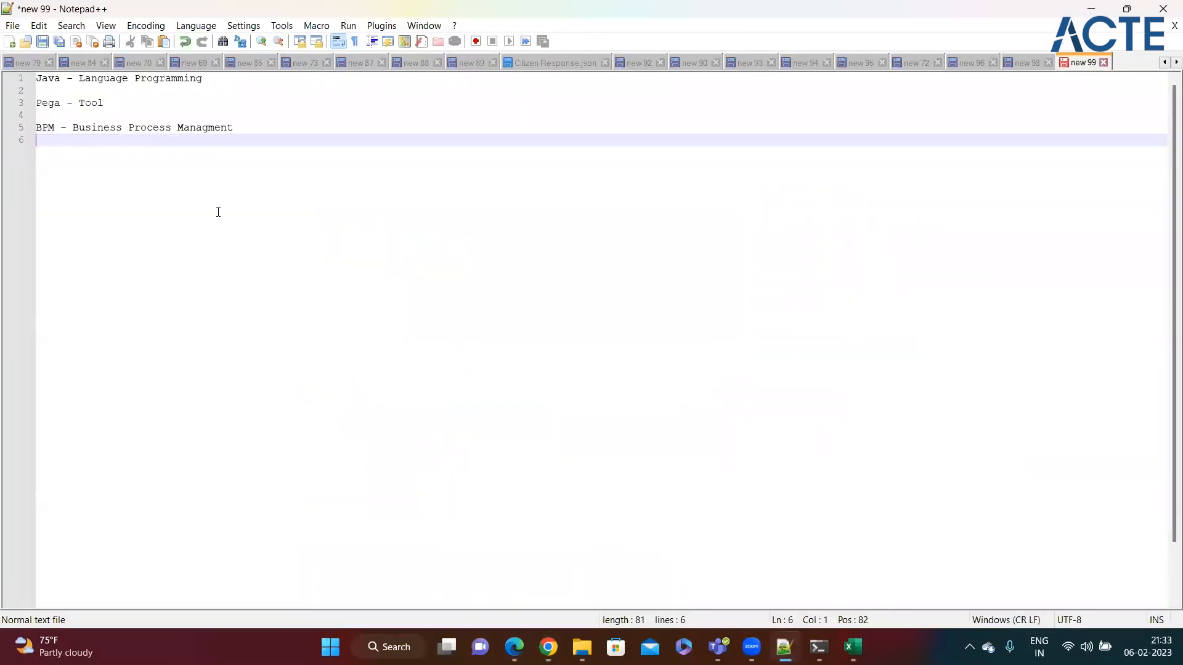
Step: Add blank lines below the 'BPM - Business Process Managment' note
{"action": "left_click", "coordinate": [242, 133]}
{"action": "key", "text": "Return"}
{"action": "key", "text": "Return"}
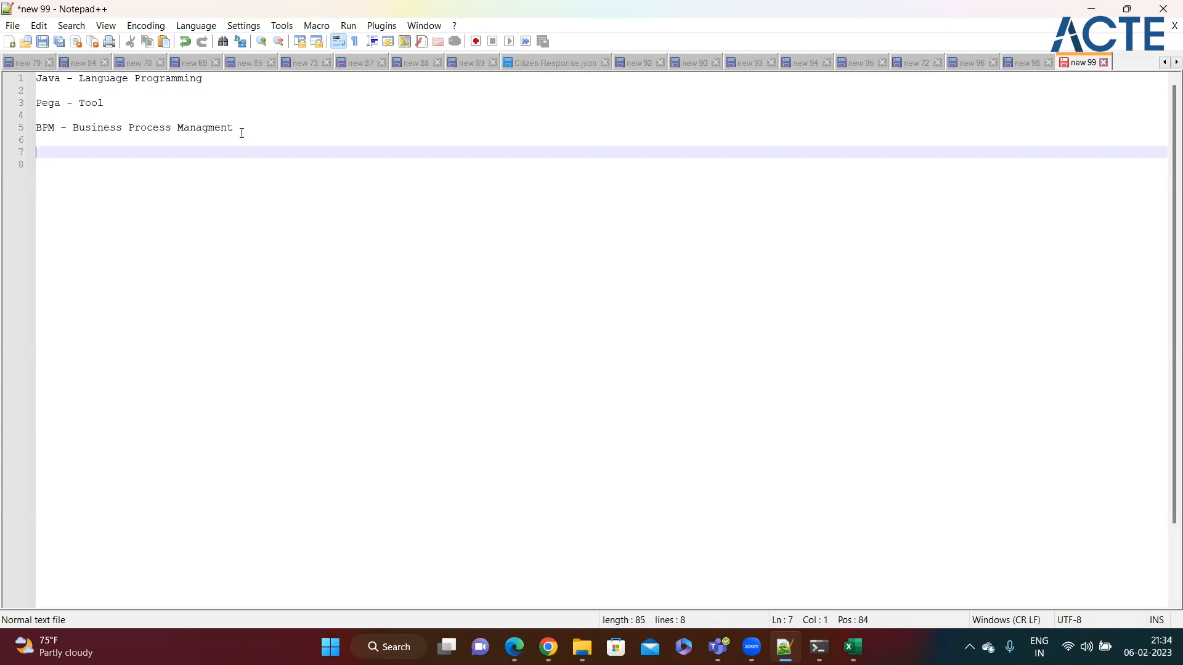
Step: Write a 'Loan Application' section: customer applies, Bank Rep reviews - Reject / Approve, Email Notification
{"action": "type", "text": "Loan Application"}
{"action": "key", "text": "Return"}
{"action": "type", "text": "- Custo"}
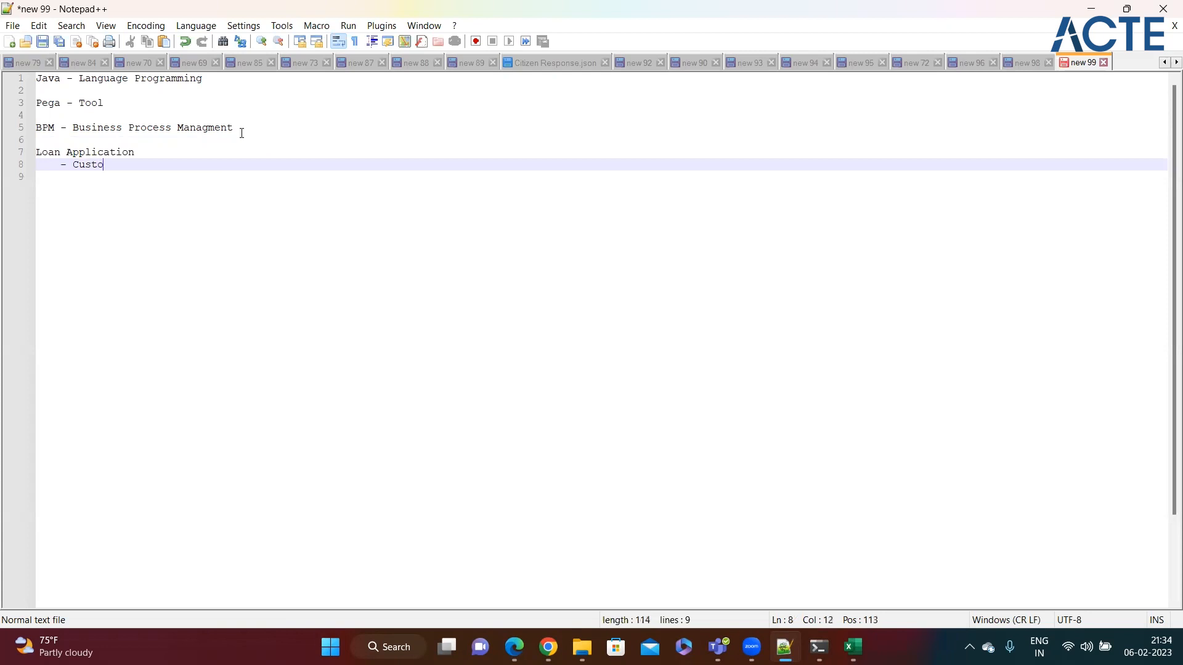
{"action": "type", "text": "mer will login and apply "}
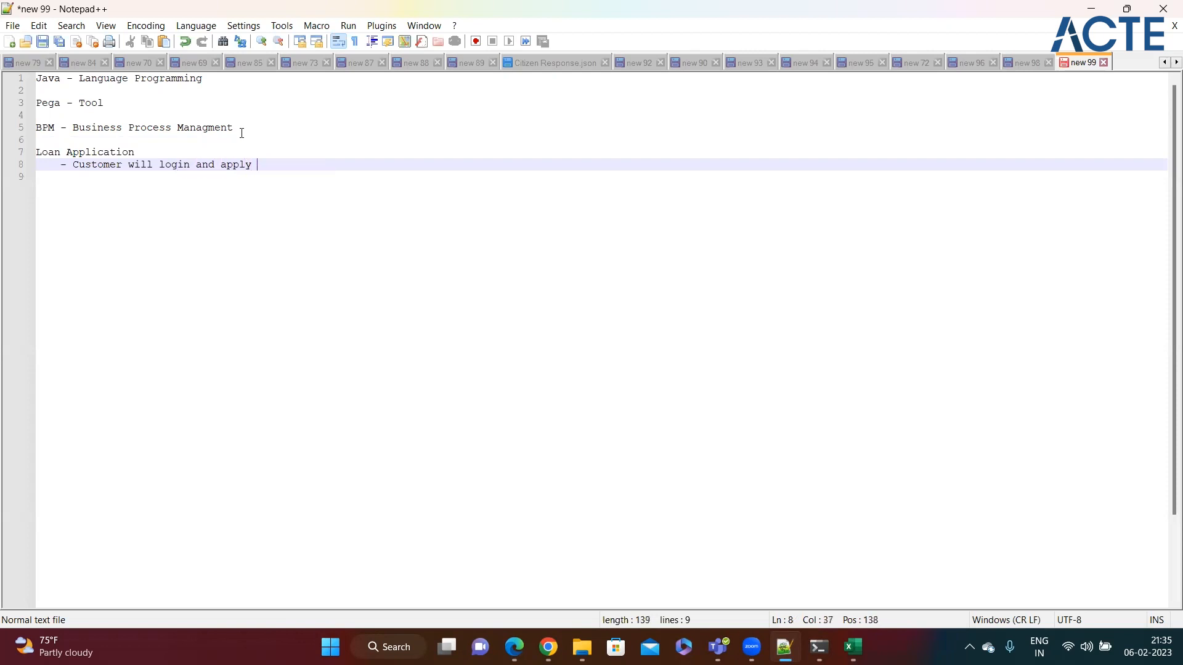
{"action": "type", "text": "for loan"}
{"action": "key", "text": "Return"}
{"action": "type", "text": "- Bank Rep will look over the applciation"}
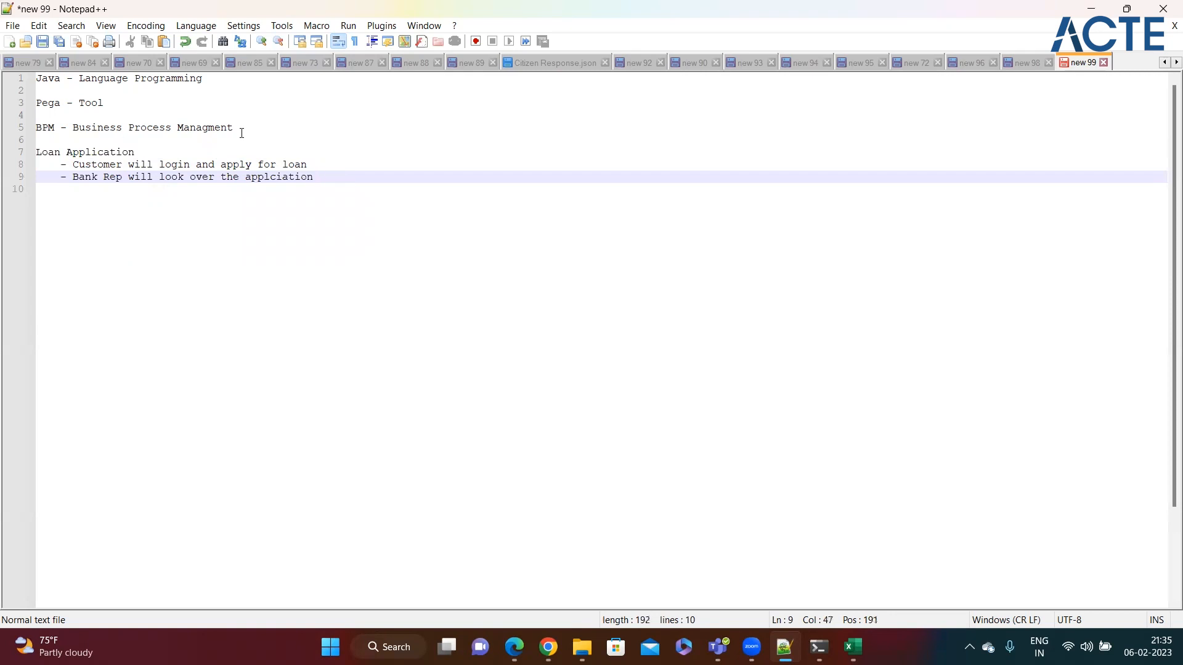
{"action": "type", "text": " - Reject / Approve"}
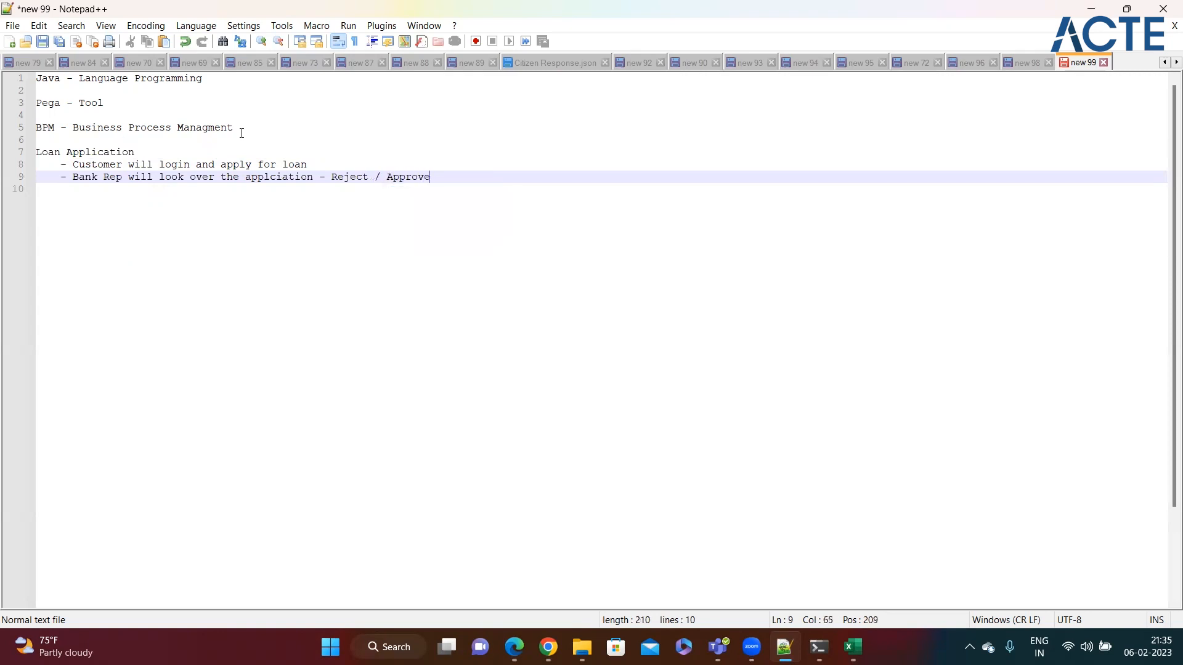
{"action": "key", "text": "Return"}
{"action": "type", "text": "- "}
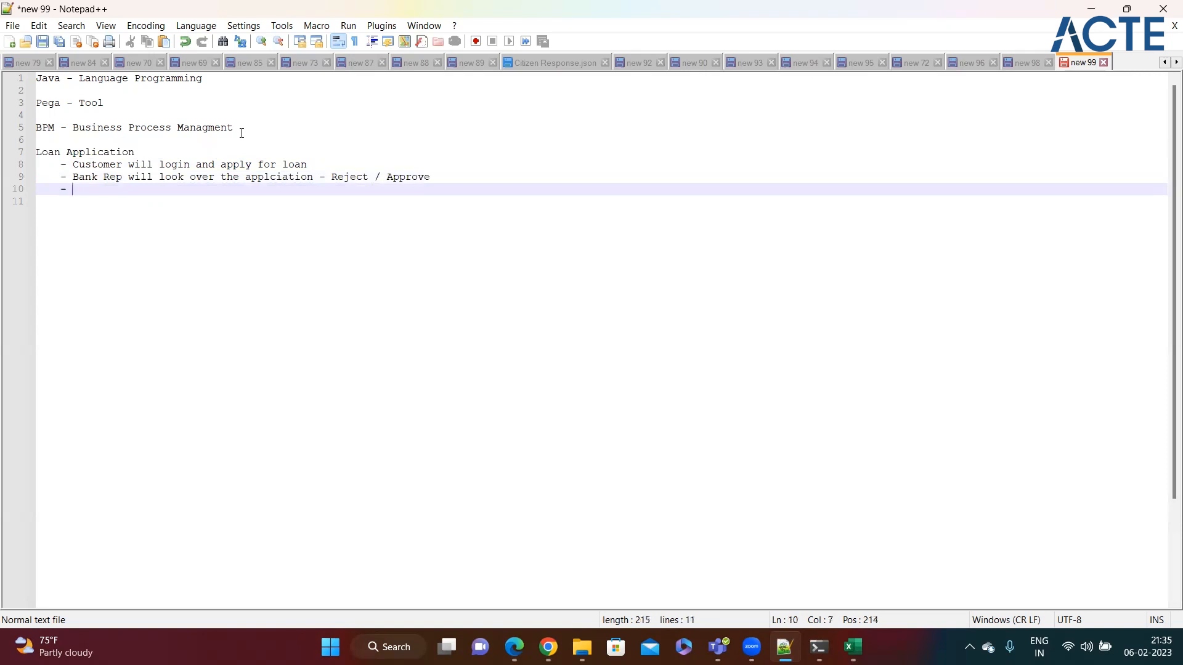
{"action": "type", "text": "Email Notification to the "}
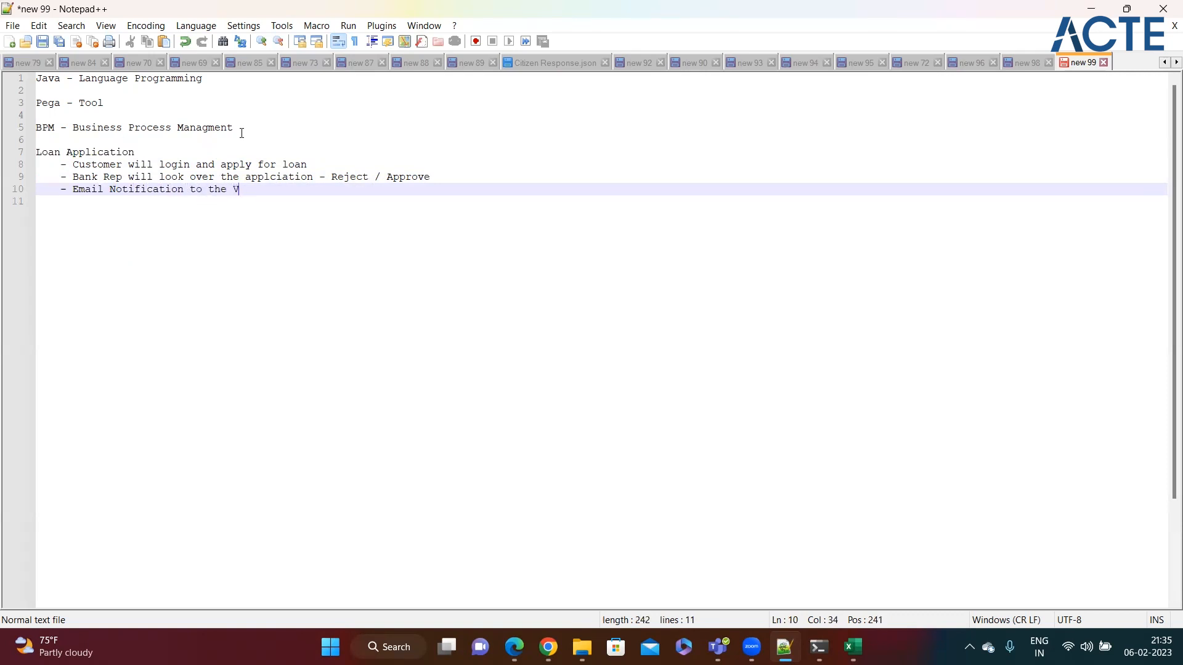
{"action": "type", "text": "Csut"}
Step: List First Name, Last Name, Address, Phone and Email as sub-items under the customer step
{"action": "left_click", "coordinate": [322, 164]}
{"action": "key", "text": "Return"}
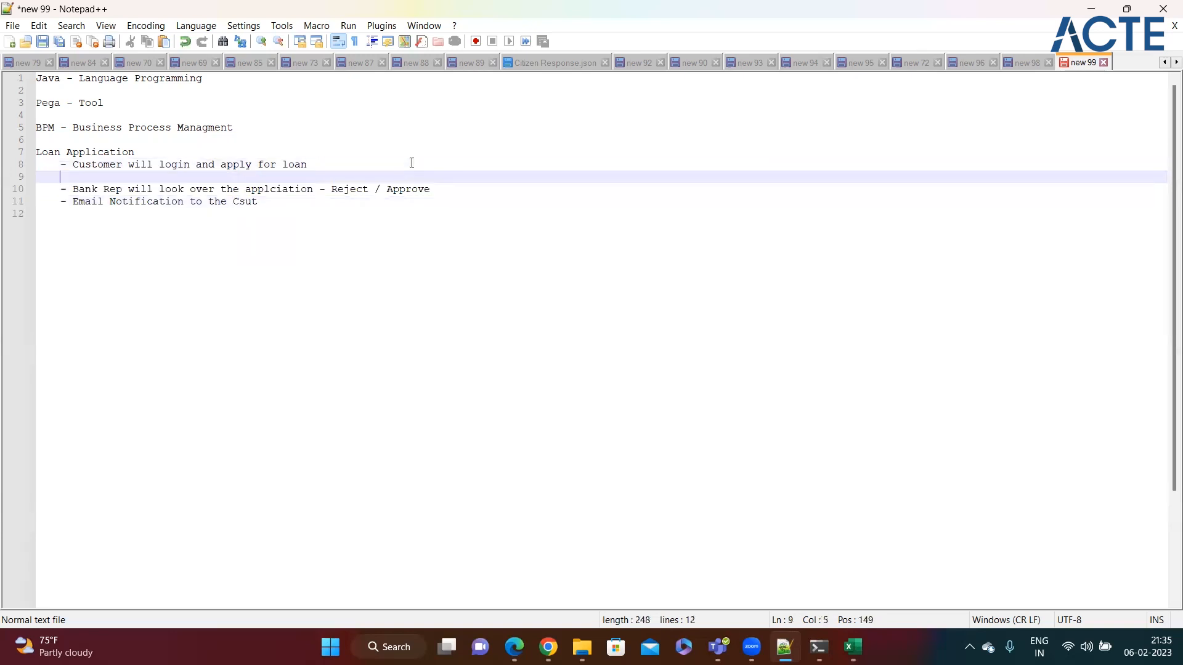
{"action": "type", "text": "- First Name"}
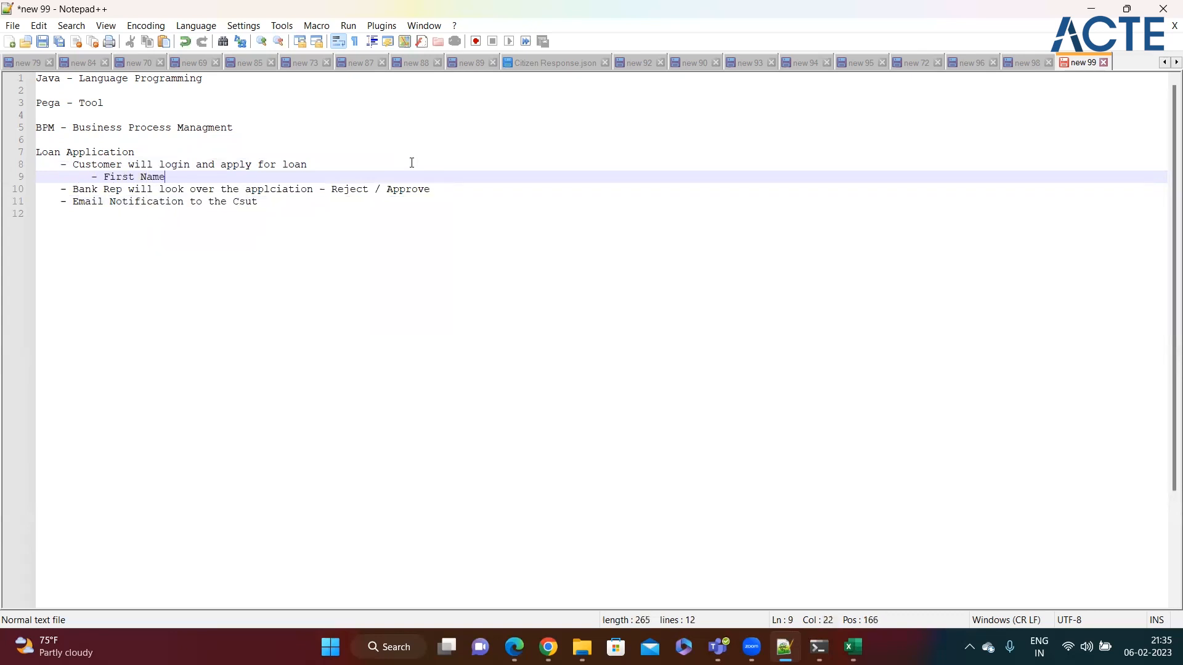
{"action": "key", "text": "Return"}
{"action": "type", "text": "- Last Name"}
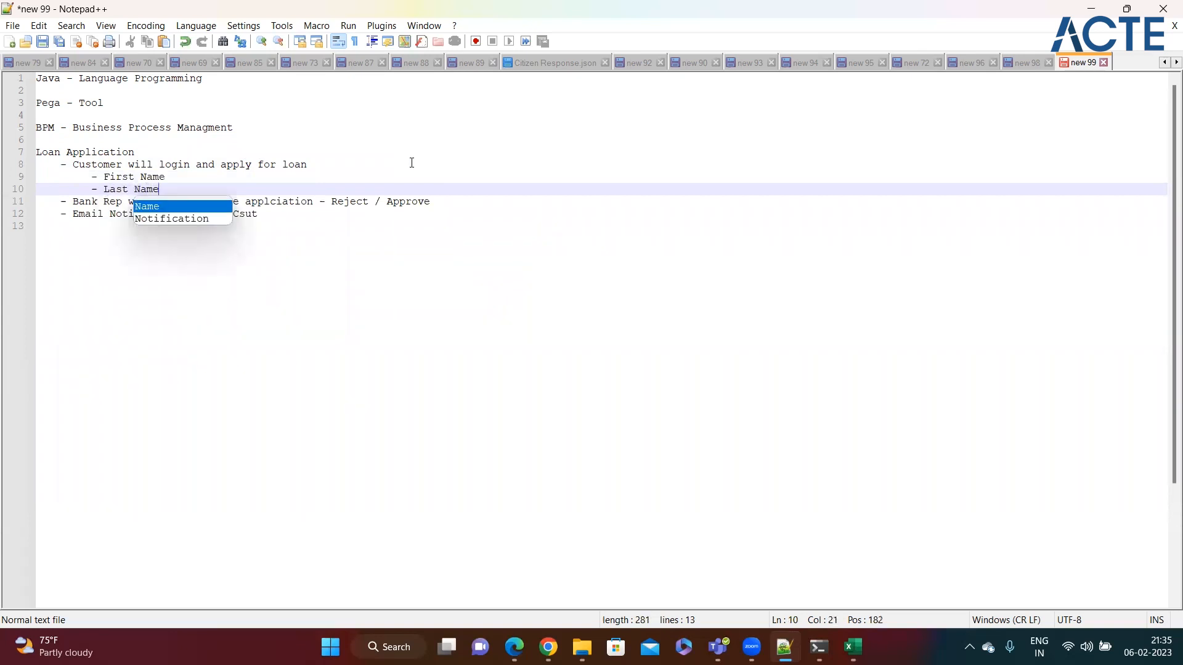
{"action": "key", "text": "Return"}
{"action": "type", "text": "- Address"}
{"action": "key", "text": "Return"}
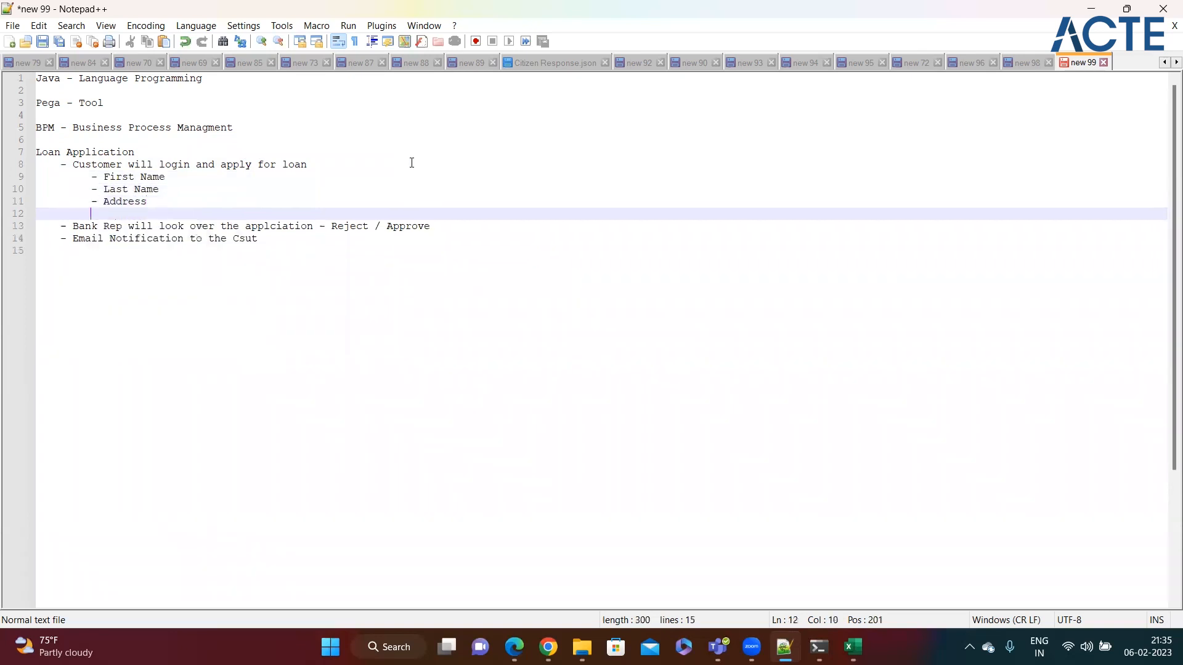
{"action": "type", "text": "- Phone"}
{"action": "key", "text": "Return"}
{"action": "type", "text": "- Email"}
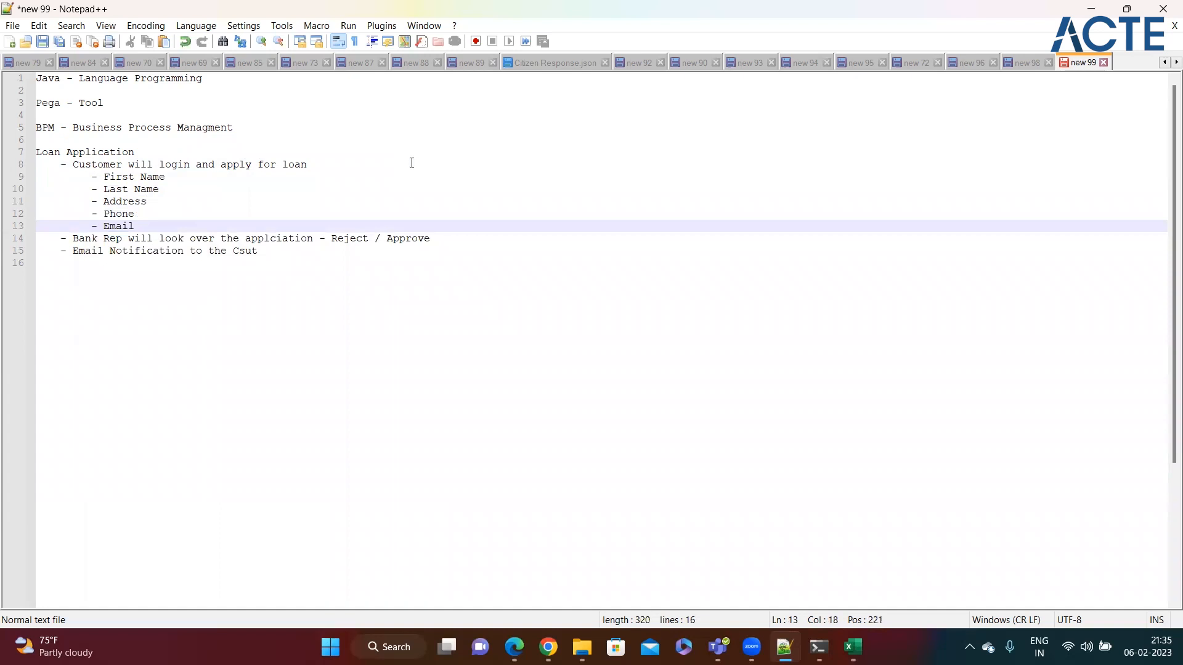
Step: Add an empty '-' sub-line under the Bank Rep review step, then review the loan process notes
{"action": "left_click", "coordinate": [452, 240]}
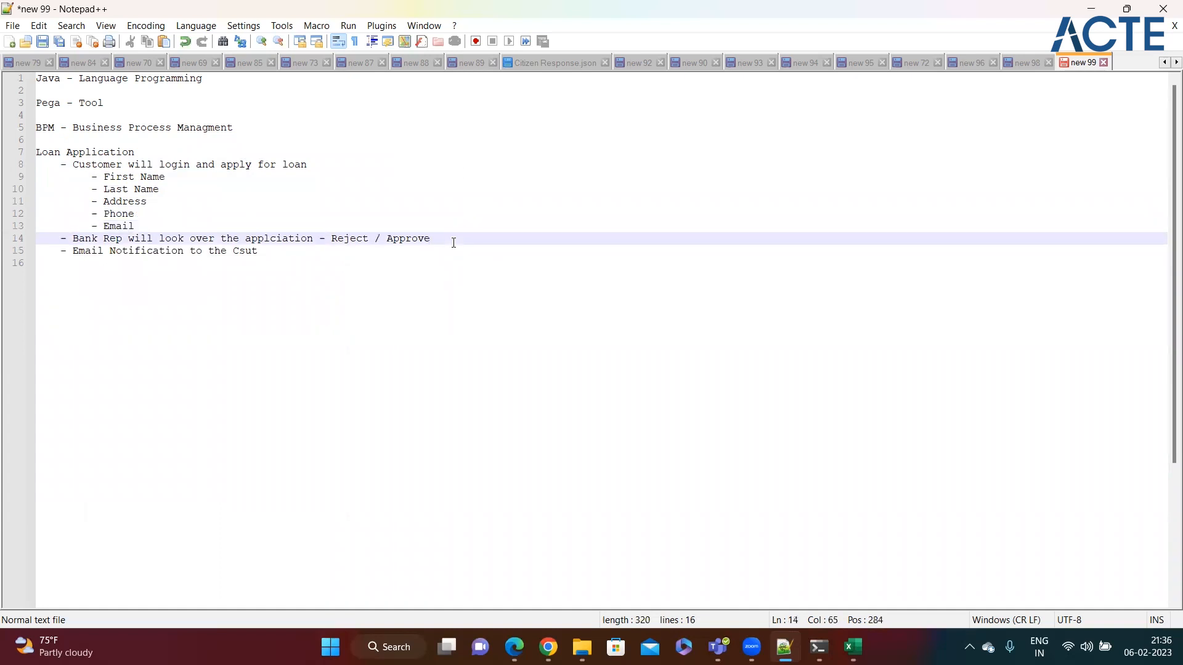
{"action": "key", "text": "Return"}
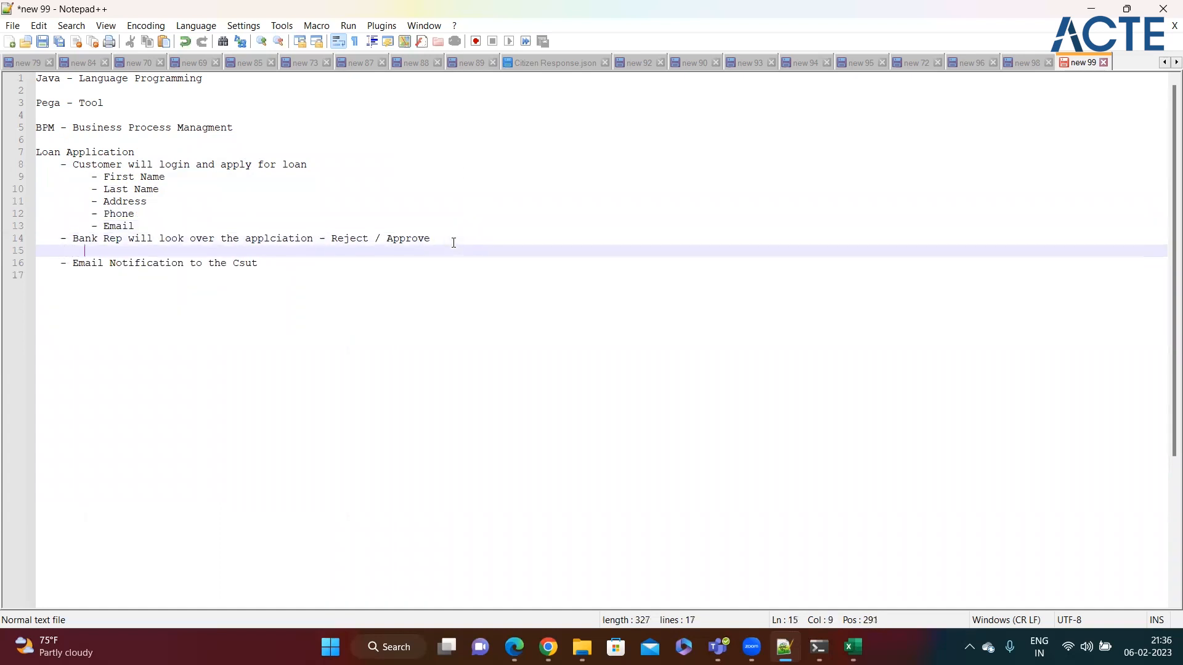
{"action": "type", "text": "-"}
{"action": "left_click", "coordinate": [276, 263]}
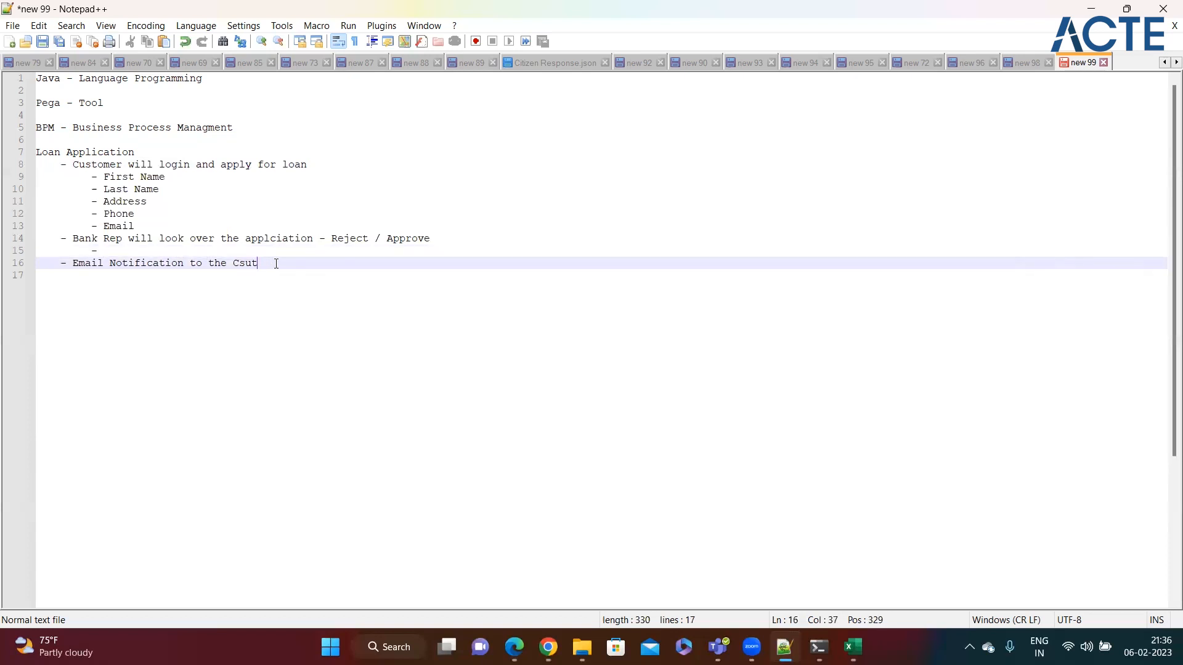
{"action": "left_click", "coordinate": [180, 211]}
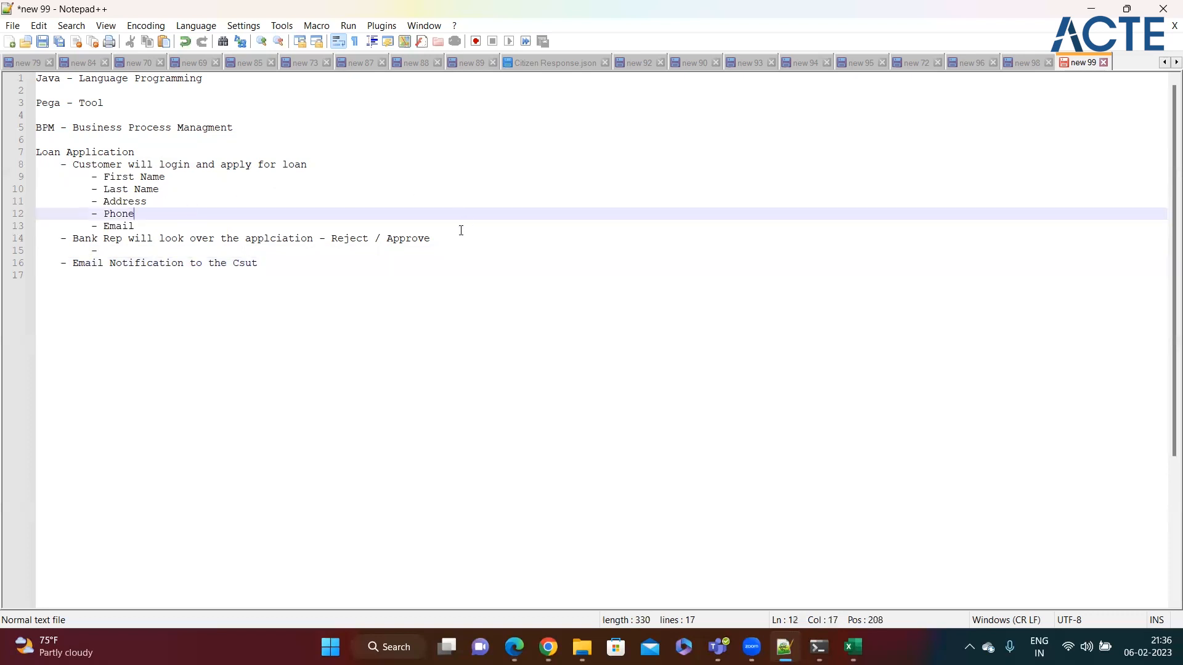
{"action": "left_click", "coordinate": [429, 308]}
{"action": "left_click_drag", "start_coordinate": [60, 164], "coordinate": [257, 263]}
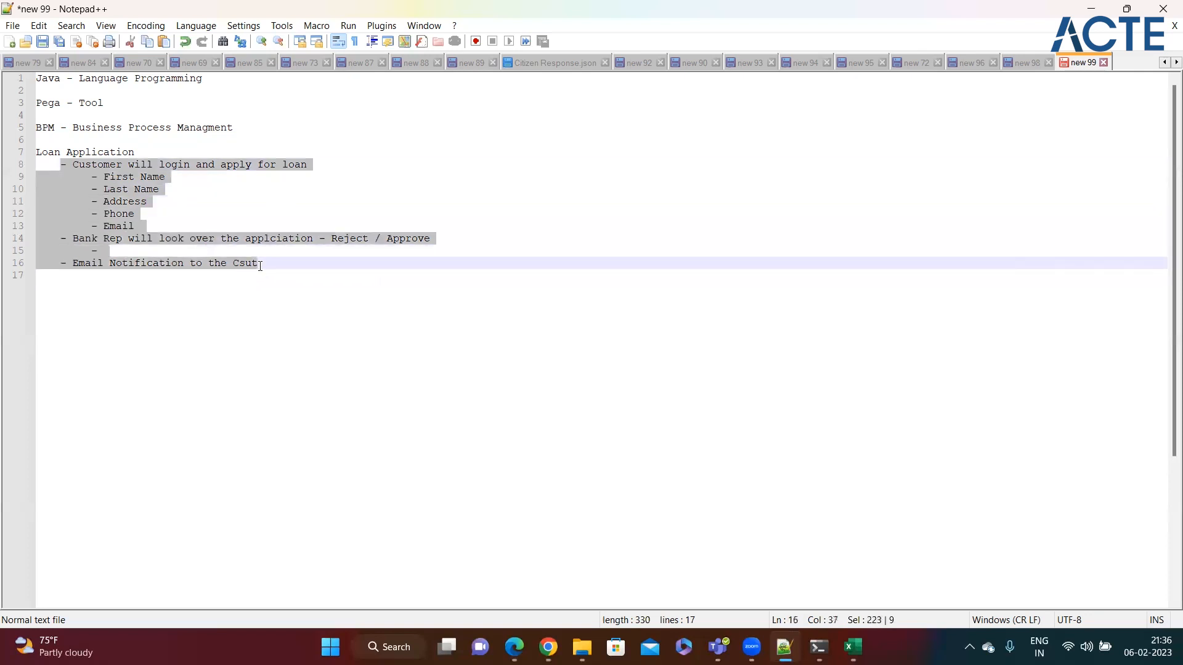
{"action": "left_click", "coordinate": [146, 147]}
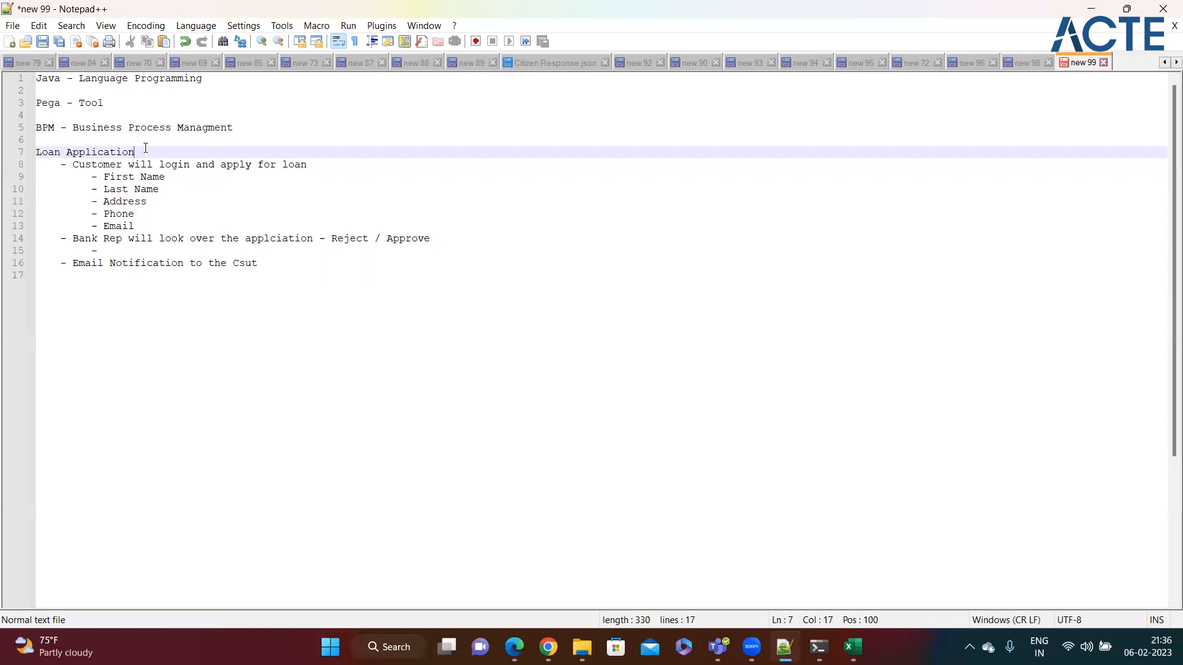
{"action": "left_click_drag", "start_coordinate": [146, 148], "coordinate": [34, 155]}
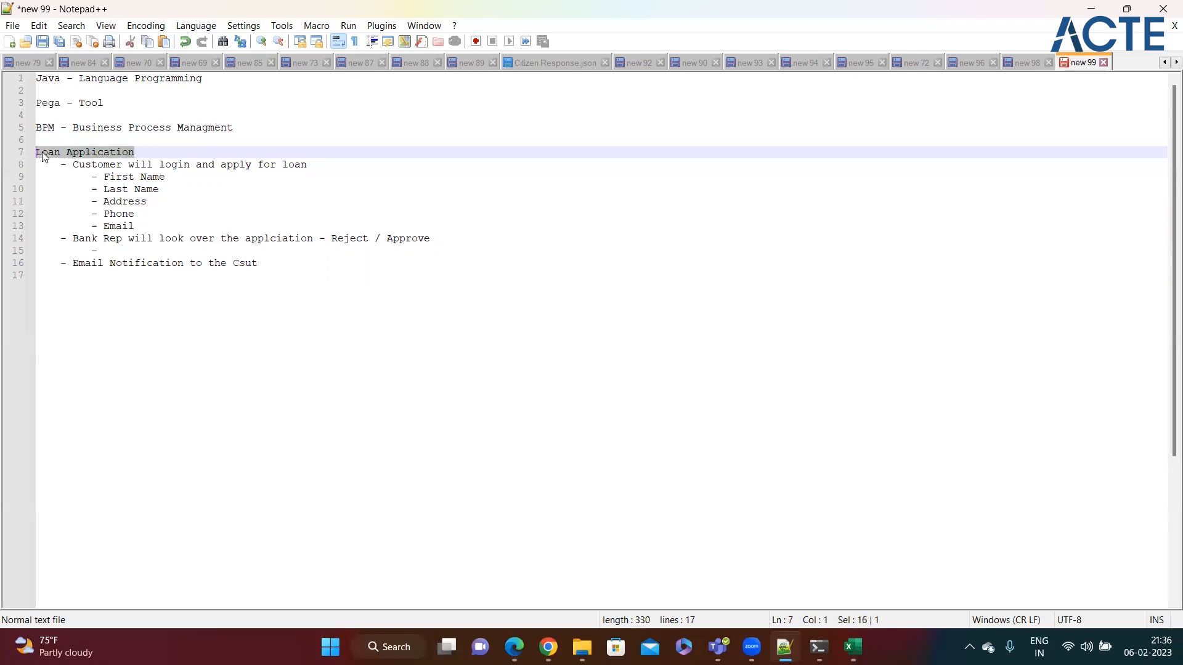
{"action": "left_click", "coordinate": [149, 144]}
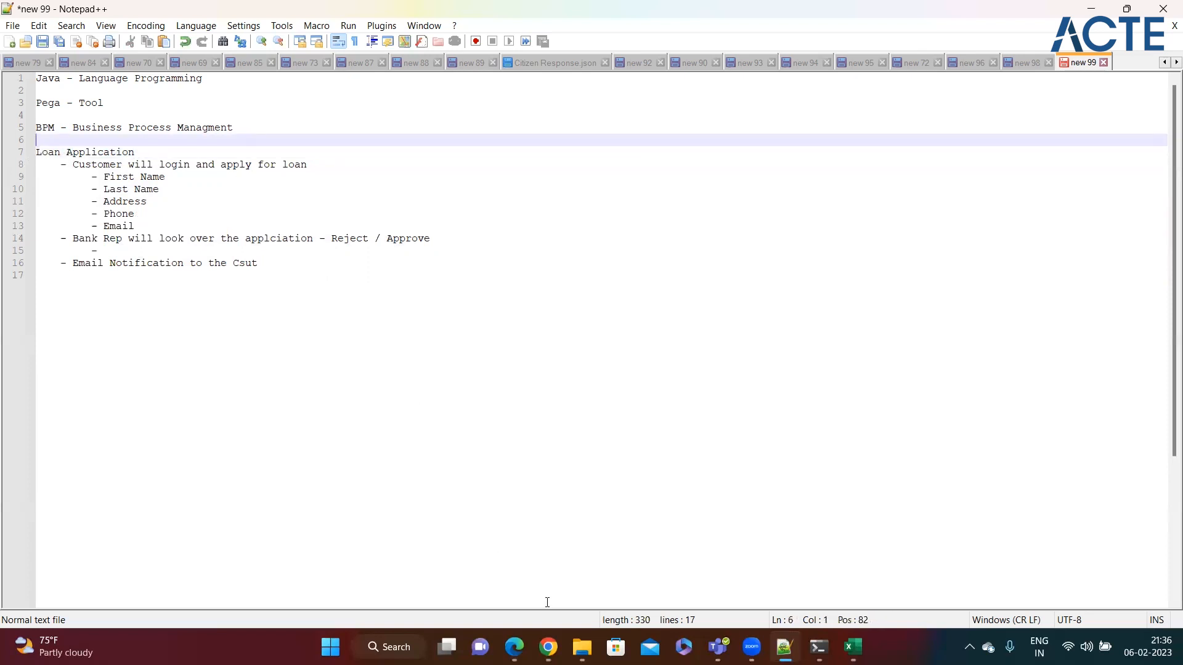
{"action": "left_click", "coordinate": [548, 647]}
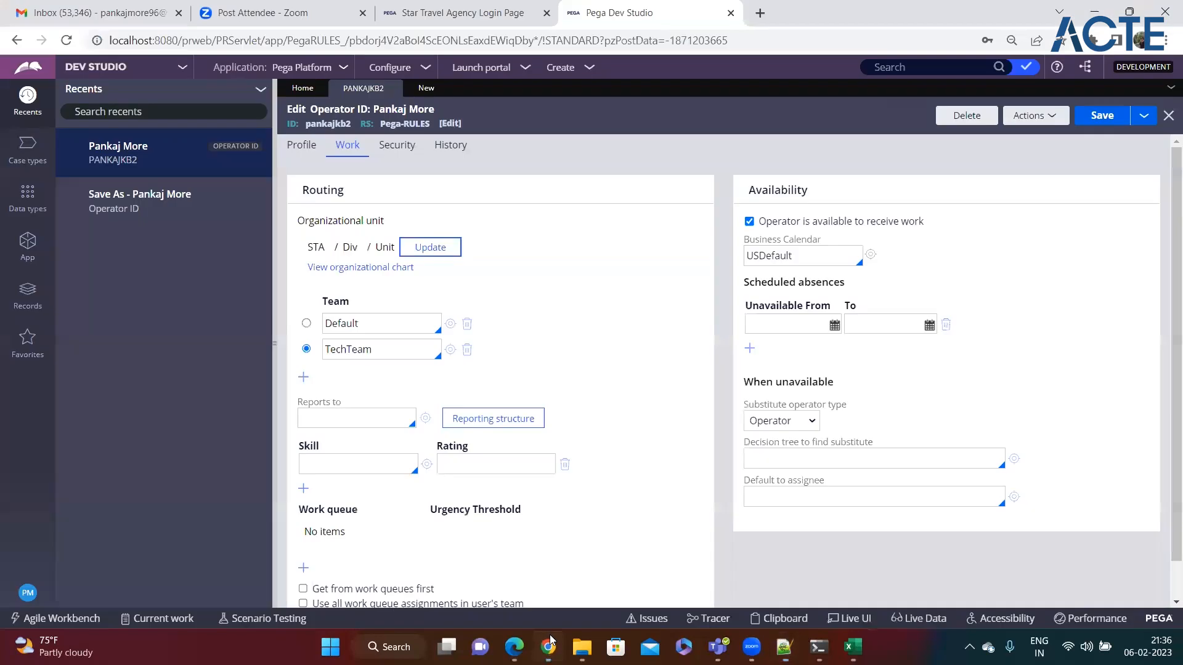
Step: Close the operator record and Save Operator ID As tabs, leaving only the Home welcome page
{"action": "left_click", "coordinate": [398, 87]}
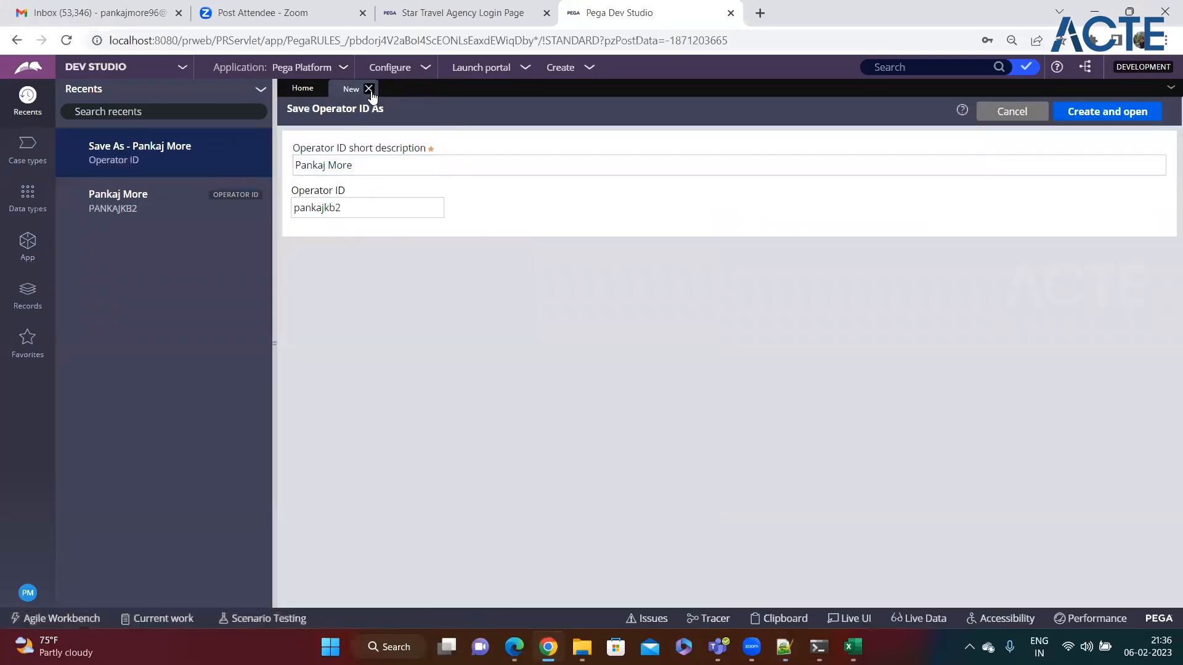
{"action": "left_click", "coordinate": [369, 89]}
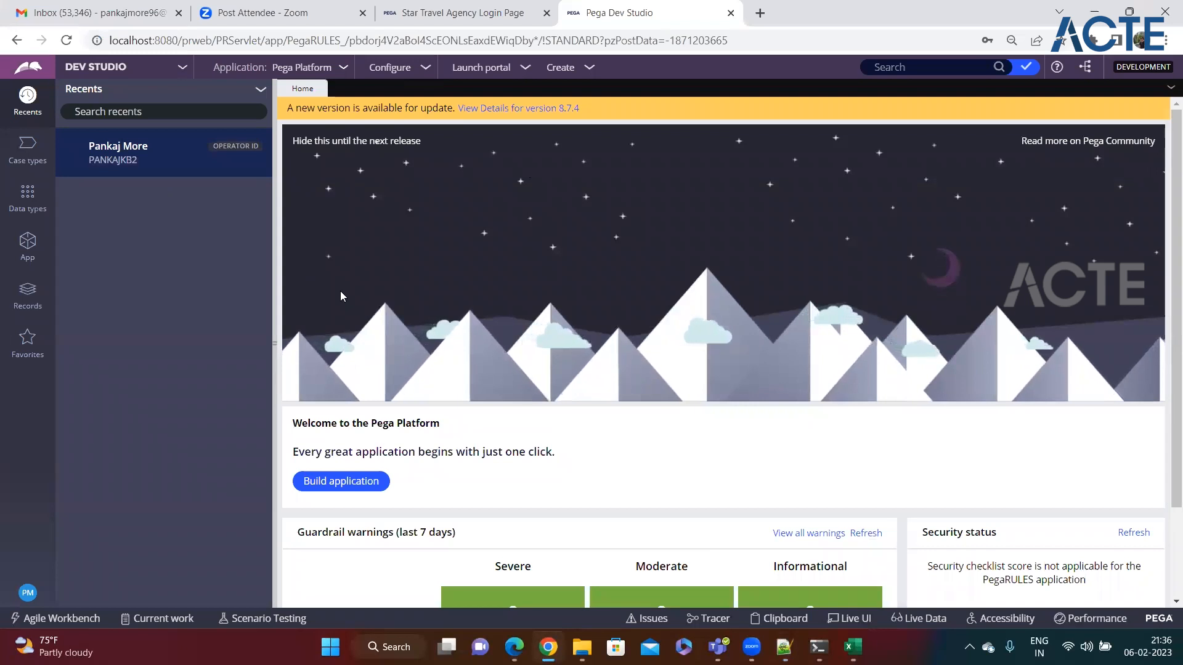
{"action": "left_click", "coordinate": [345, 68]}
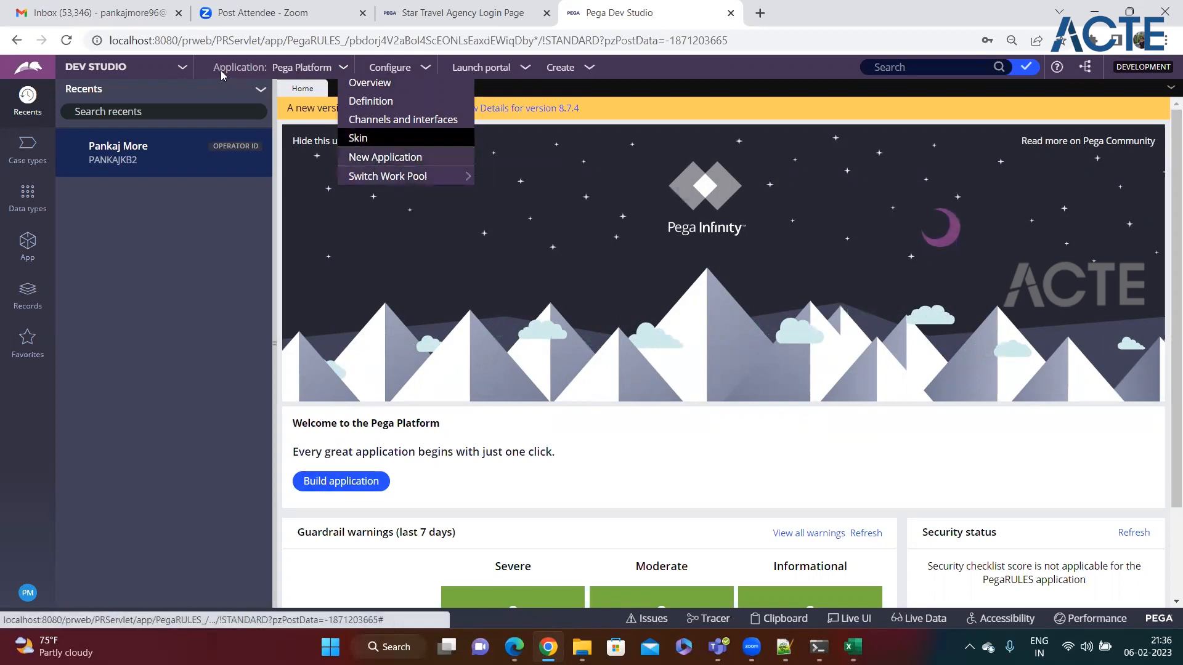
{"action": "left_click", "coordinate": [279, 72]}
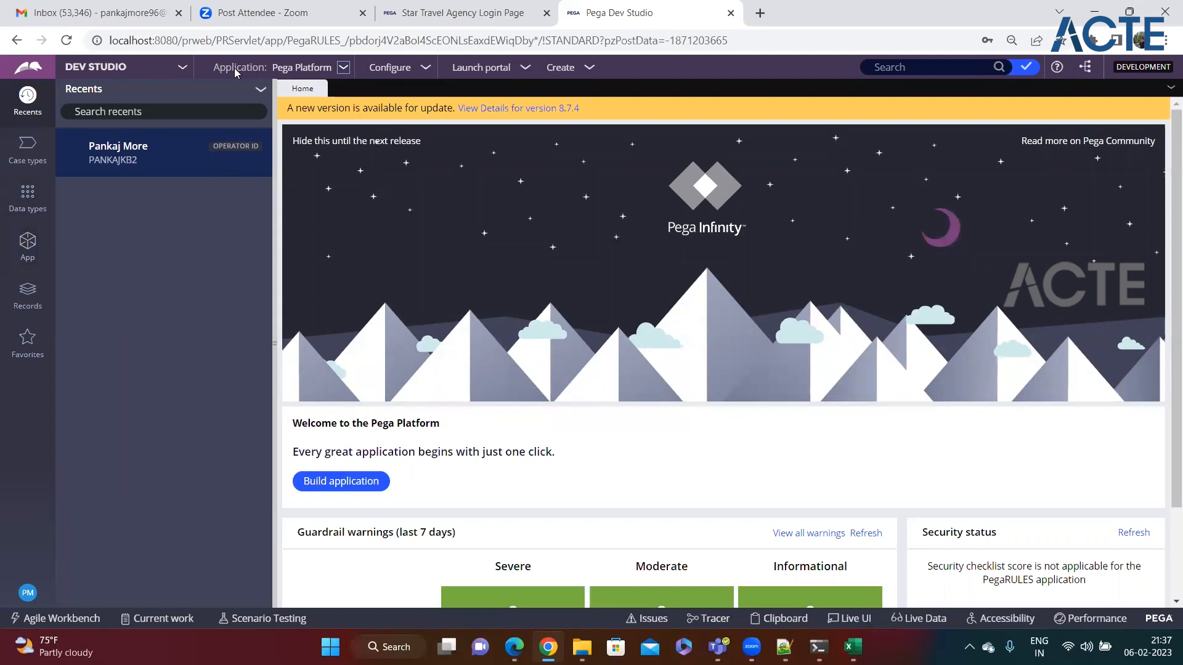
Step: Start a new application from scratch and choose the Theme Cosmos traditional experience
{"action": "left_click", "coordinate": [343, 66]}
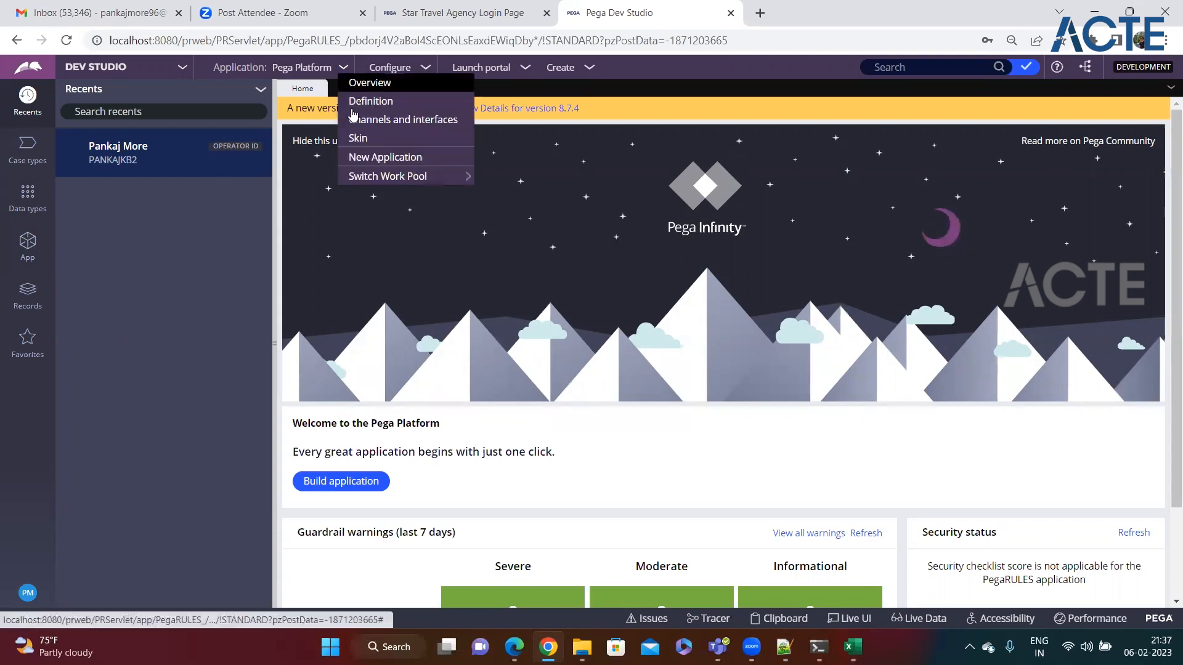
{"action": "left_click", "coordinate": [351, 156]}
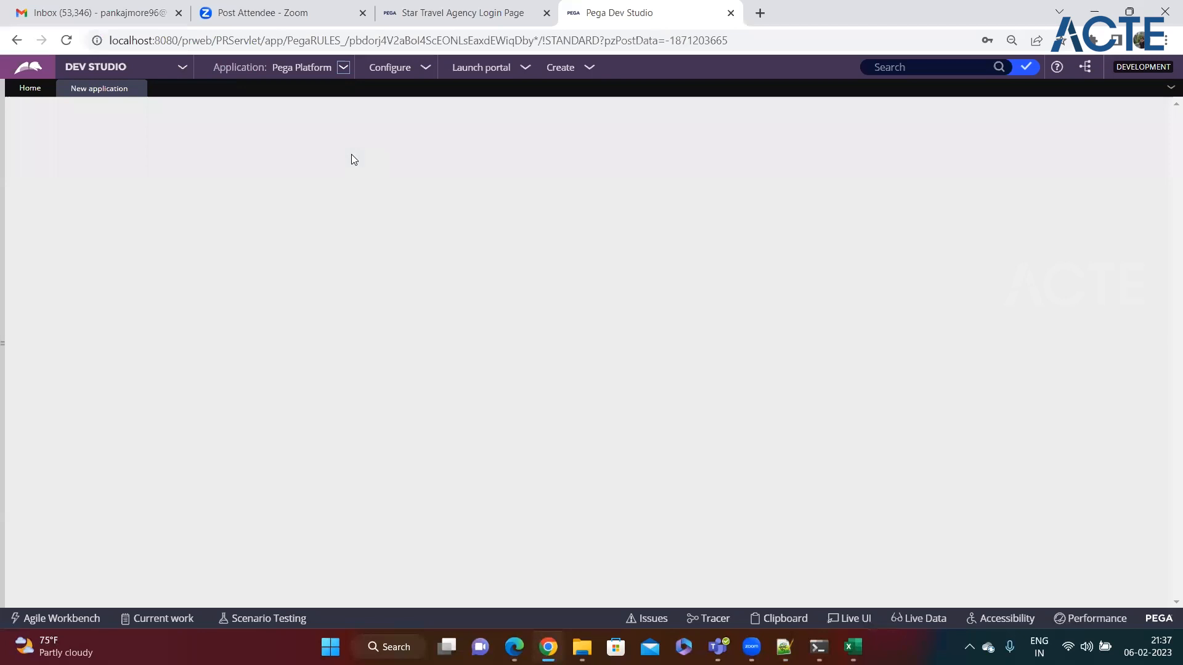
{"action": "mouse_move", "coordinate": [429, 354]}
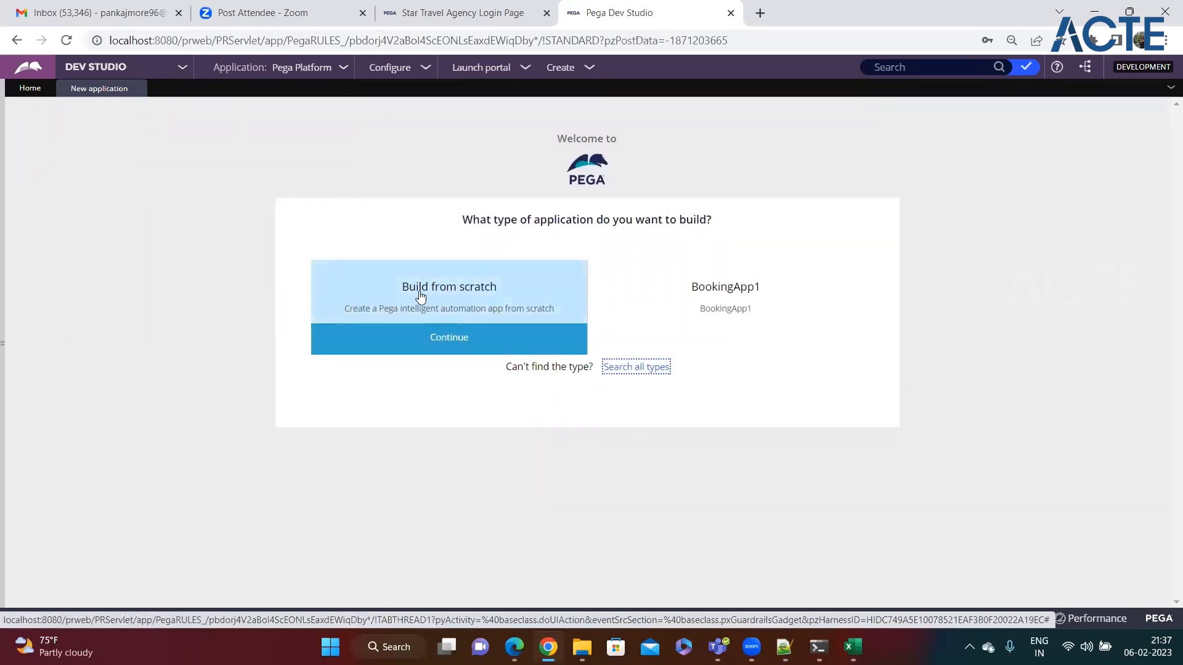
{"action": "left_click", "coordinate": [433, 343]}
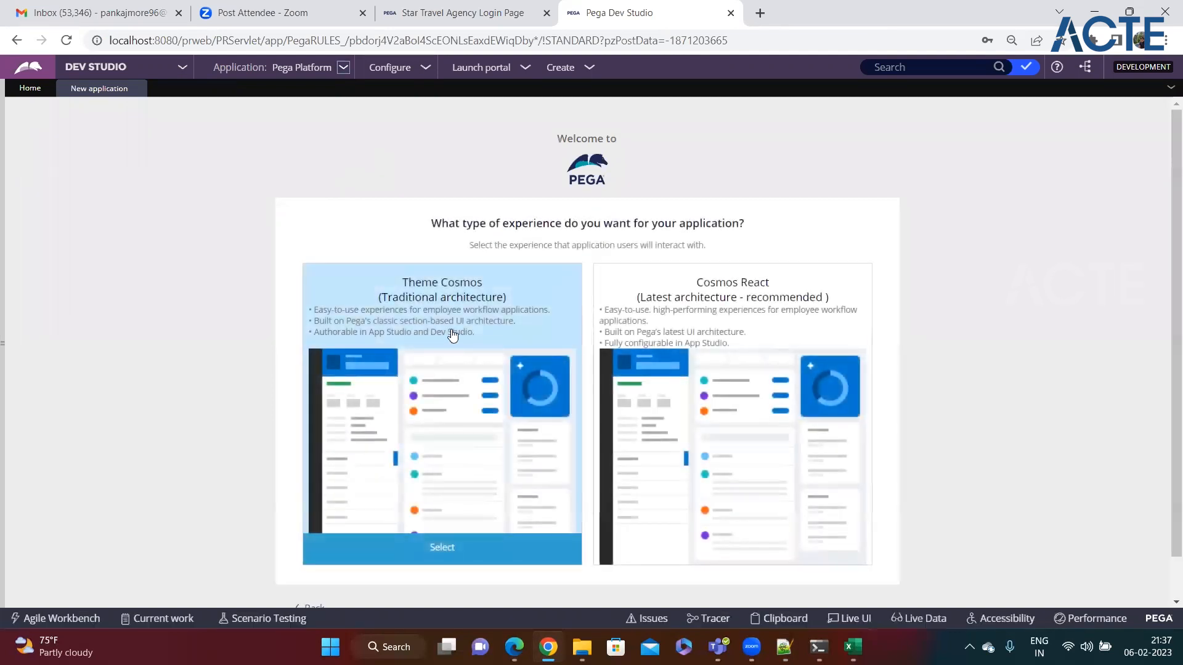
{"action": "scroll", "coordinate": [453, 334], "scroll_direction": "down", "scroll_amount": 1}
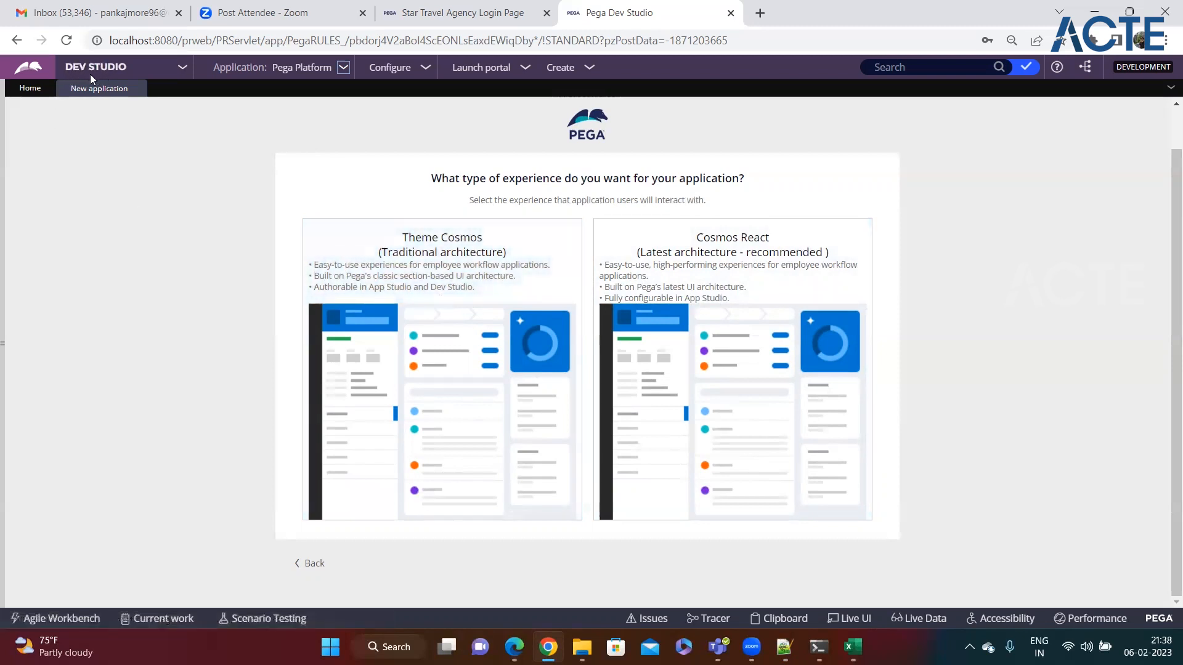
{"action": "mouse_move", "coordinate": [429, 280]}
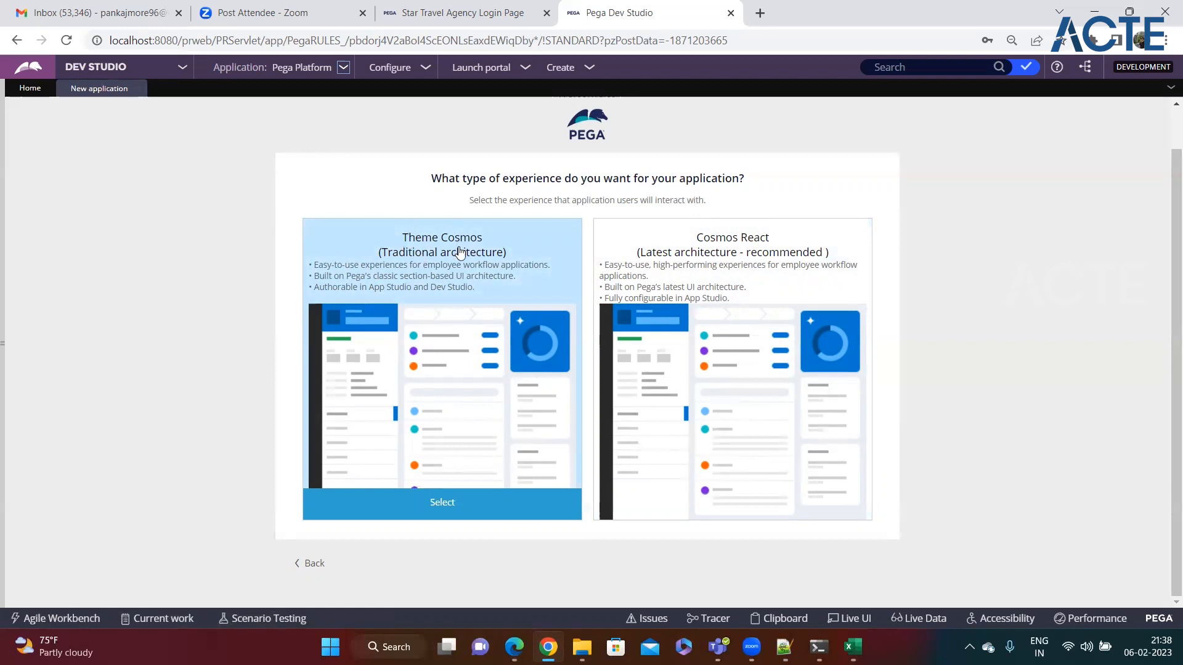
{"action": "left_click", "coordinate": [432, 517]}
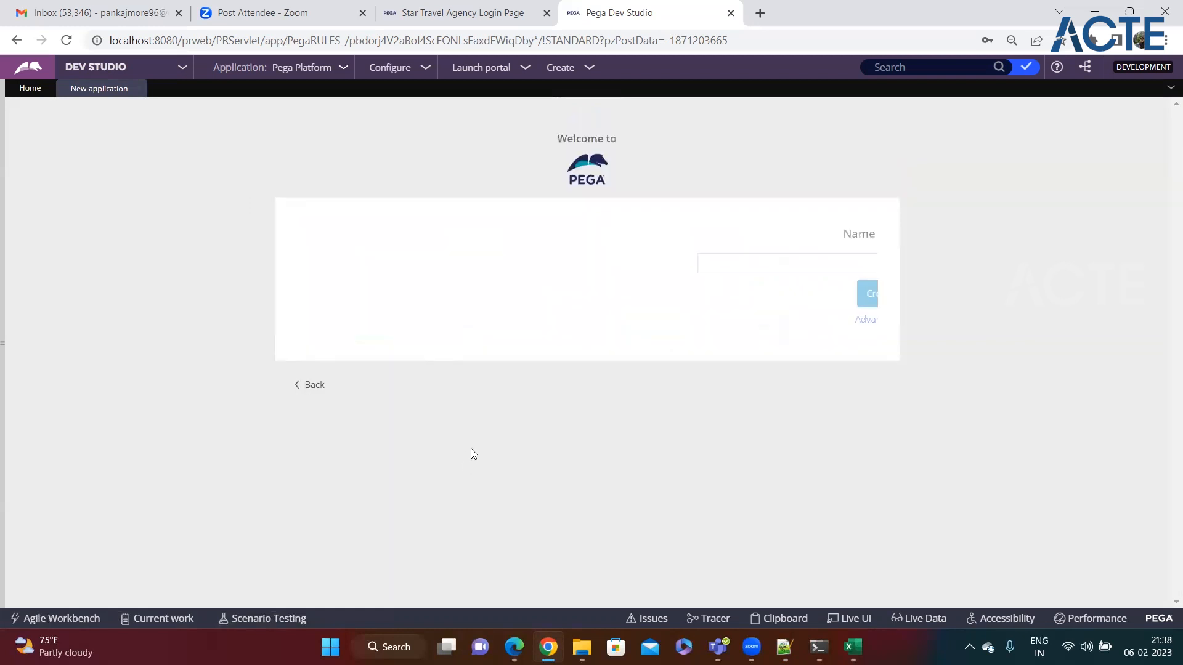
Step: Enter 'Loan Application' as the new application's name
{"action": "left_click_drag", "start_coordinate": [526, 234], "coordinate": [673, 235]}
{"action": "left_click", "coordinate": [488, 262]}
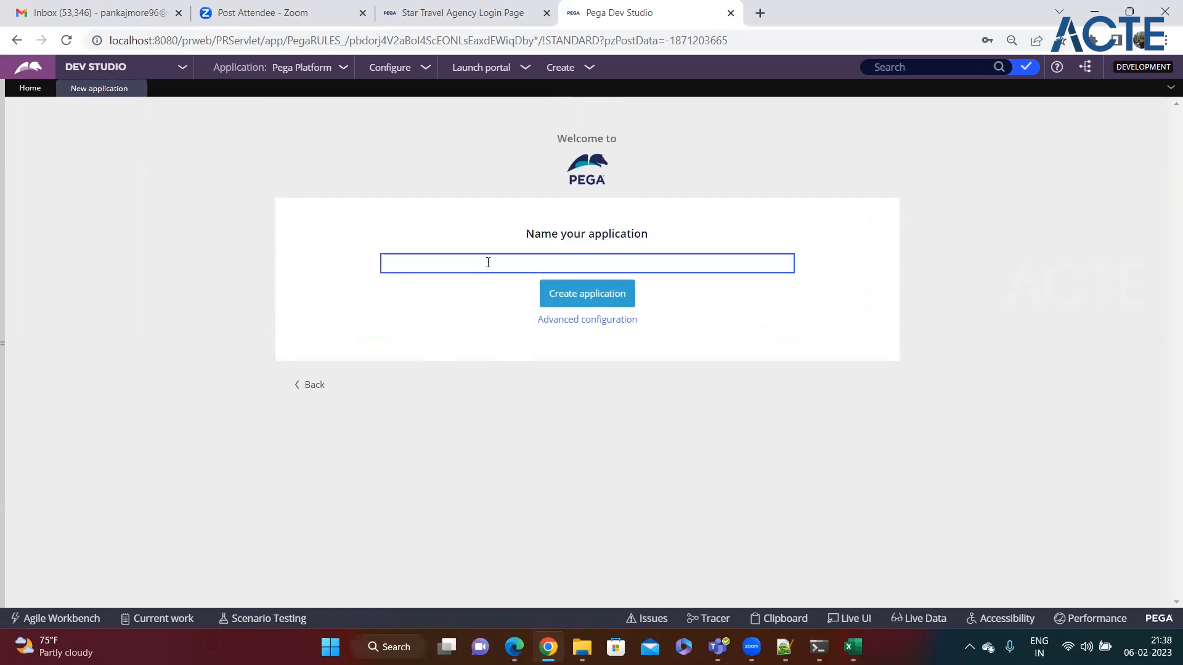
{"action": "type", "text": "Loan Applicati"}
{"action": "key", "text": "BackSpace"}
{"action": "key", "text": "BackSpace"}
{"action": "type", "text": "ication"}
{"action": "left_click", "coordinate": [450, 308]}
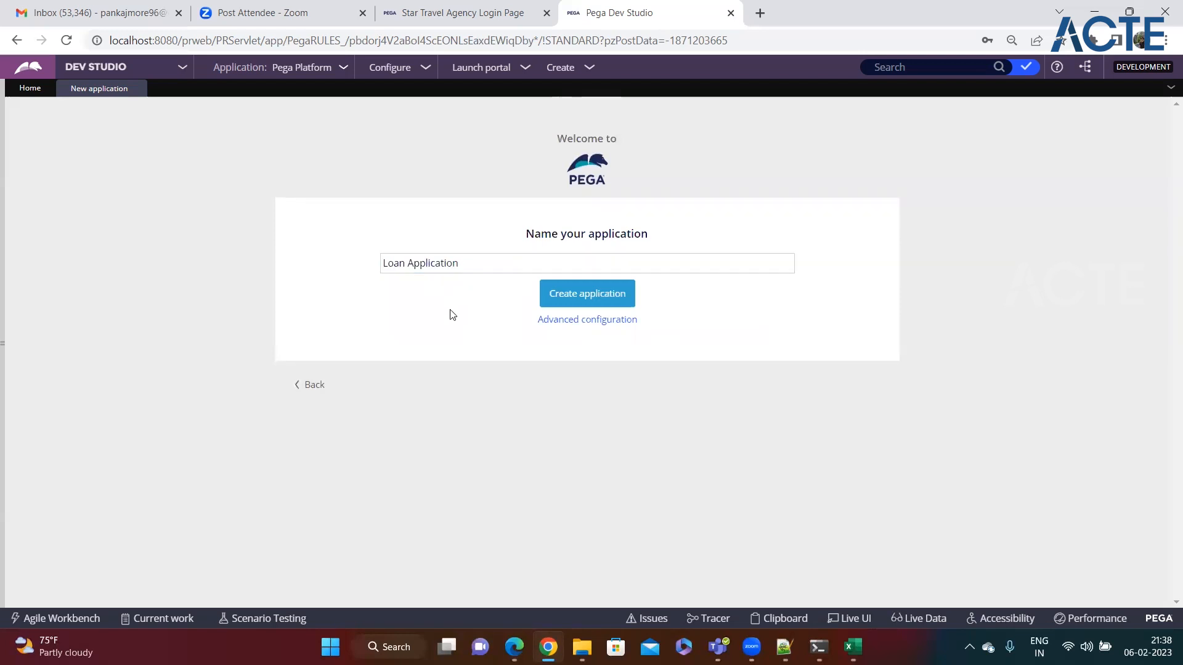
{"action": "left_click", "coordinate": [442, 264]}
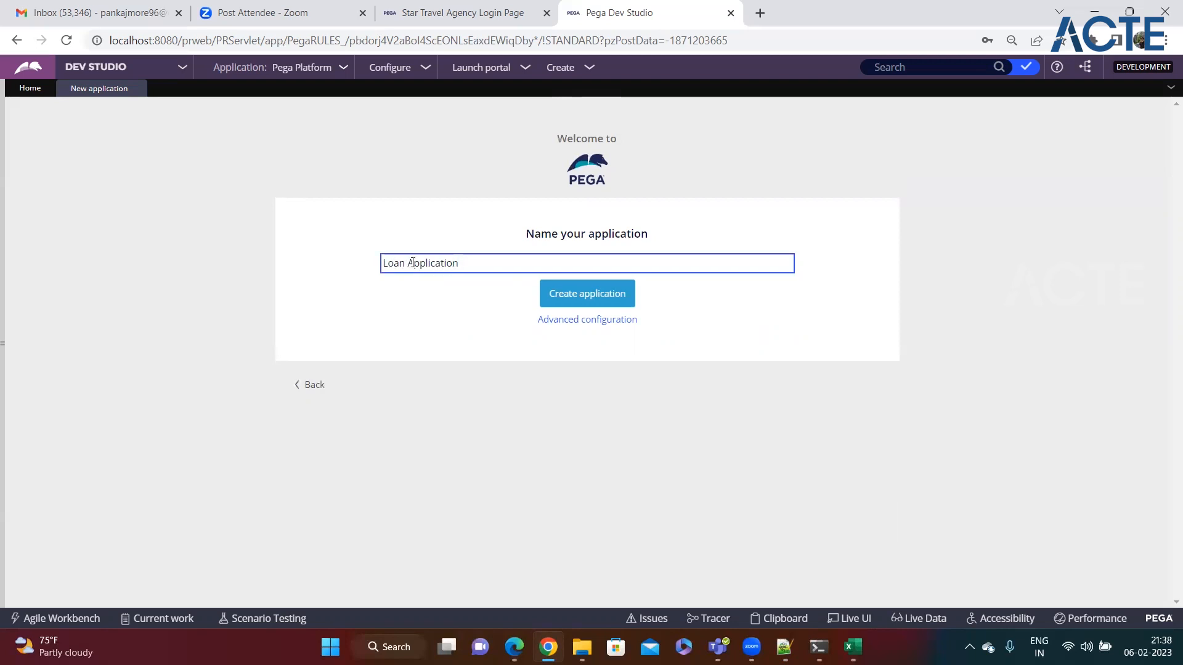
Step: Open the advanced configuration and review the default application id LoanAppl
{"action": "left_click", "coordinate": [595, 326]}
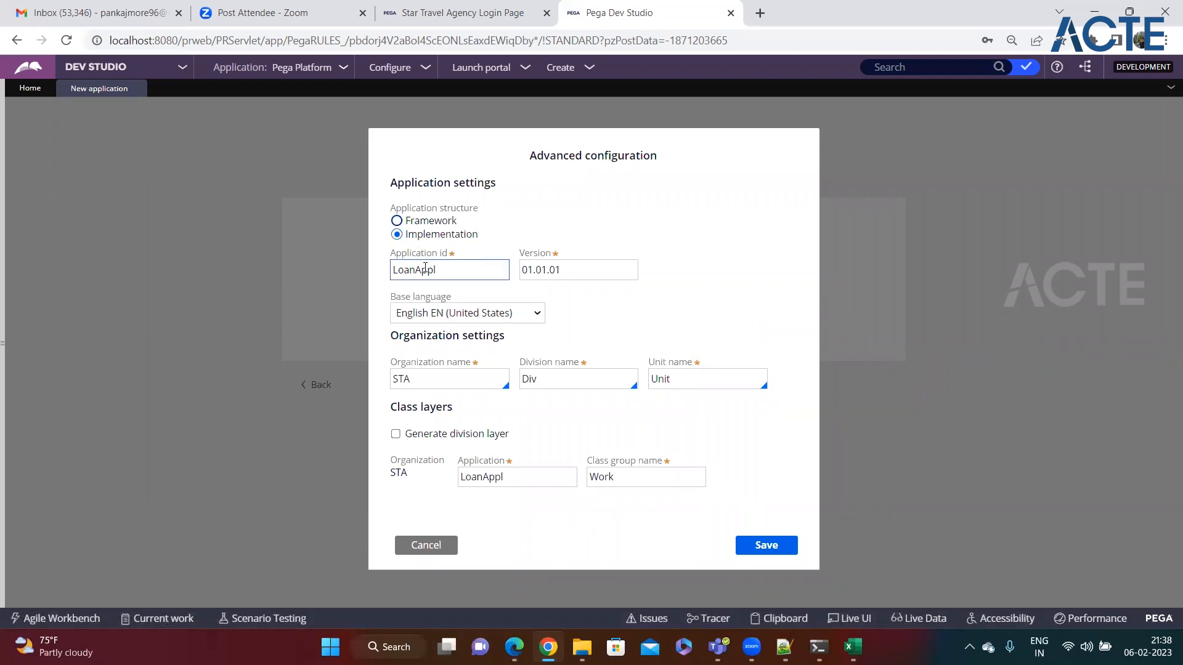
{"action": "left_click_drag", "start_coordinate": [394, 254], "coordinate": [443, 256]}
{"action": "left_click", "coordinate": [448, 269]}
{"action": "double_click", "coordinate": [417, 271]}
{"action": "left_click", "coordinate": [455, 273]}
{"action": "double_click", "coordinate": [436, 274]}
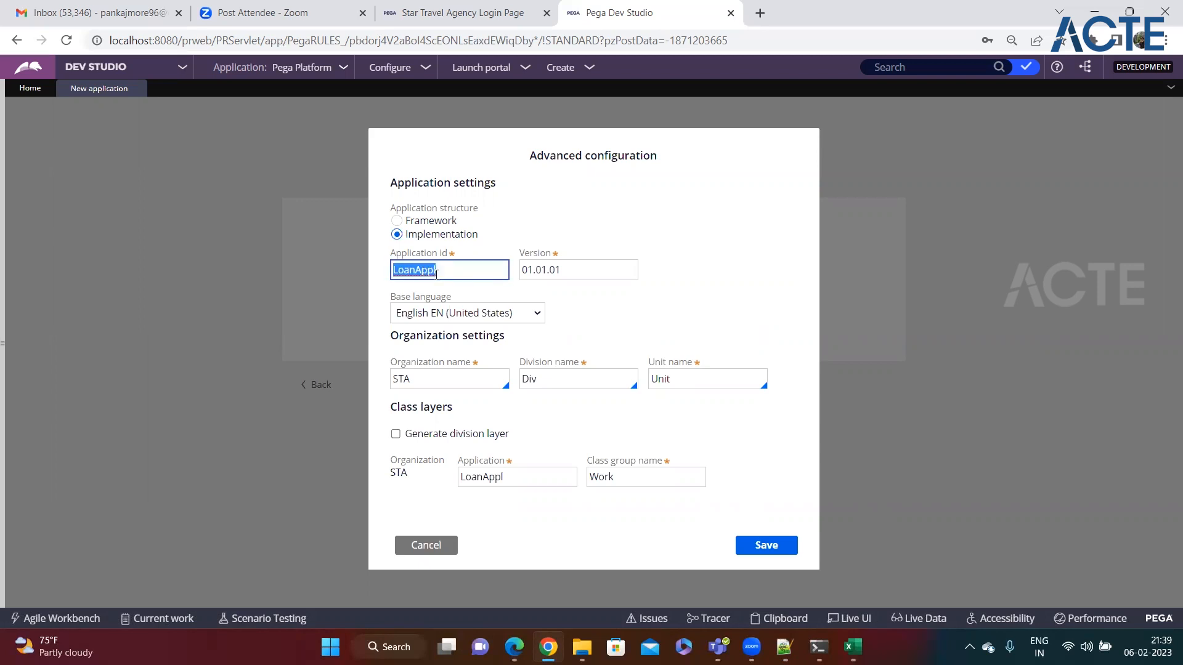
{"action": "left_click", "coordinate": [468, 291]}
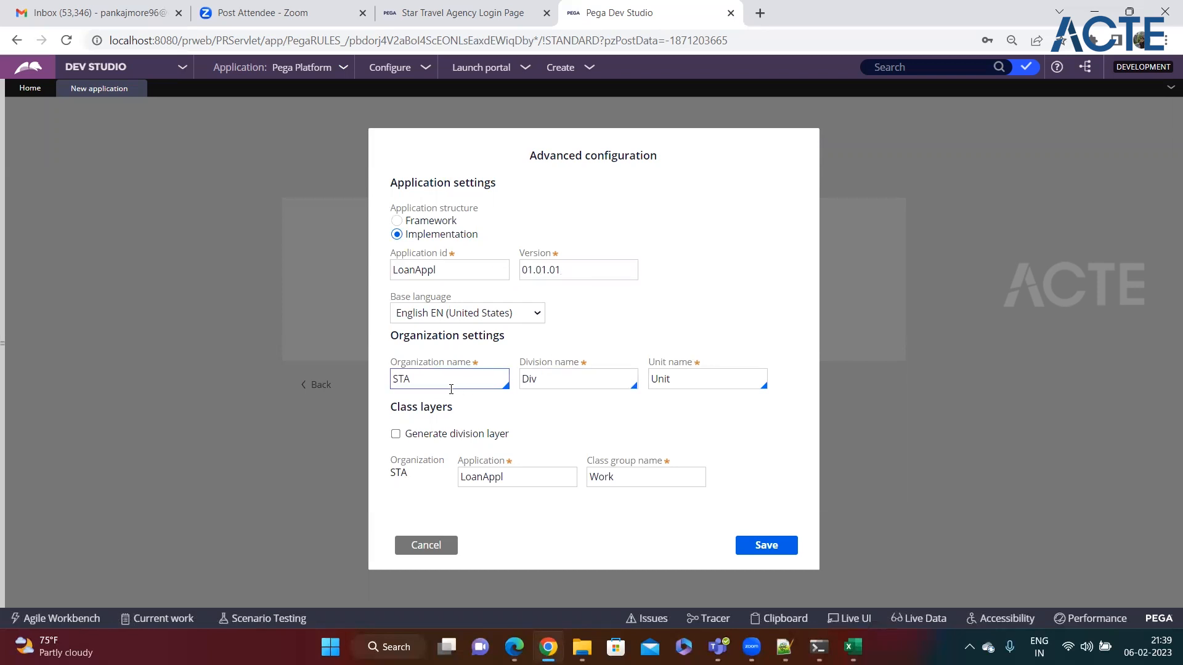
Step: Change the organization name from STA to BOA
{"action": "left_click_drag", "start_coordinate": [390, 362], "coordinate": [475, 367]}
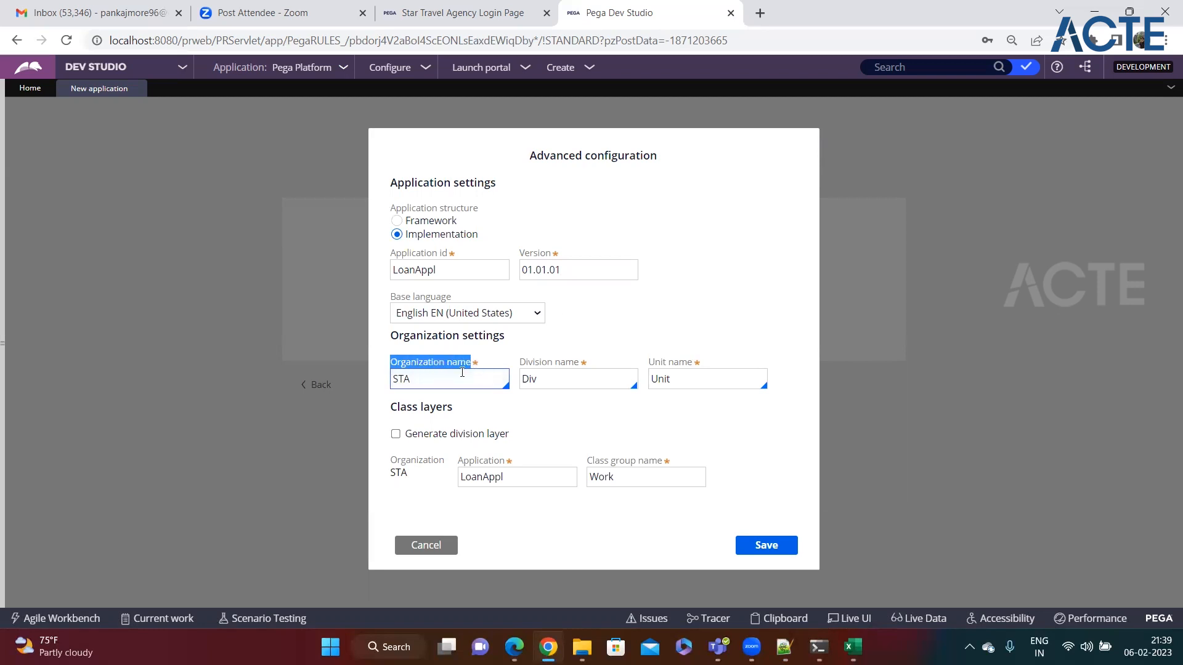
{"action": "double_click", "coordinate": [430, 383]}
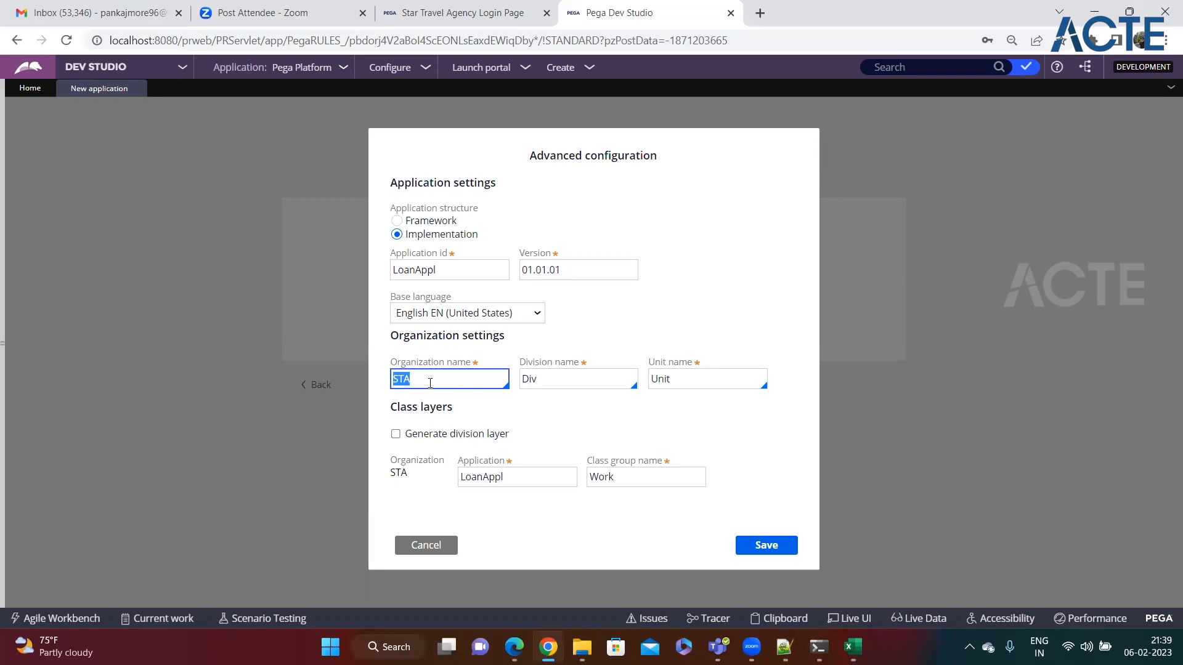
{"action": "type", "text": "BOA"}
{"action": "left_click", "coordinate": [474, 404]}
{"action": "left_click", "coordinate": [416, 384]}
{"action": "left_click_drag", "start_coordinate": [397, 382], "coordinate": [425, 378]}
{"action": "left_click", "coordinate": [439, 402]}
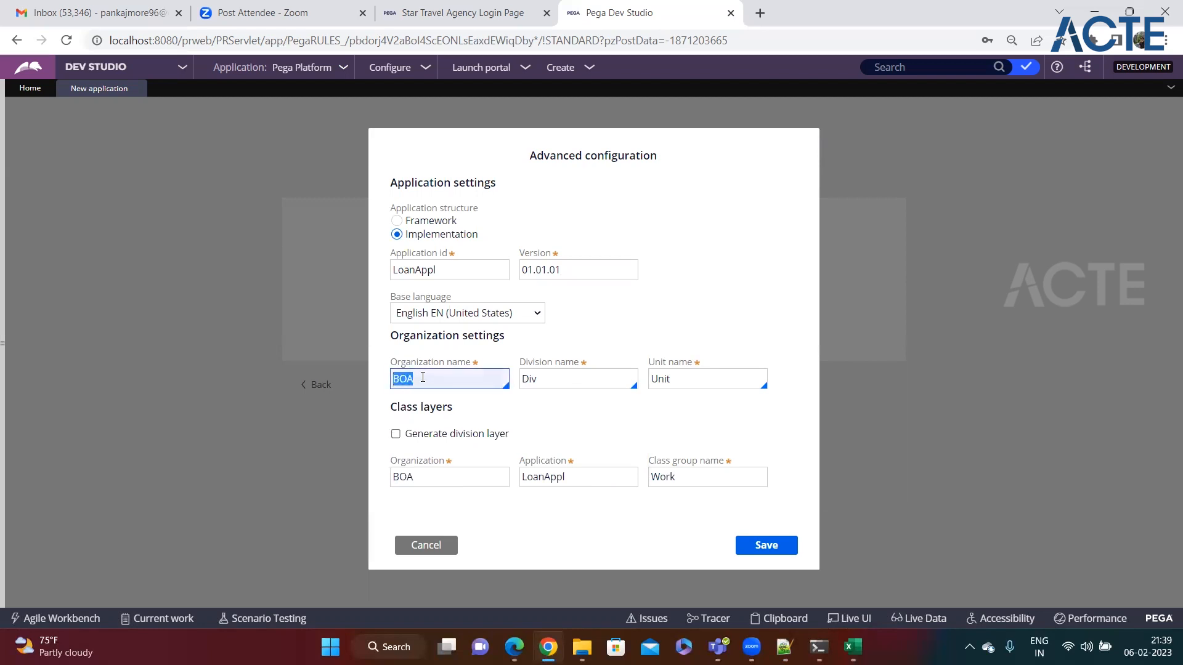
{"action": "left_click", "coordinate": [430, 377]}
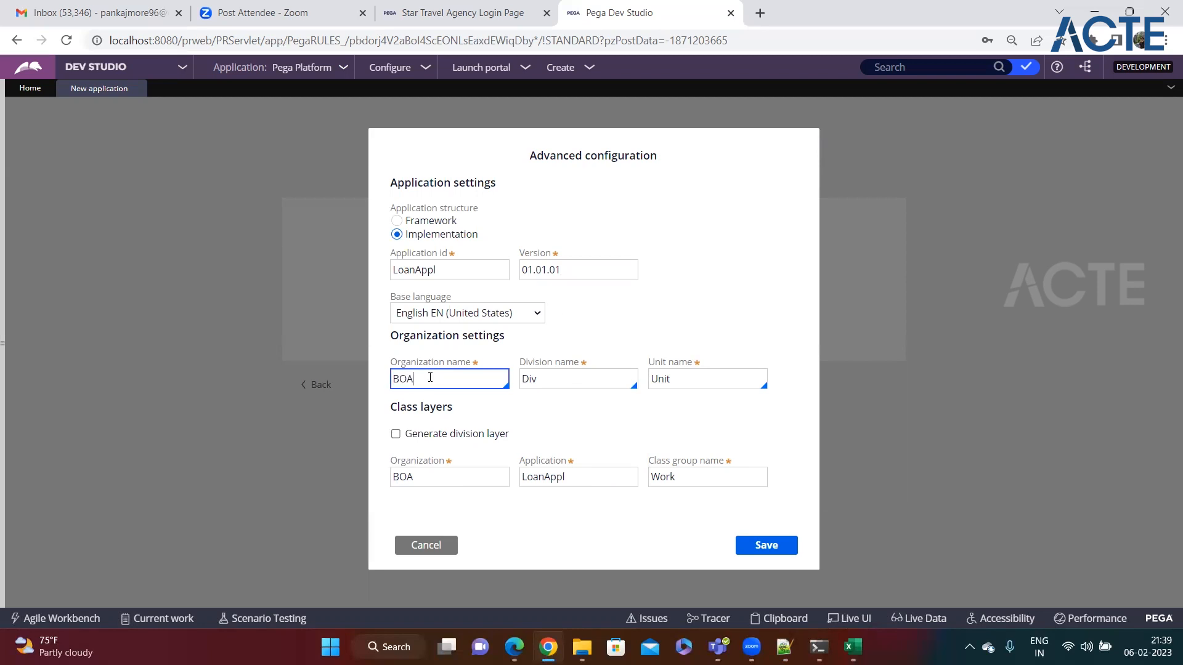
{"action": "key", "text": "BackSpace"}
{"action": "key", "text": "BackSpace"}
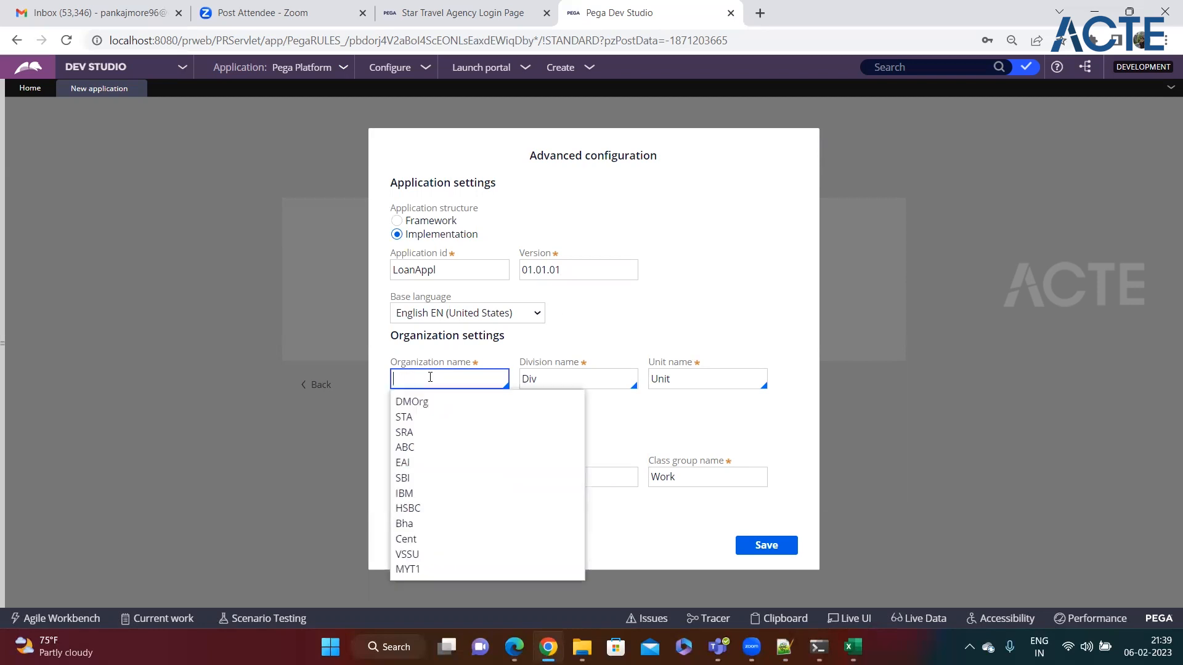
{"action": "type", "text": "ICIC"}
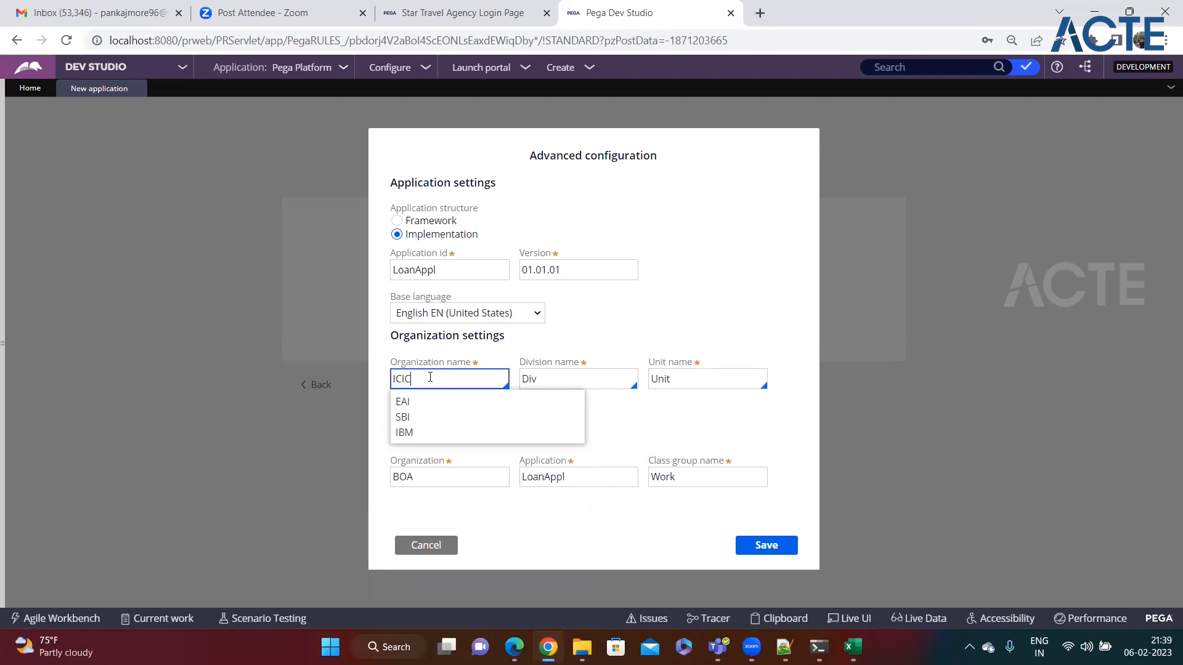
{"action": "key", "text": "BackSpace"}
{"action": "key", "text": "BackSpace"}
{"action": "key", "text": "BackSpace"}
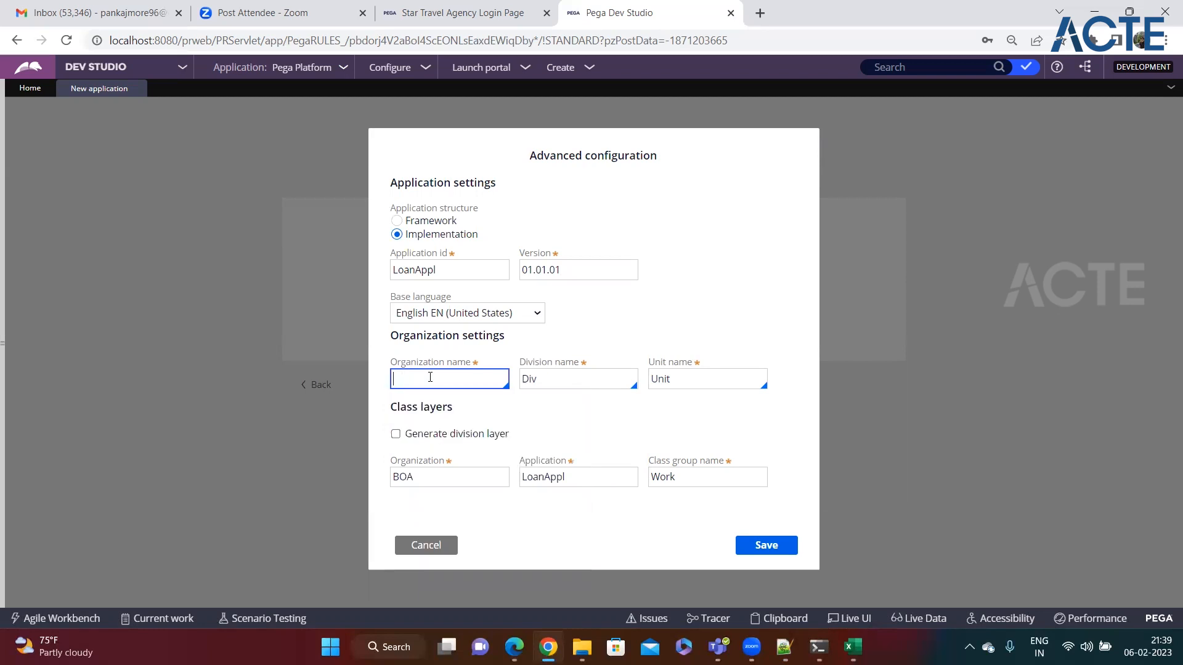
{"action": "type", "text": "BOA"}
{"action": "left_click", "coordinate": [531, 402]}
Step: Change the application id to LoanAppl1 after the duplicate error and save the advanced configuration
{"action": "left_click", "coordinate": [460, 267]}
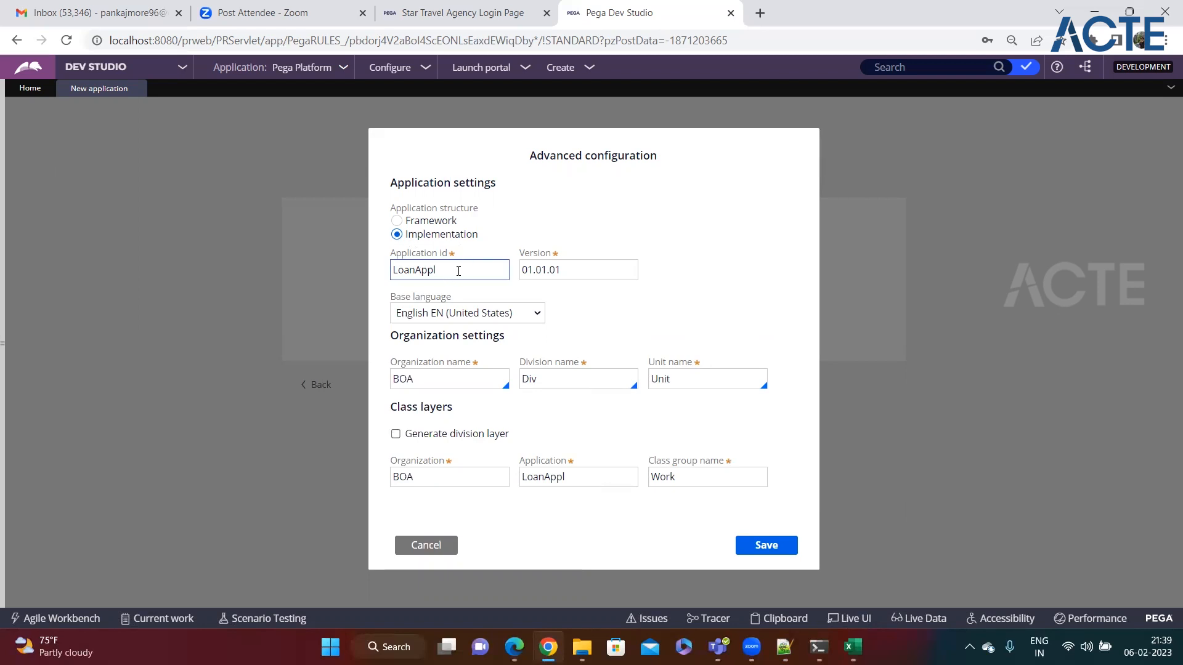
{"action": "left_click", "coordinate": [780, 553]}
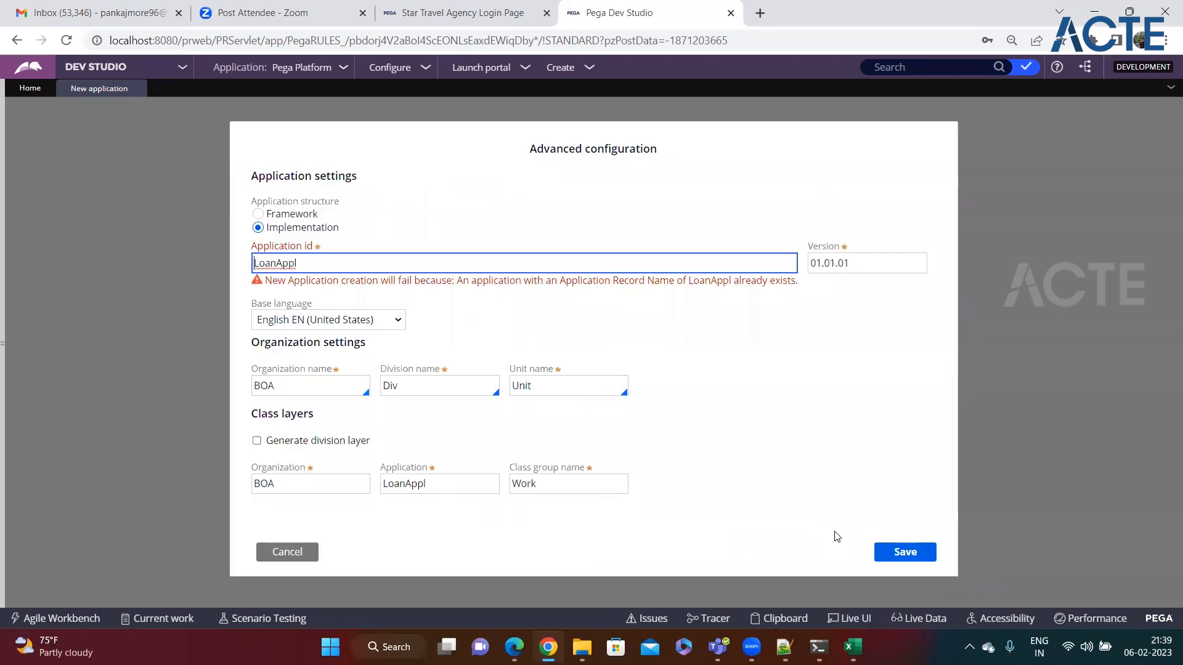
{"action": "left_click", "coordinate": [301, 261]}
{"action": "type", "text": "1"}
{"action": "key", "text": "Tab"}
{"action": "left_click", "coordinate": [450, 271]}
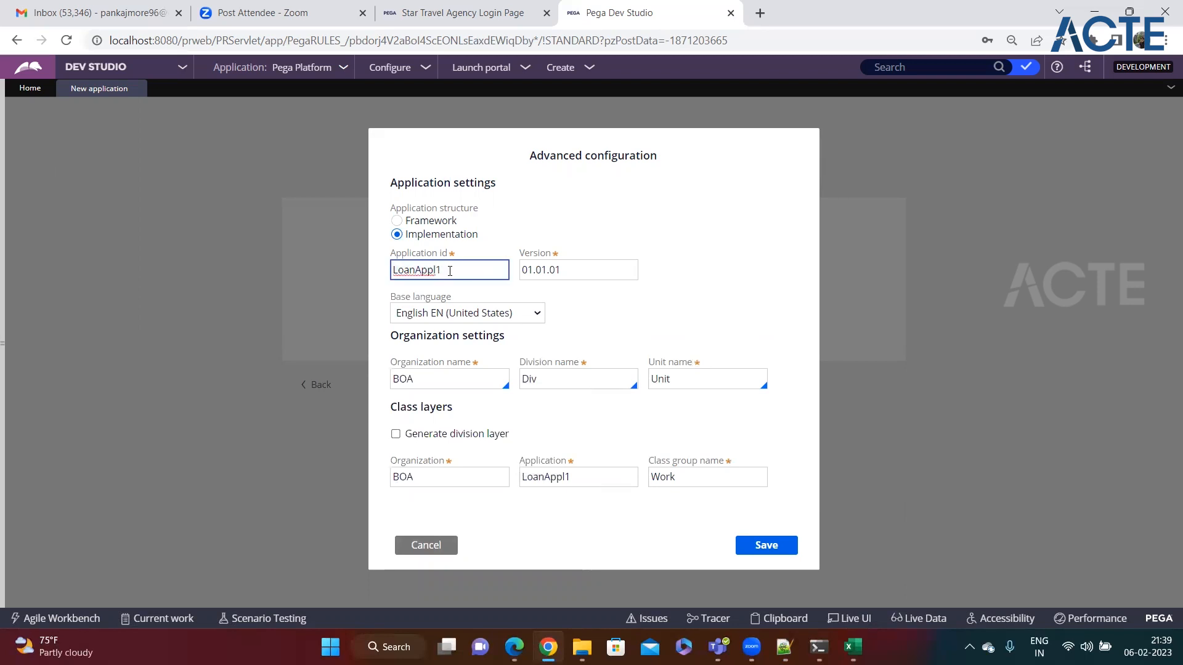
{"action": "double_click", "coordinate": [420, 270]}
{"action": "left_click", "coordinate": [462, 274]}
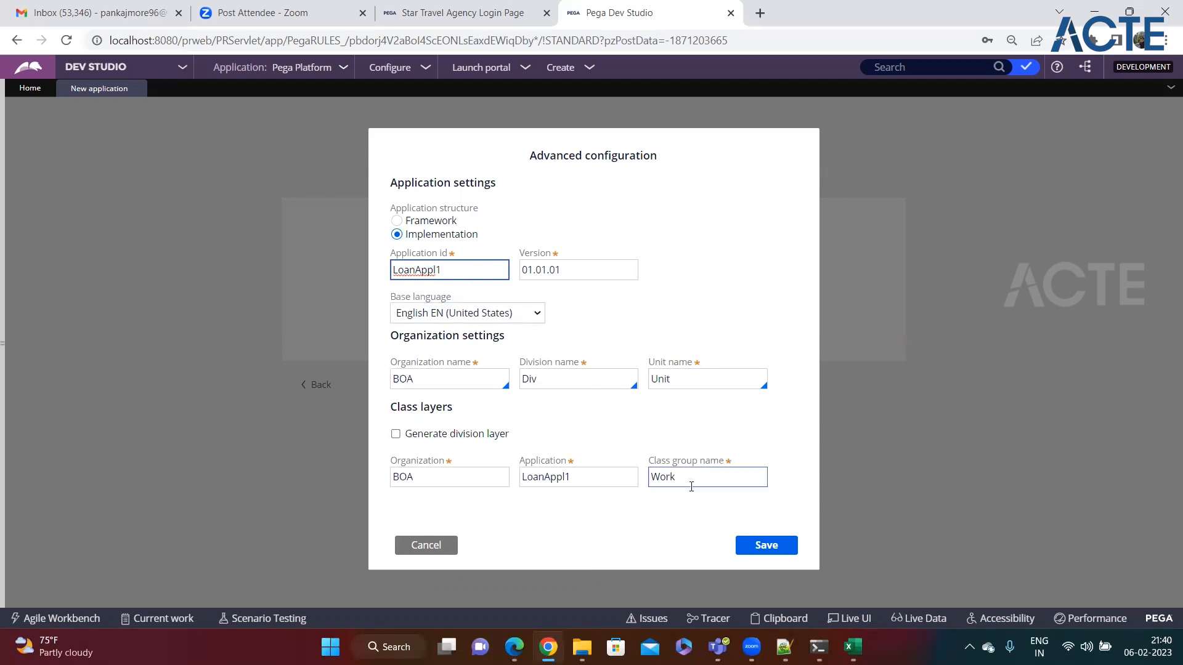
{"action": "left_click", "coordinate": [761, 546]}
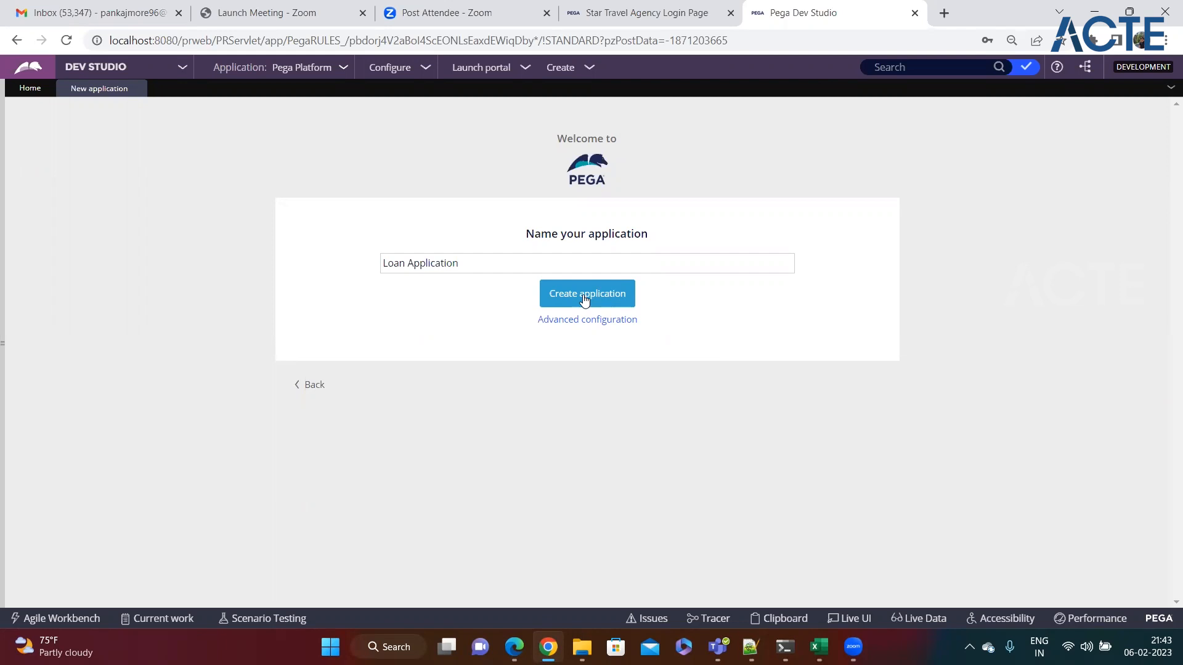
Step: Create the Loan Application app, confirm the success message, and return to the Notepad++ notes
{"action": "left_click", "coordinate": [458, 265]}
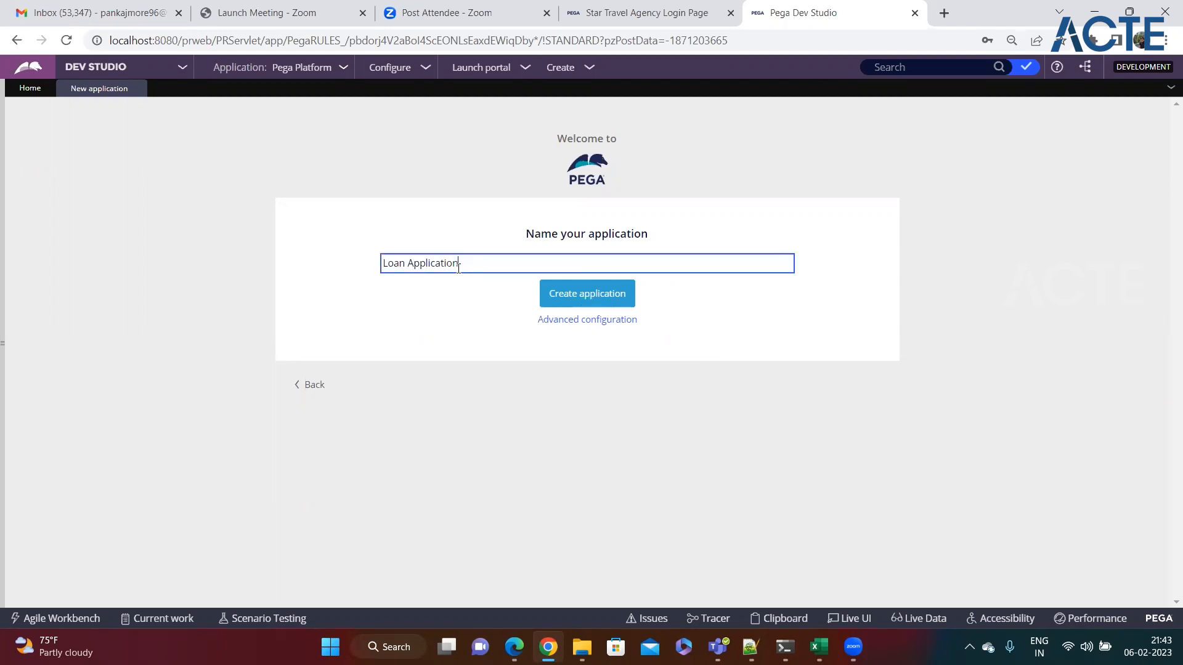
{"action": "left_click", "coordinate": [589, 300]}
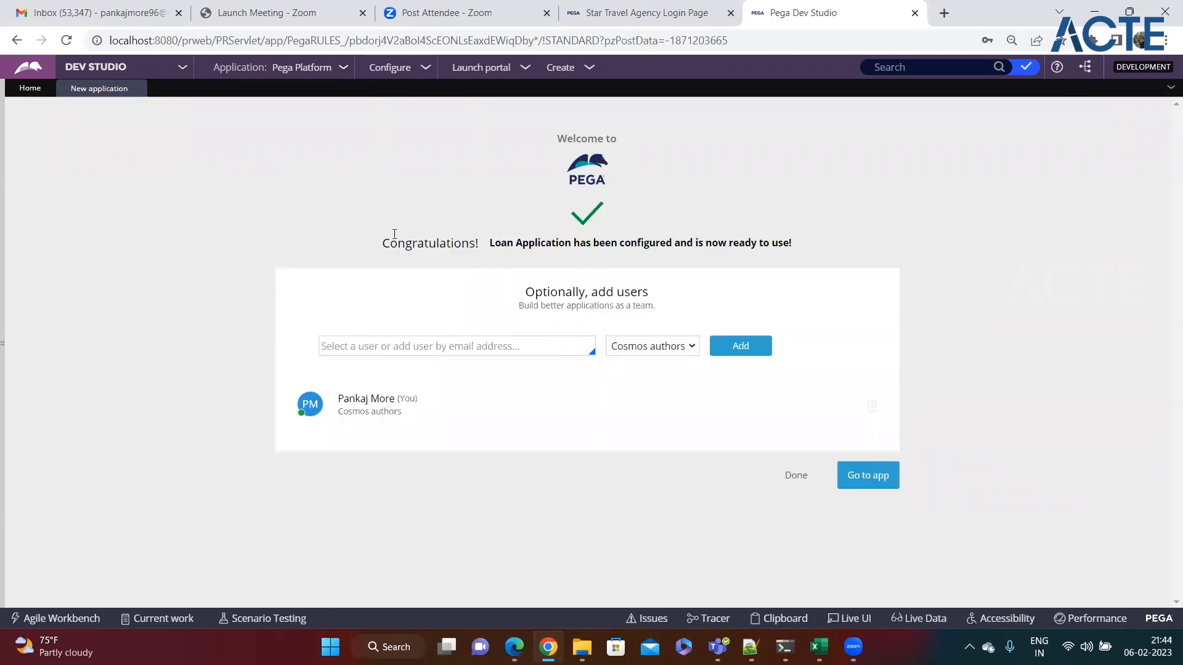
{"action": "left_click_drag", "start_coordinate": [383, 243], "coordinate": [796, 244]}
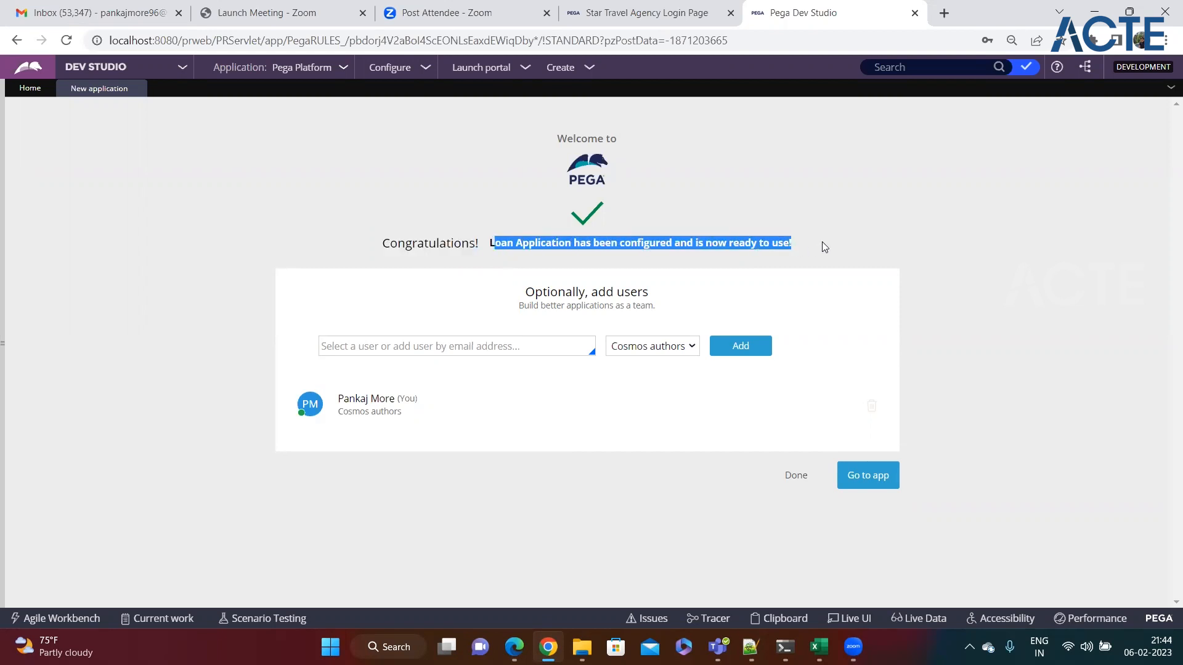
{"action": "left_click", "coordinate": [824, 246]}
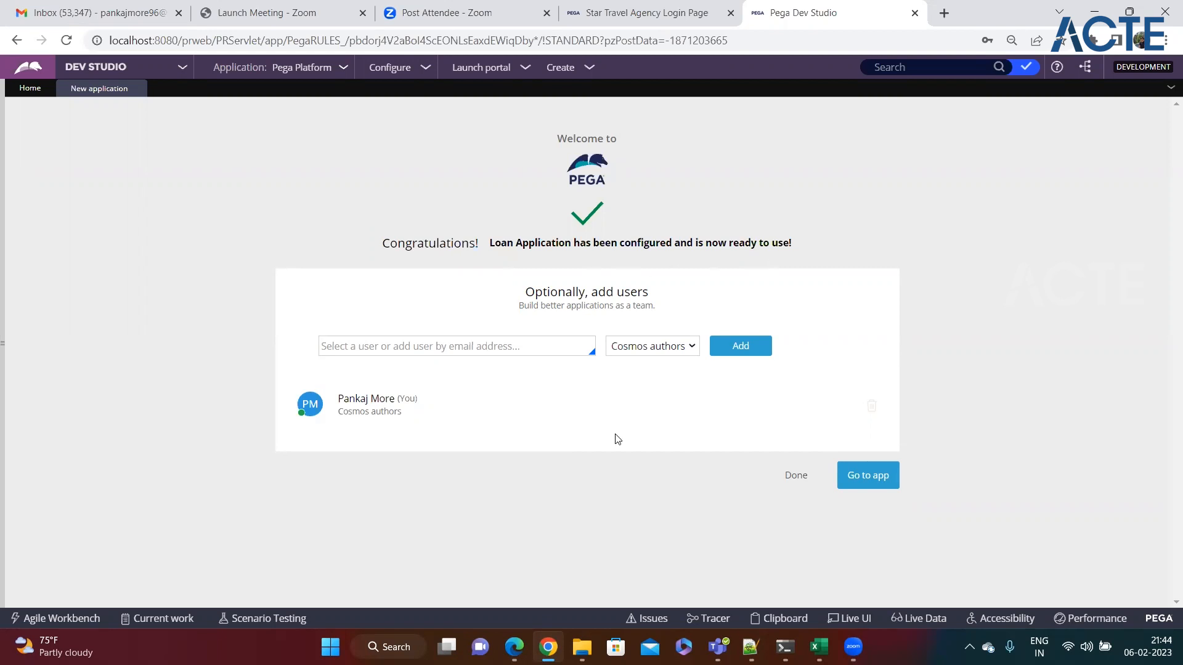
{"action": "left_click", "coordinate": [750, 646]}
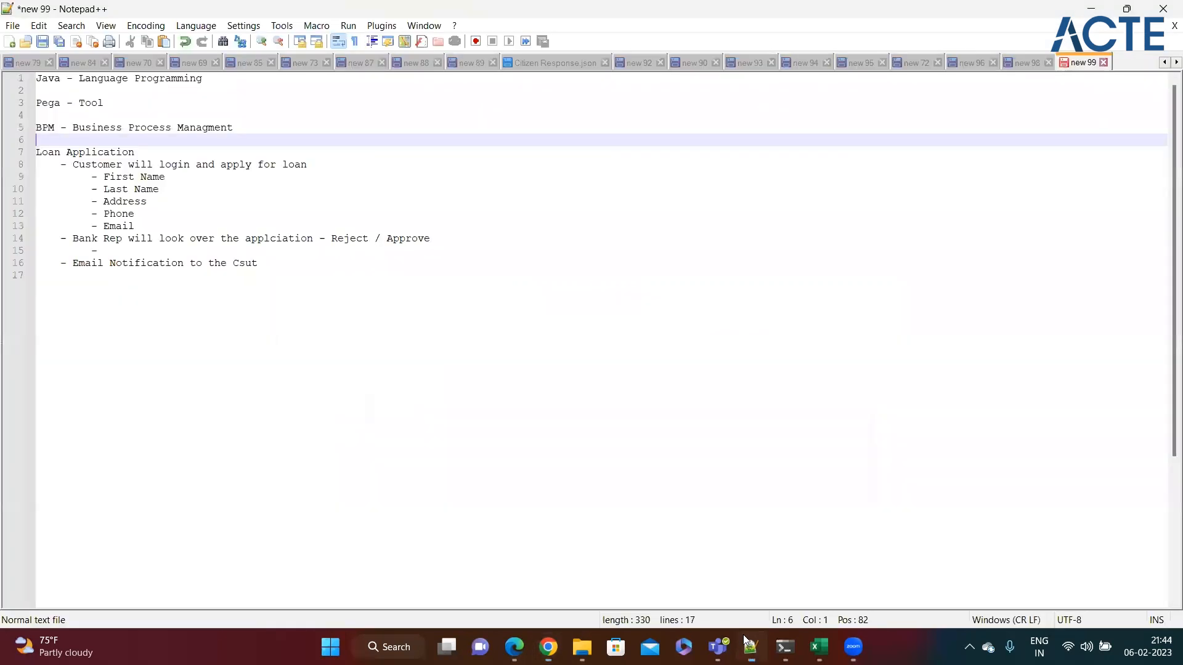
Step: Append '- it got created' to the Loan Application line in the notes, then return to Pega
{"action": "left_click", "coordinate": [154, 152]}
{"action": "type", "text": "- it got creae"}
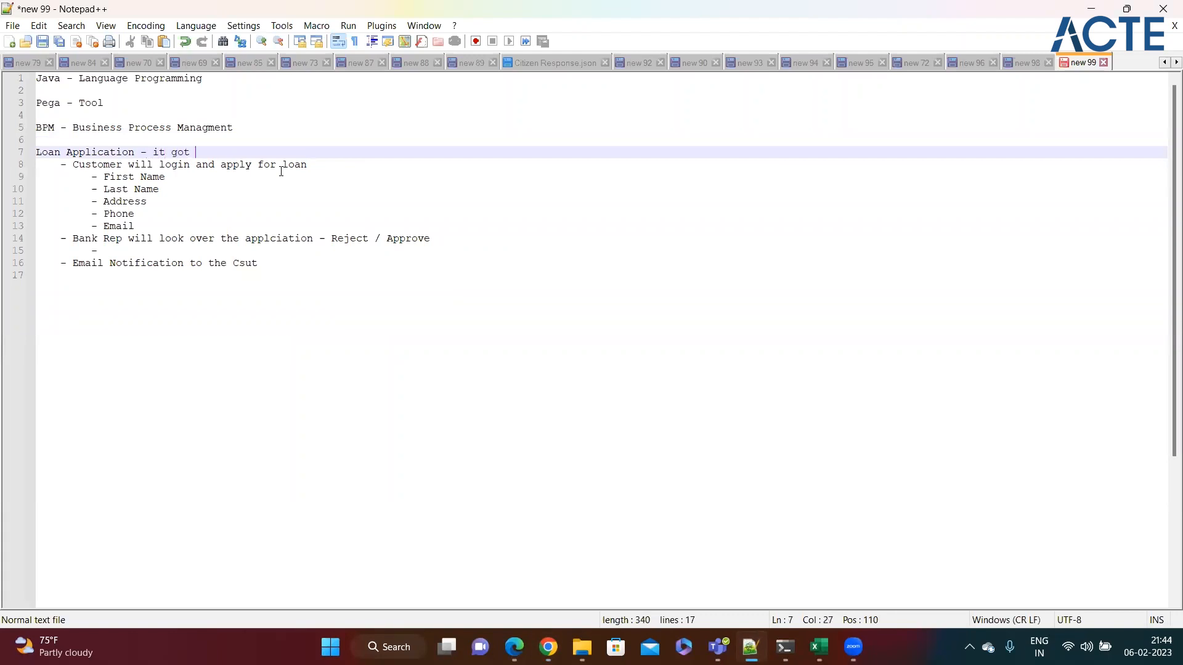
{"action": "key", "text": "BackSpace"}
{"action": "type", "text": "ted"}
{"action": "left_click_drag", "start_coordinate": [279, 269], "coordinate": [43, 165]}
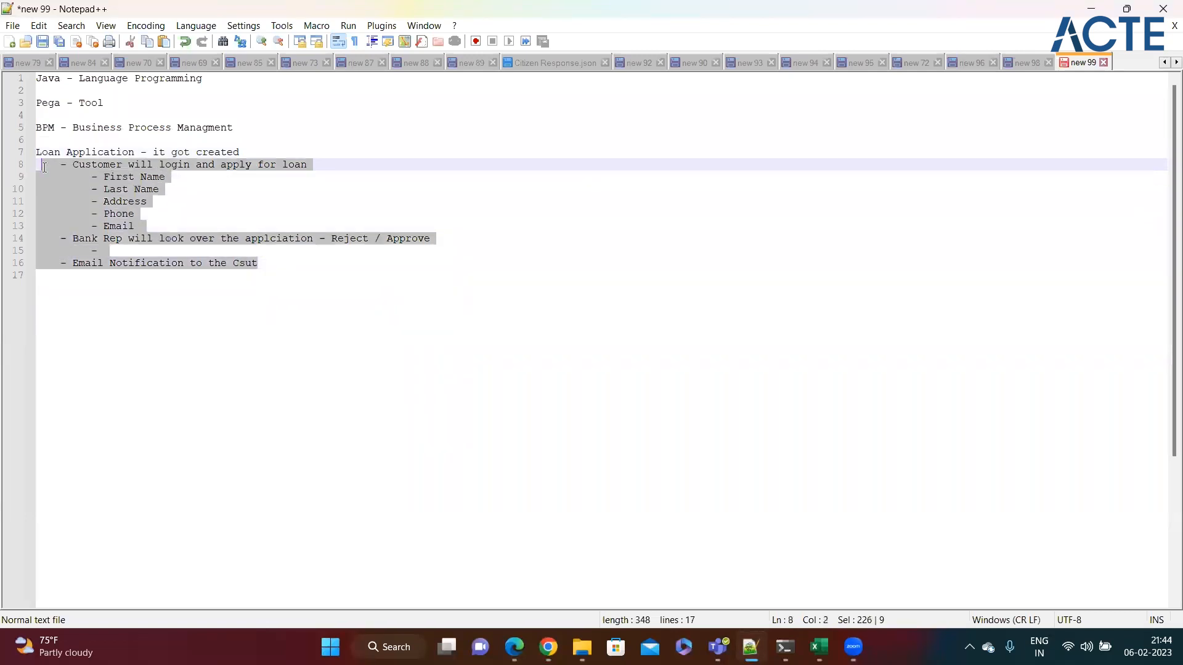
{"action": "left_click", "coordinate": [279, 261]}
{"action": "key", "text": "alt+Tab"}
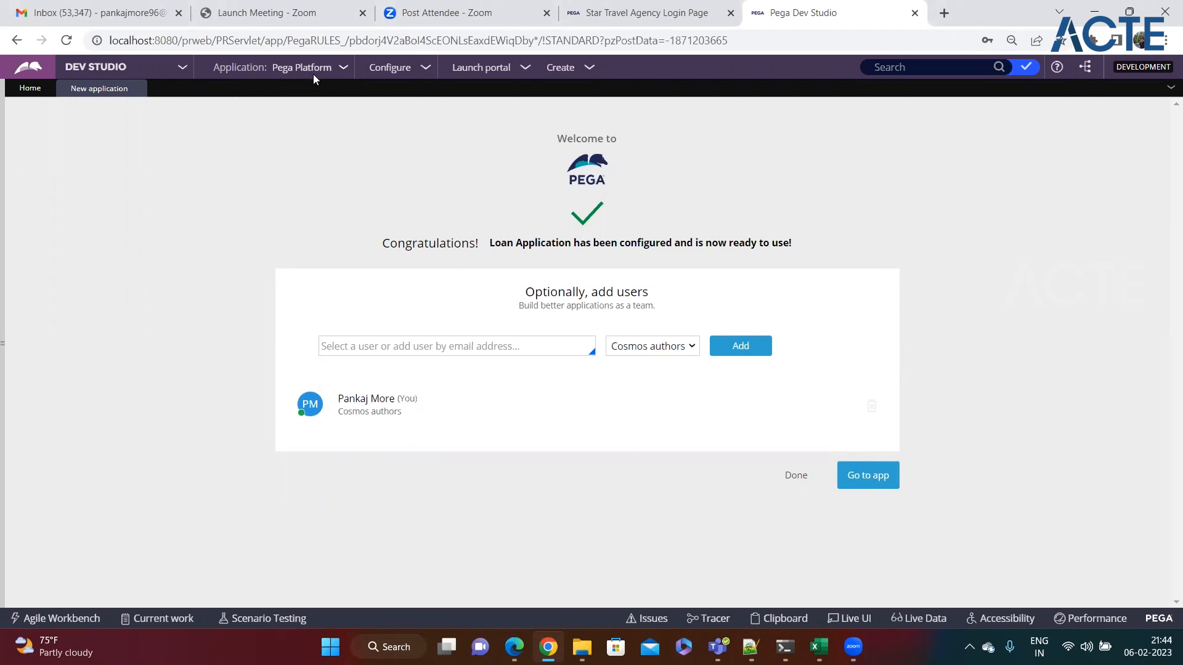
Step: Go to the new Loan Application in App Studio and open the Switch Studio list
{"action": "left_click_drag", "start_coordinate": [489, 245], "coordinate": [571, 246]}
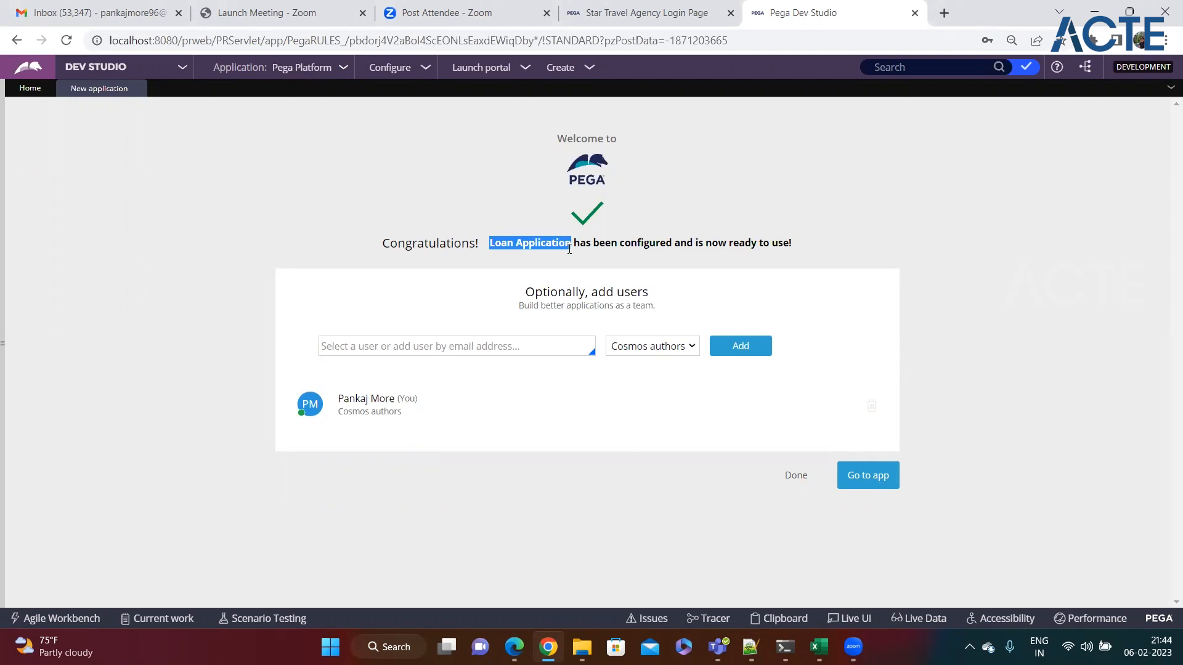
{"action": "left_click", "coordinate": [875, 482]}
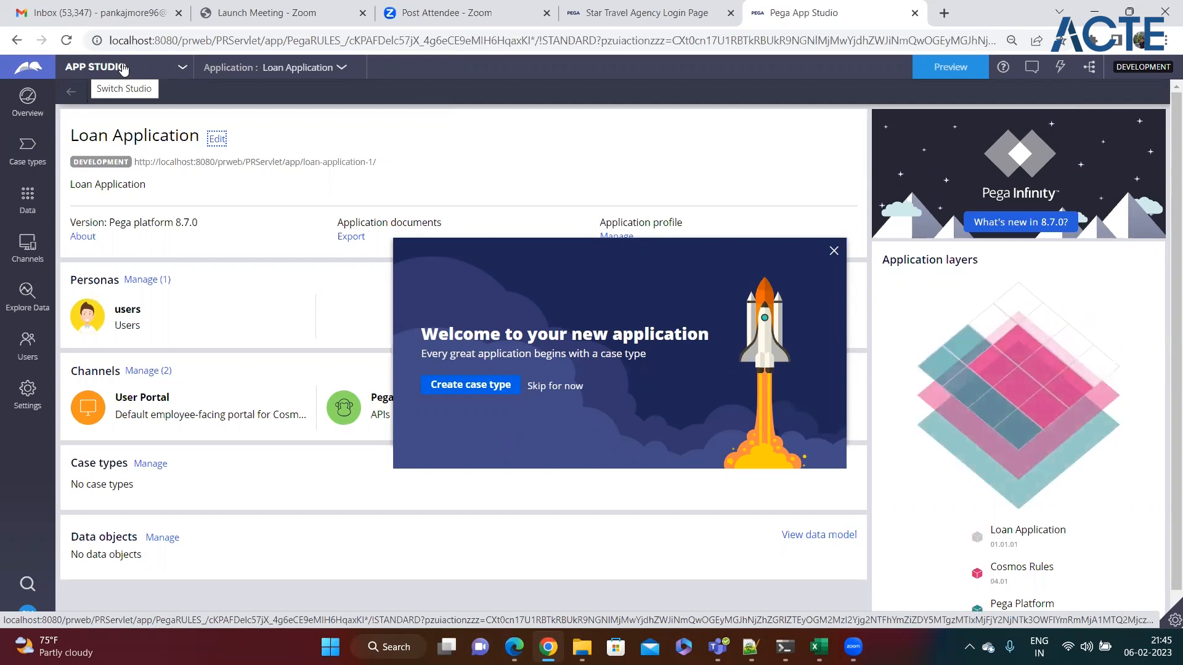
{"action": "left_click", "coordinate": [181, 69]}
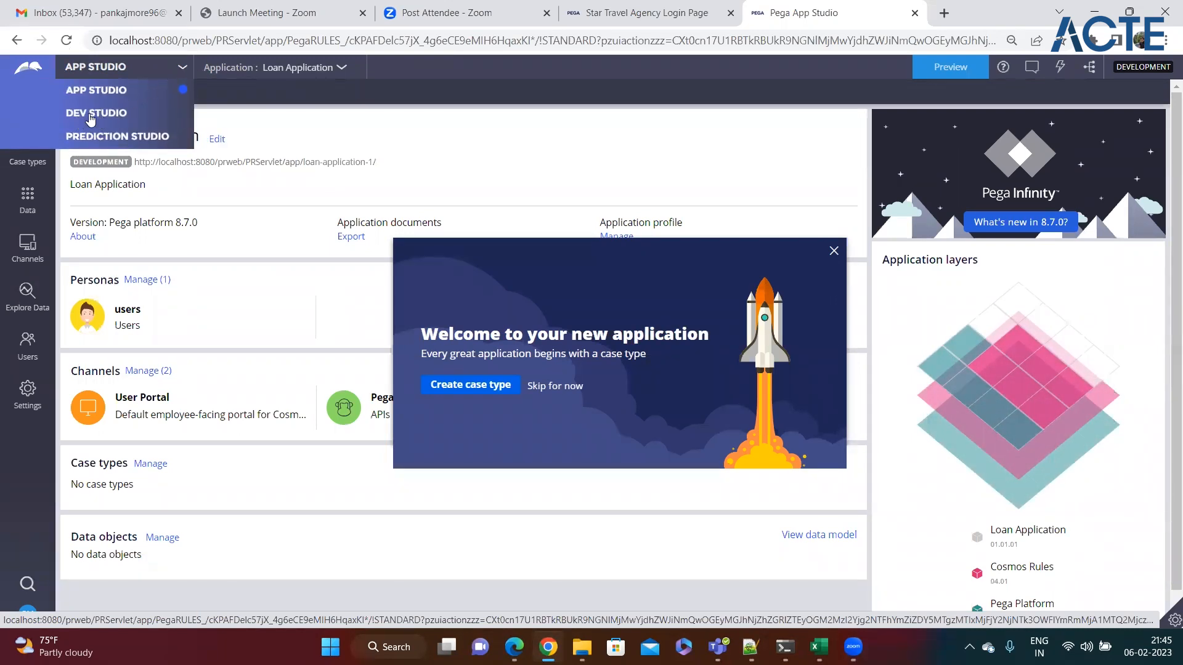
{"action": "left_click", "coordinate": [311, 86]}
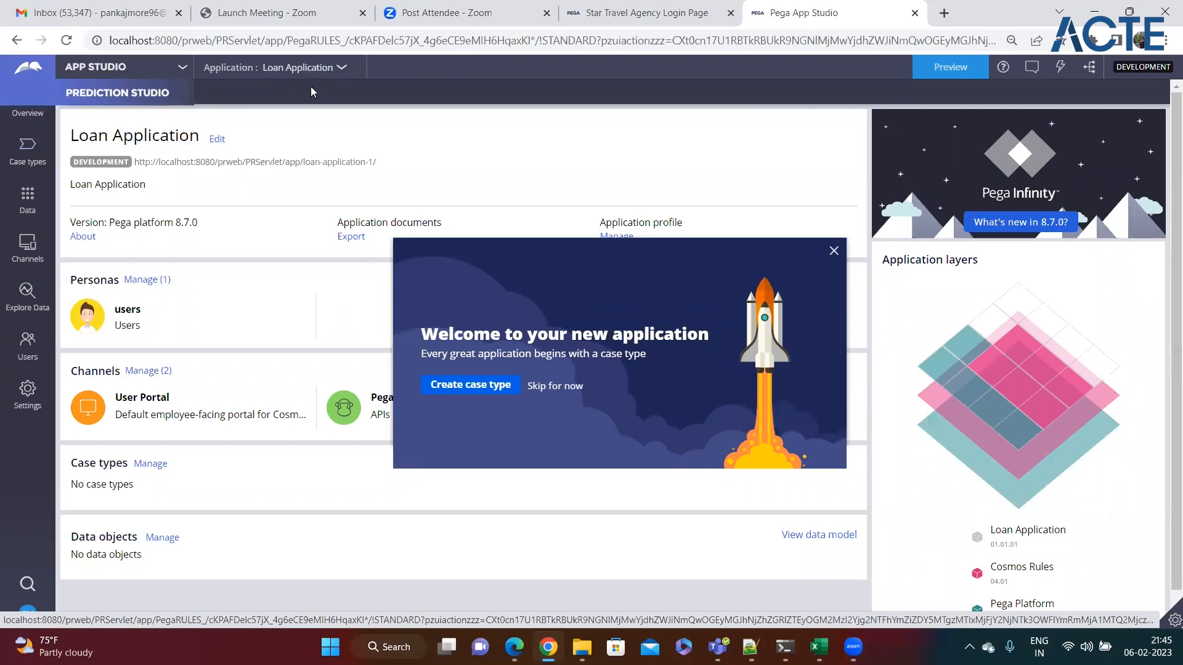
{"action": "left_click", "coordinate": [182, 67]}
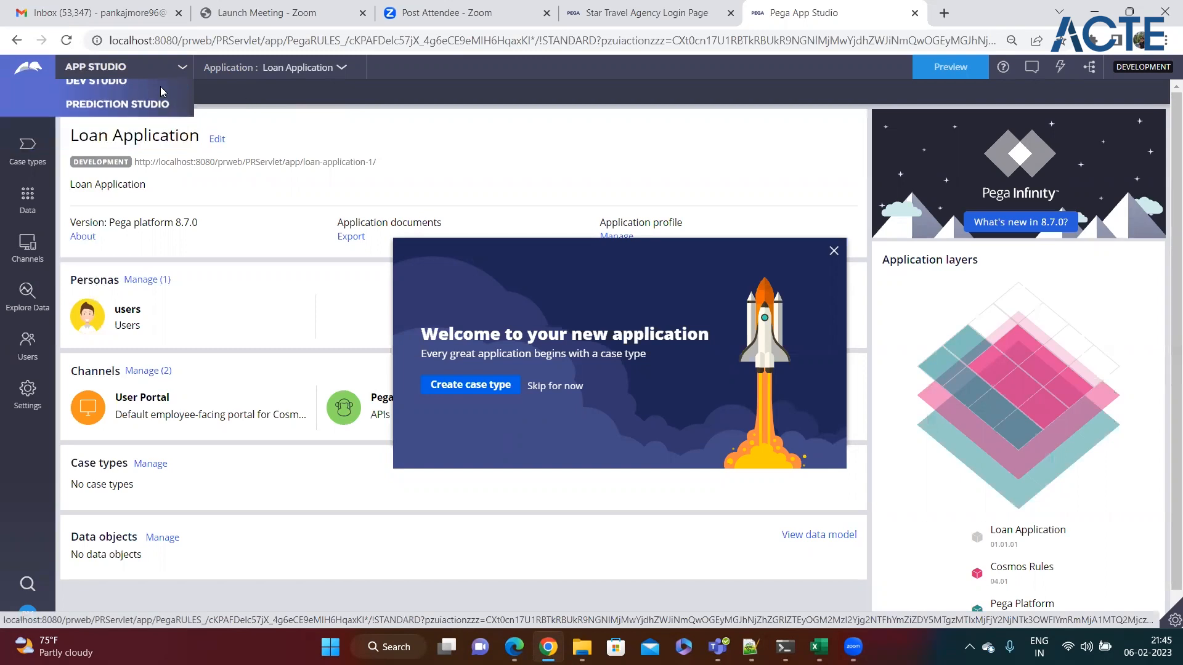
Step: Switch from App Studio to Dev Studio
{"action": "left_click", "coordinate": [99, 88]}
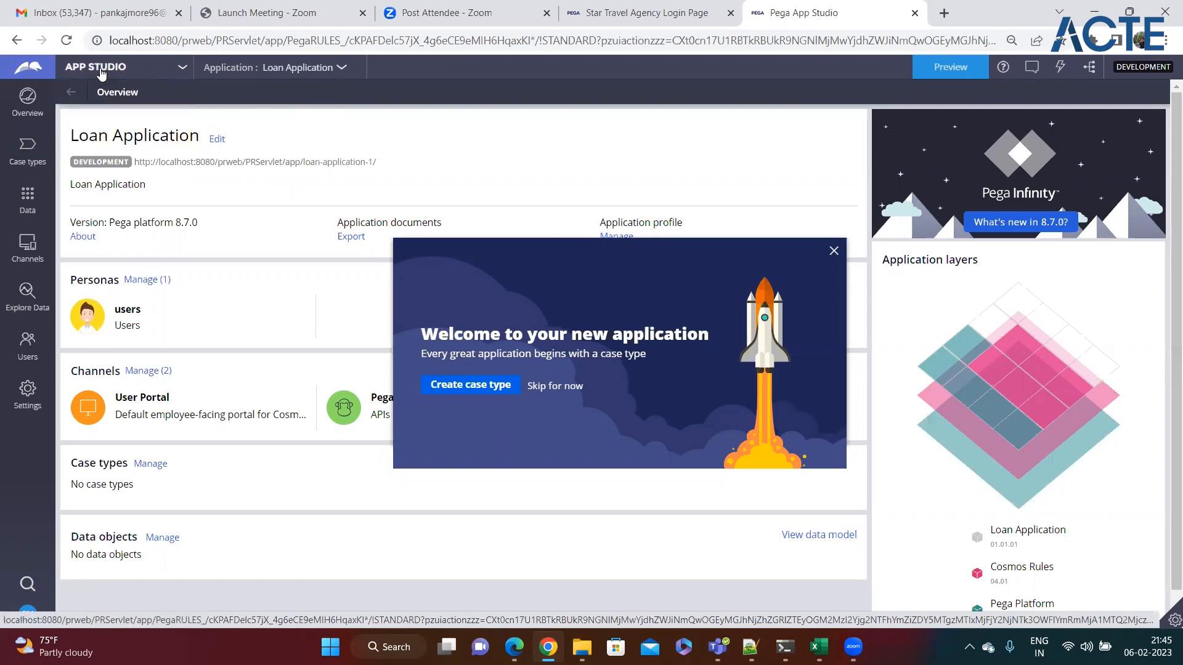
{"action": "left_click", "coordinate": [183, 68]}
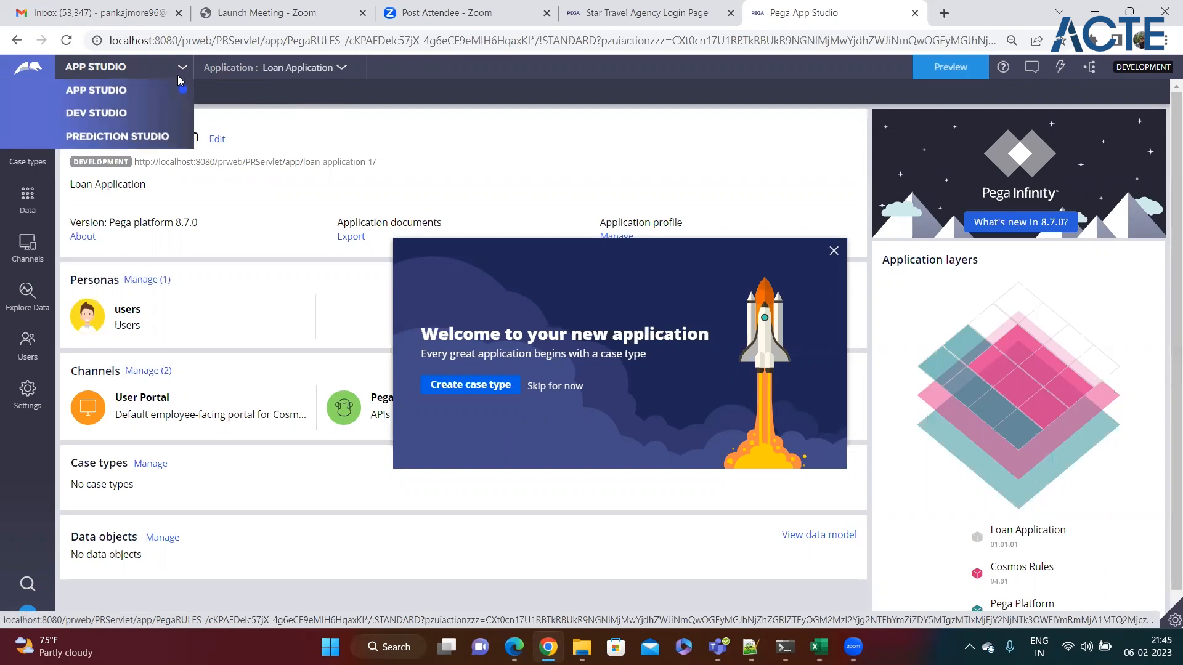
{"action": "left_click", "coordinate": [91, 114]}
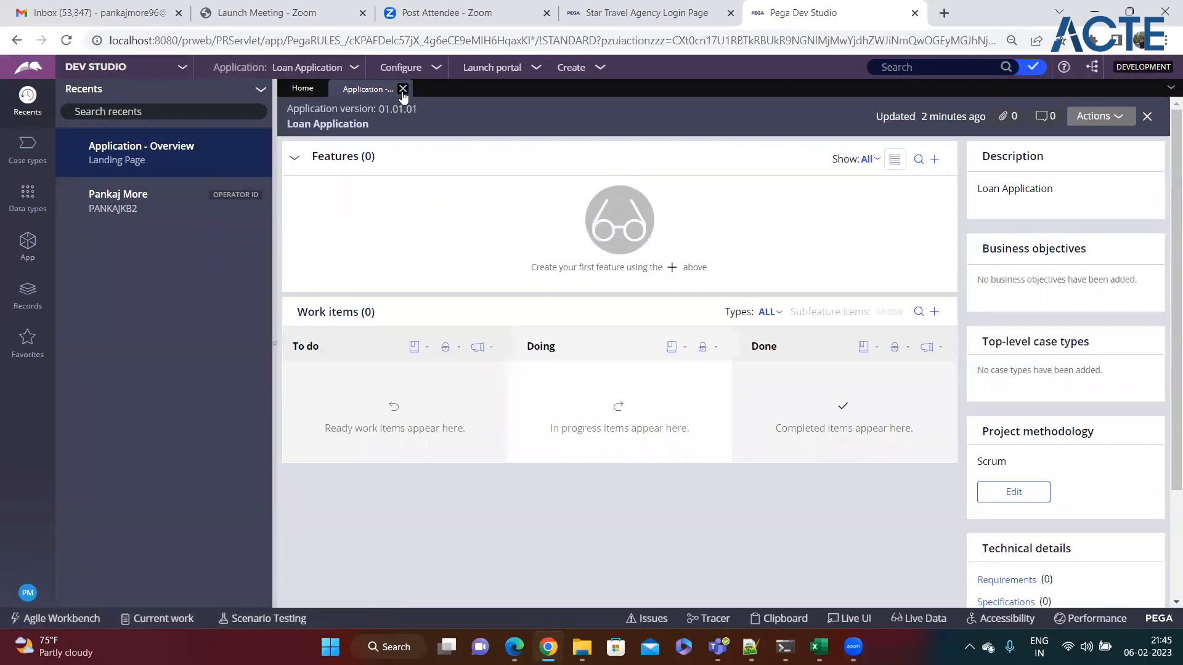
Step: Close the Application - Overview tab, view the empty Case types panel, and return to the notes
{"action": "left_click", "coordinate": [404, 89]}
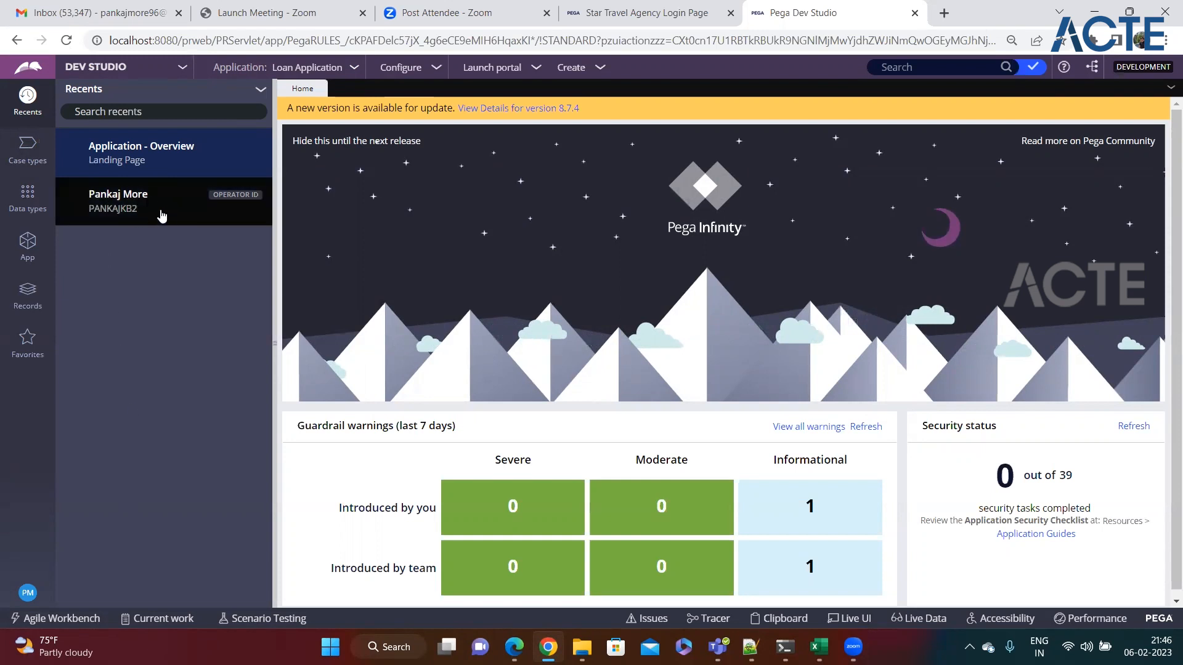
{"action": "left_click", "coordinate": [167, 166]}
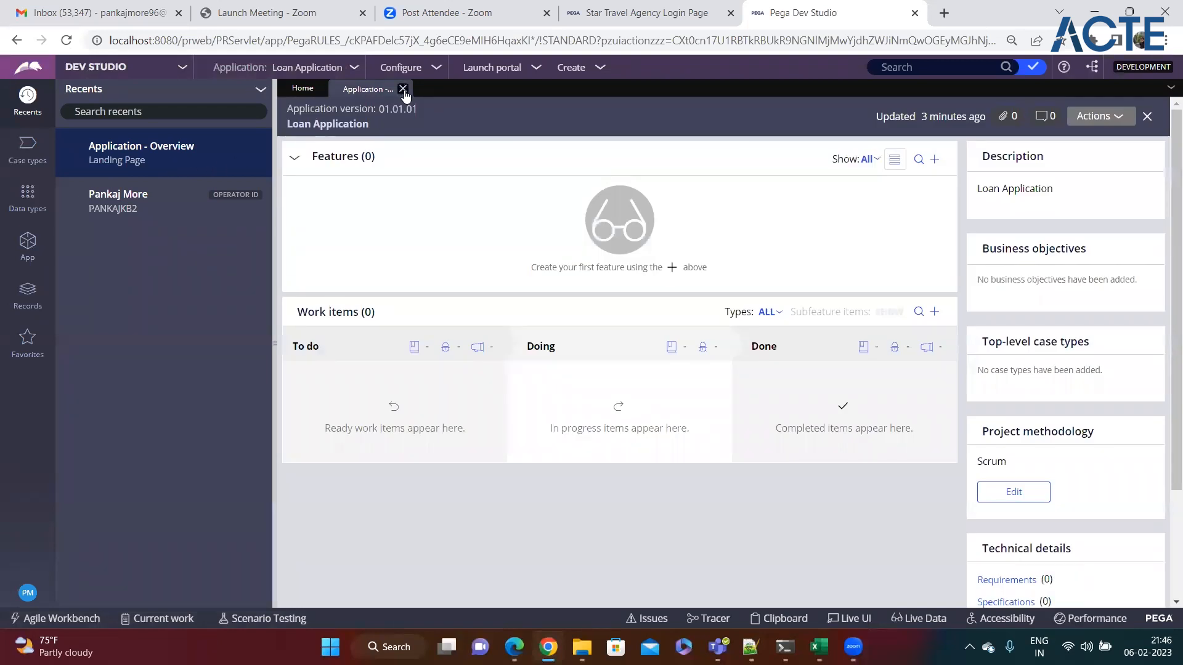
{"action": "left_click", "coordinate": [405, 88]}
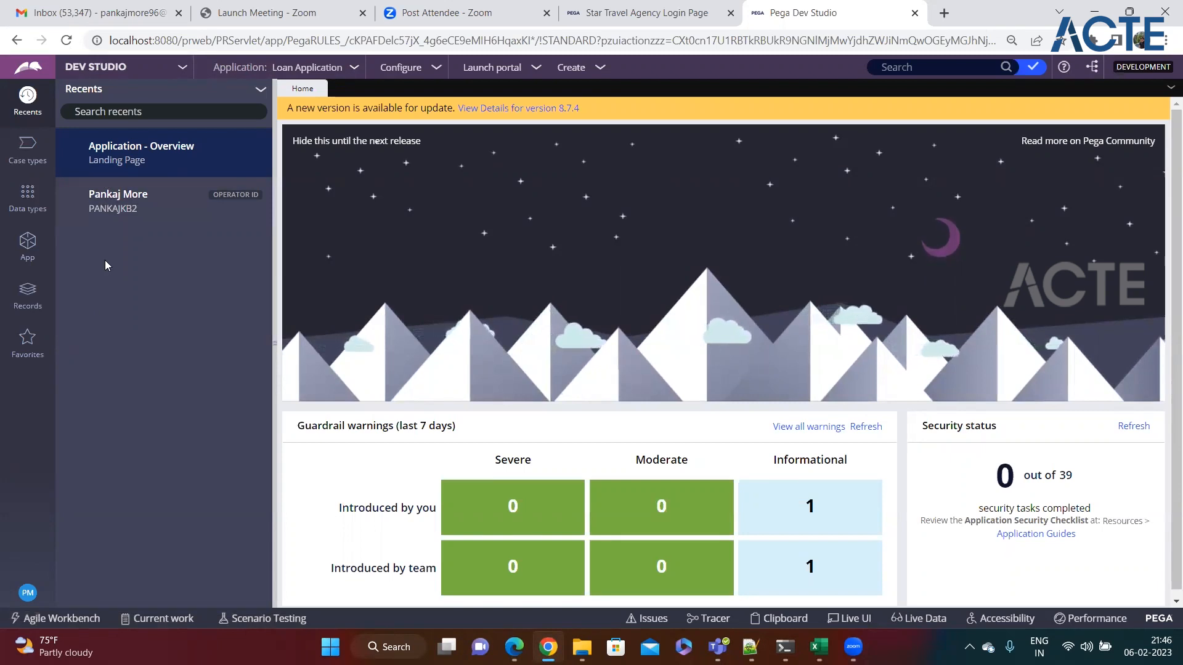
{"action": "left_click", "coordinate": [31, 161]}
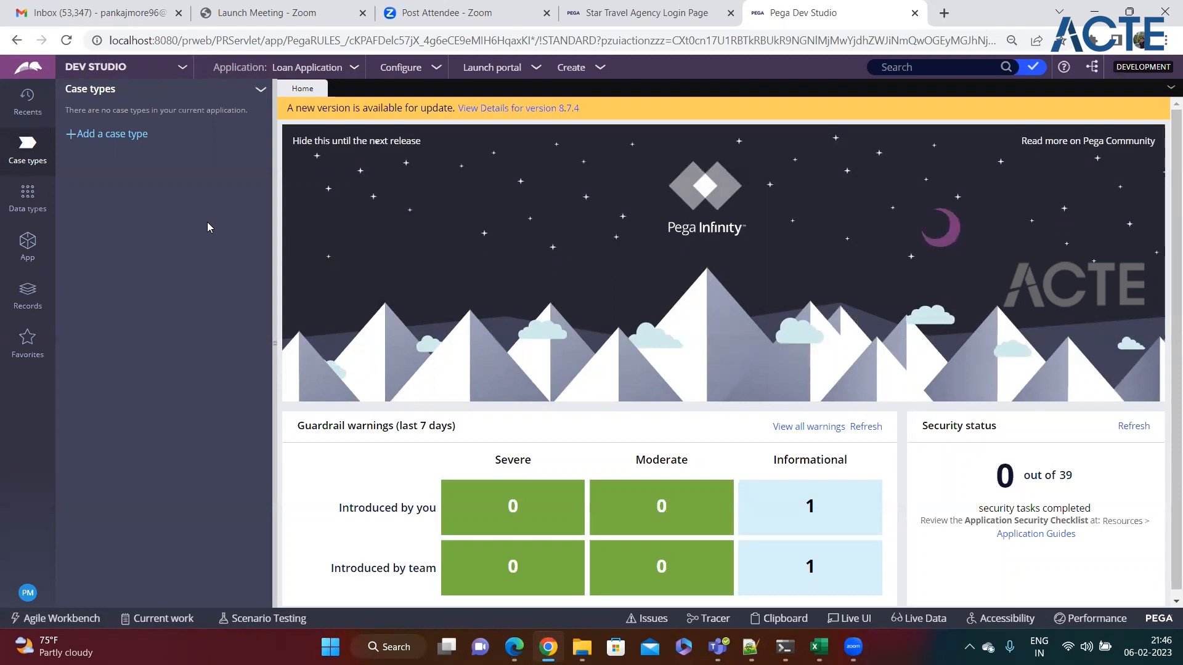
{"action": "left_click", "coordinate": [749, 647]}
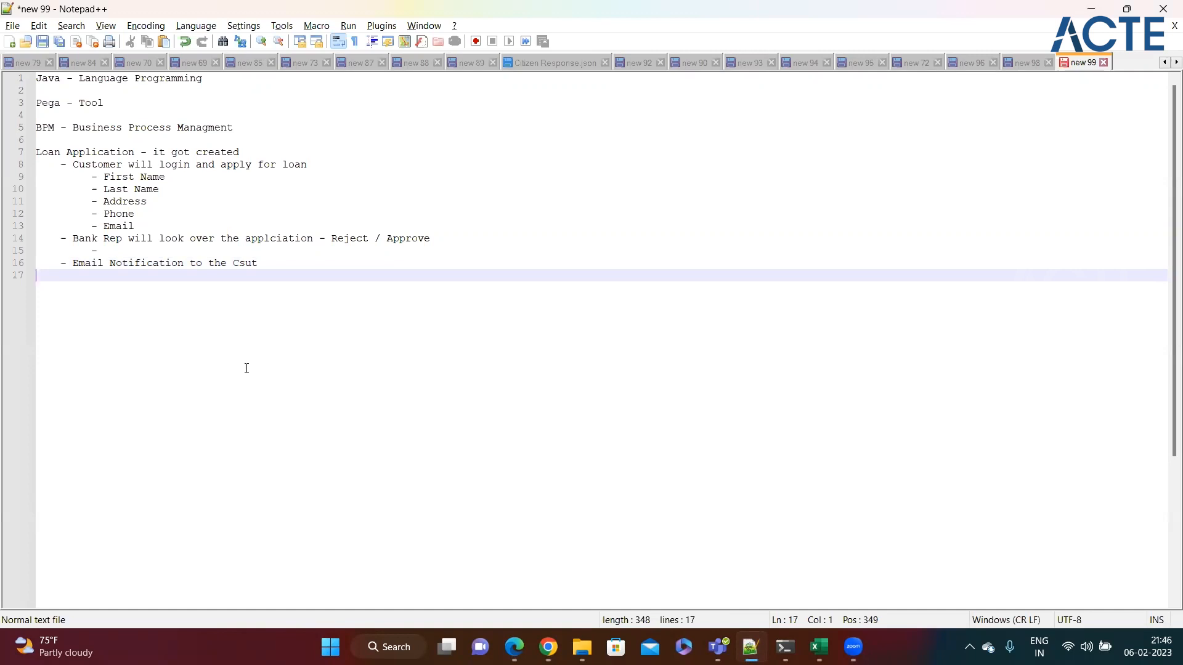
Step: Review the loan process steps on lines 8–16 of the notes, then return to Pega Dev Studio
{"action": "key", "text": "alt+Tab"}
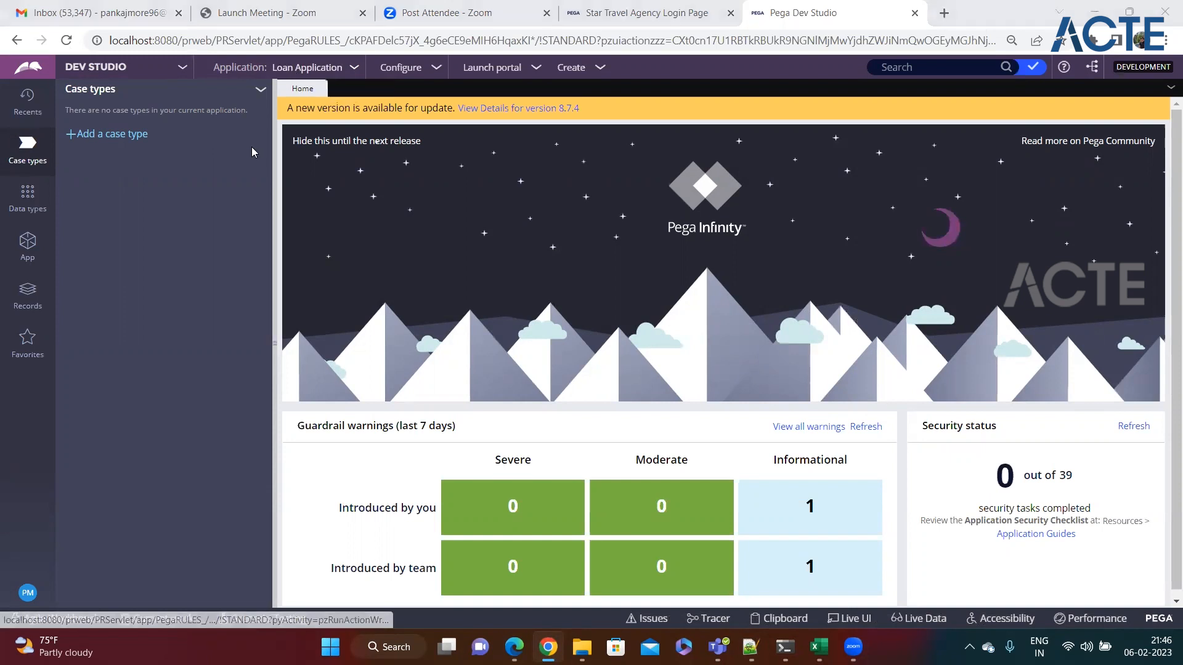
{"action": "key", "text": "alt+Tab"}
{"action": "left_click_drag", "start_coordinate": [265, 270], "coordinate": [42, 167]}
{"action": "left_click", "coordinate": [303, 271]}
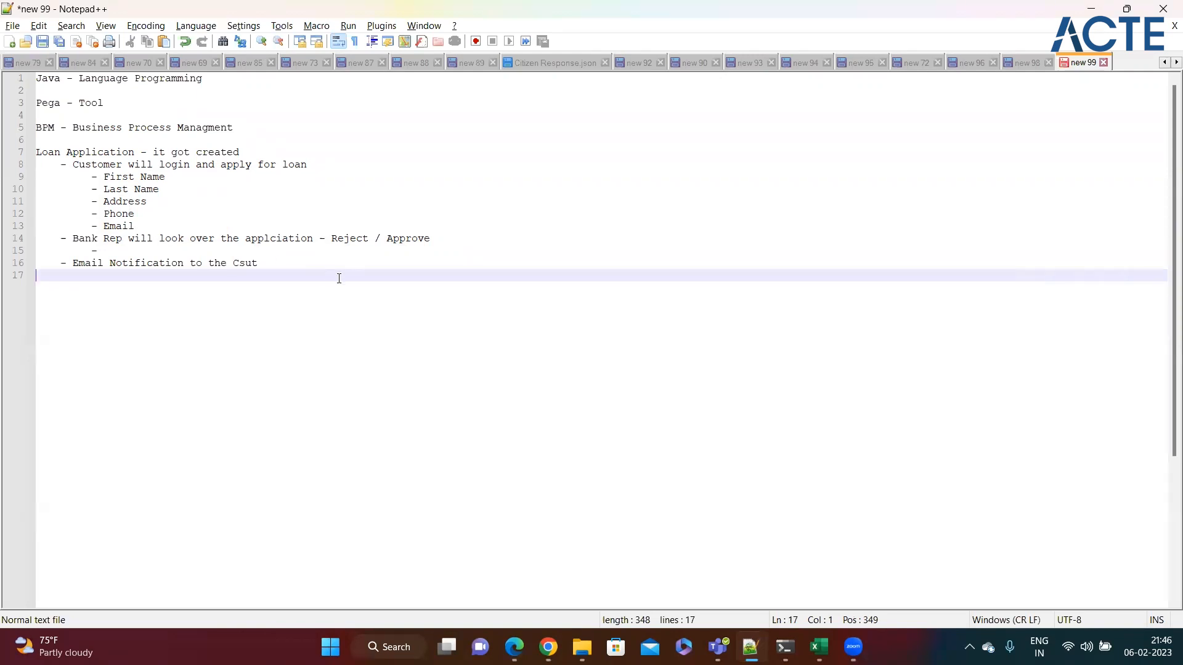
{"action": "left_click", "coordinate": [308, 266]}
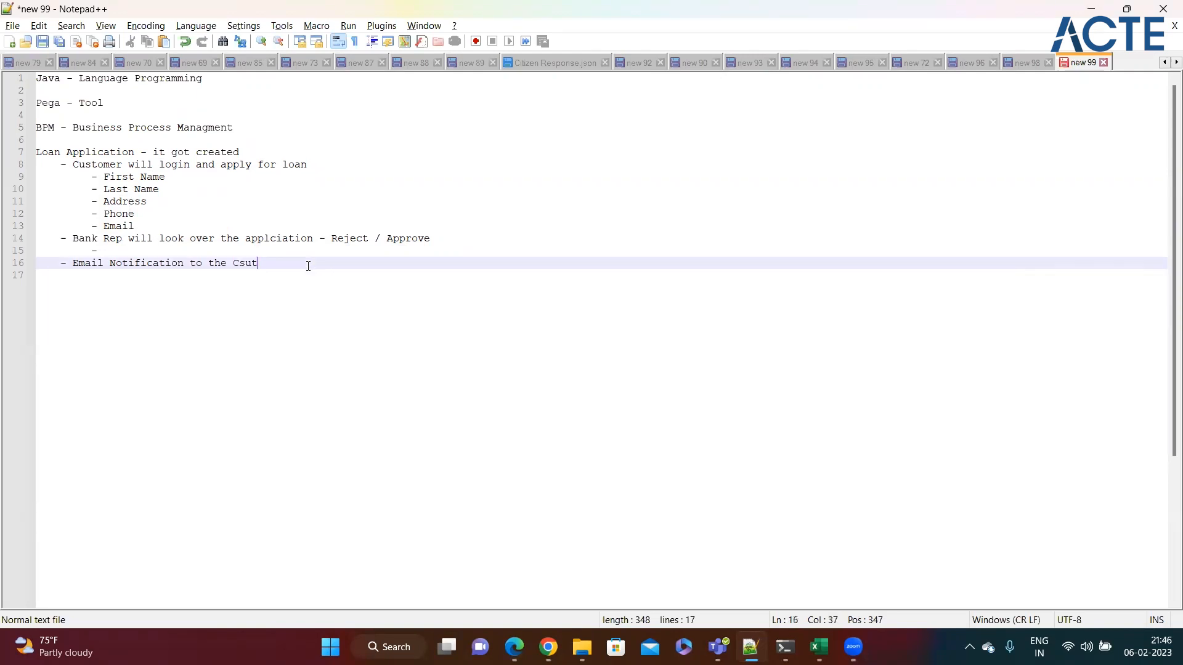
{"action": "key", "text": "alt+Tab"}
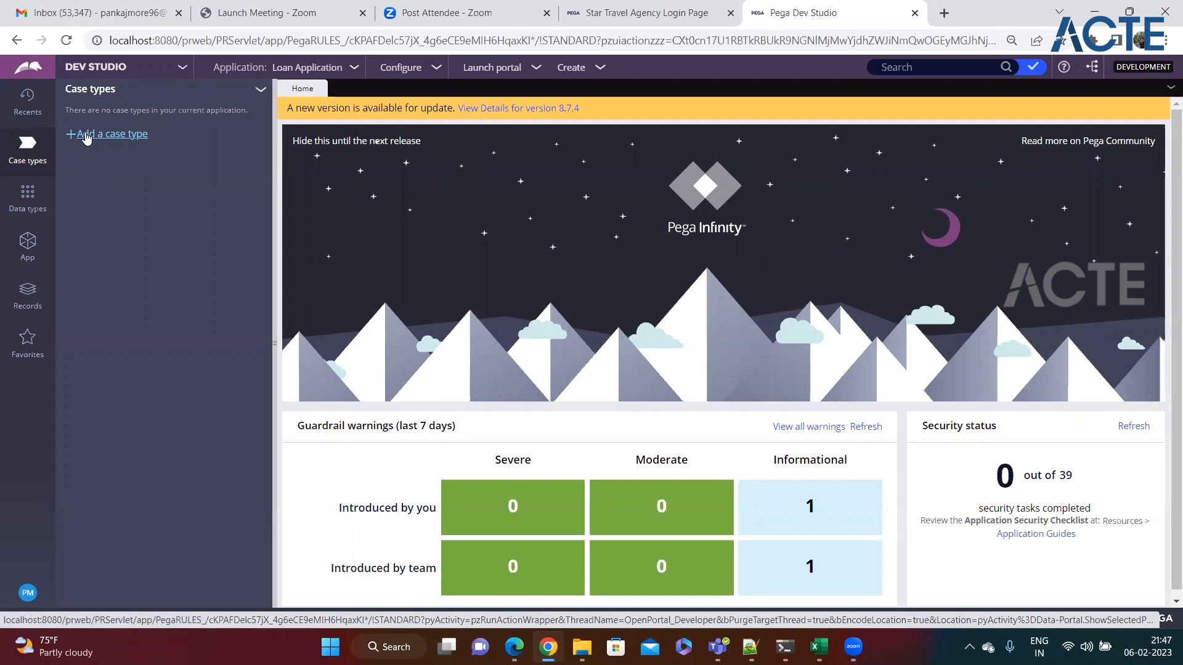
Step: Add a new case type named 'Loan Process' and submit it
{"action": "left_click", "coordinate": [115, 147]}
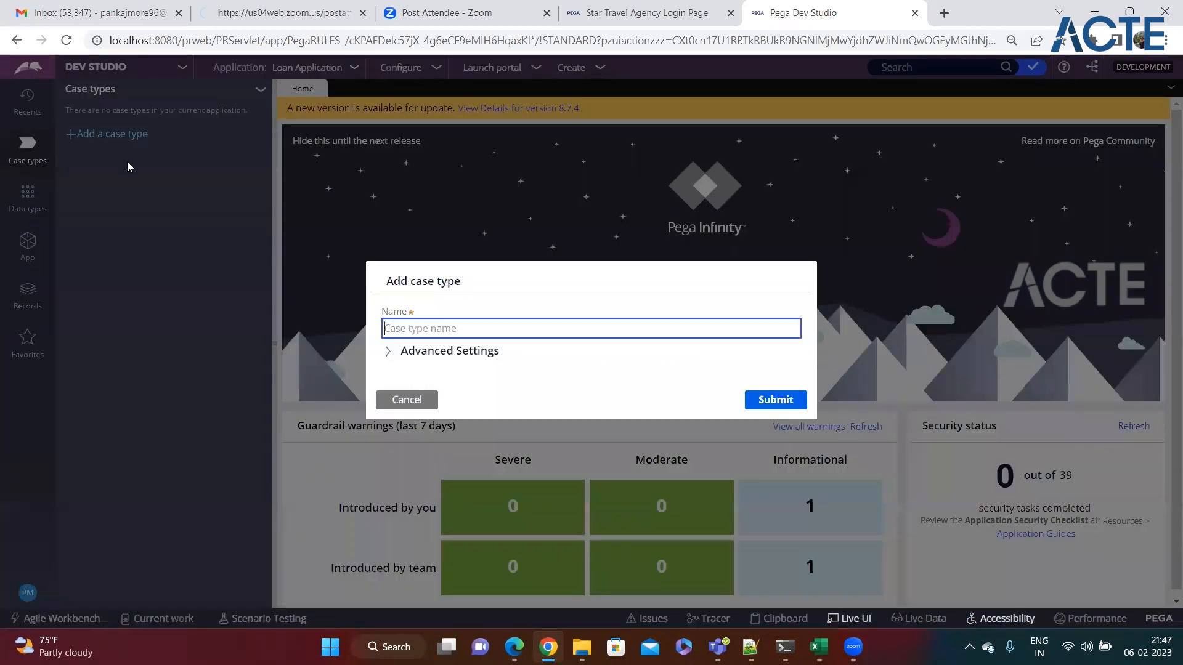
{"action": "left_click_drag", "start_coordinate": [387, 280], "coordinate": [495, 285]}
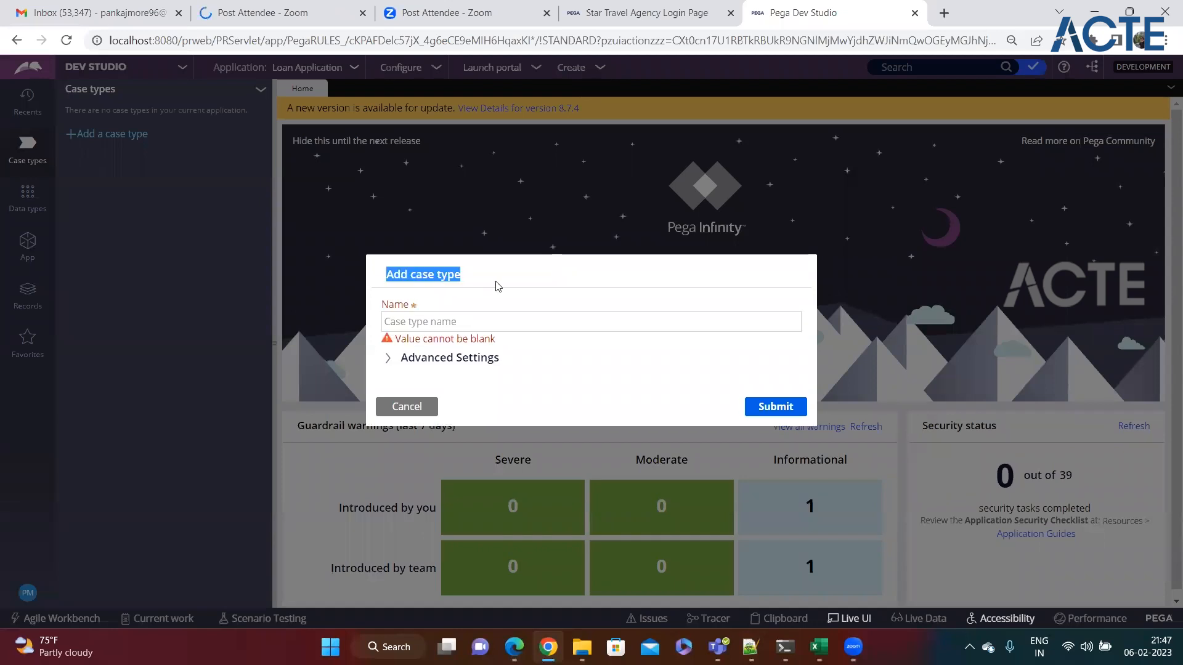
{"action": "left_click", "coordinate": [429, 318]}
{"action": "type", "text": "L"}
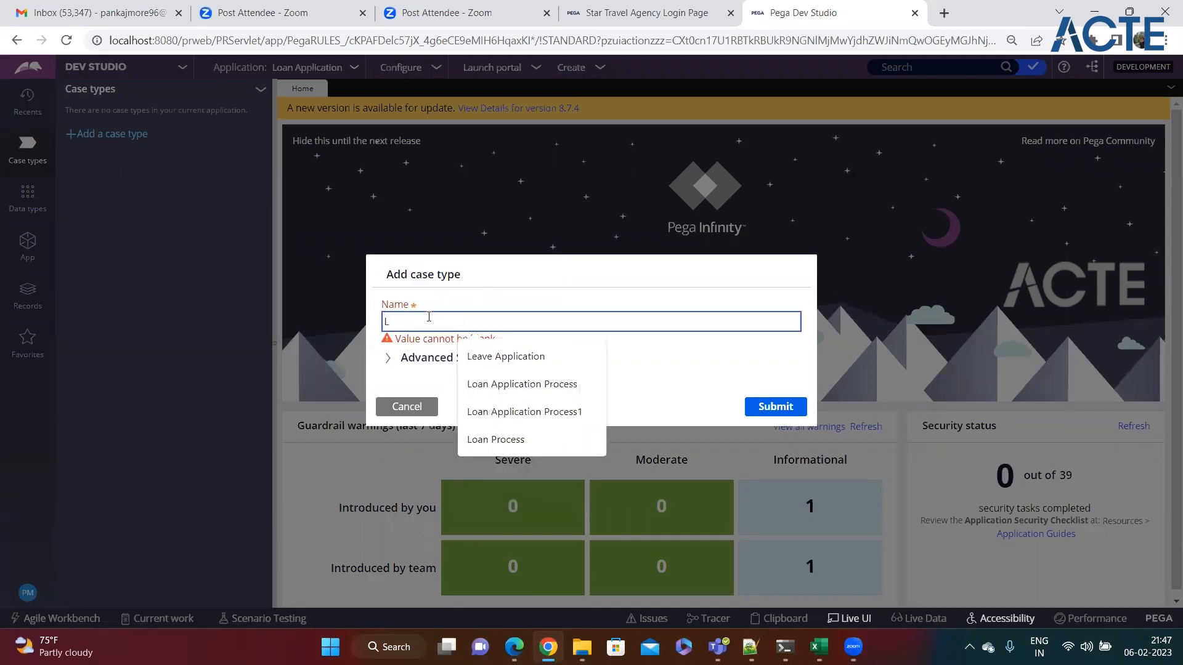
{"action": "type", "text": "oan App"}
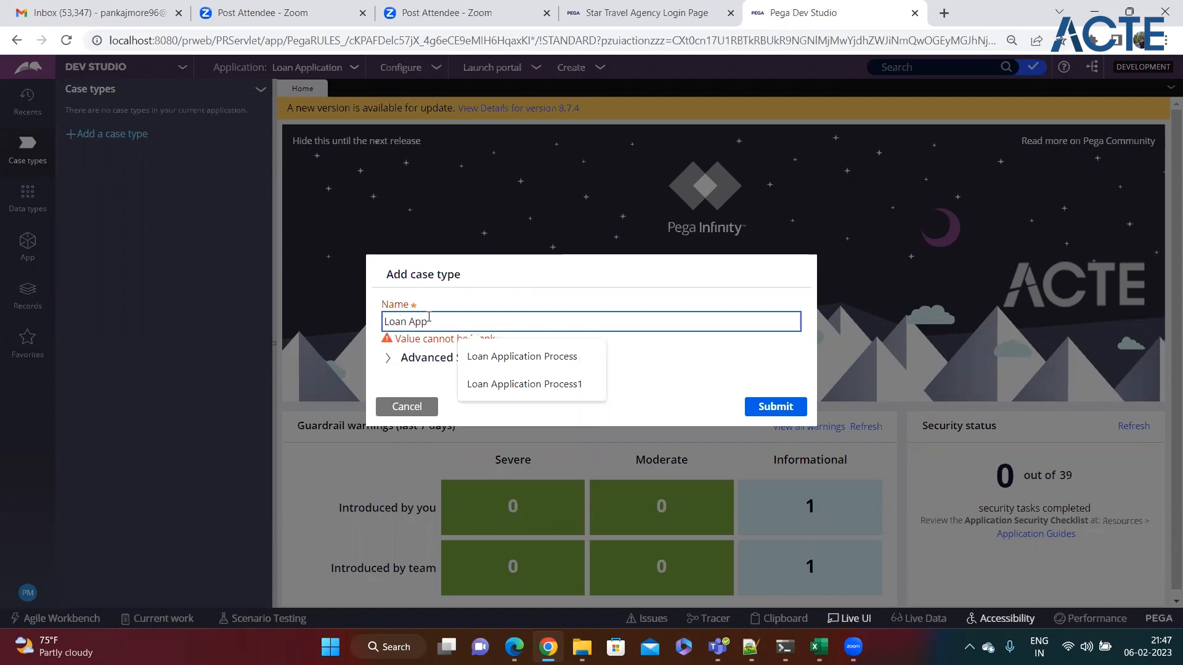
{"action": "key", "text": "BackSpace"}
{"action": "key", "text": "BackSpace"}
{"action": "key", "text": "BackSpace"}
{"action": "type", "text": "Process"}
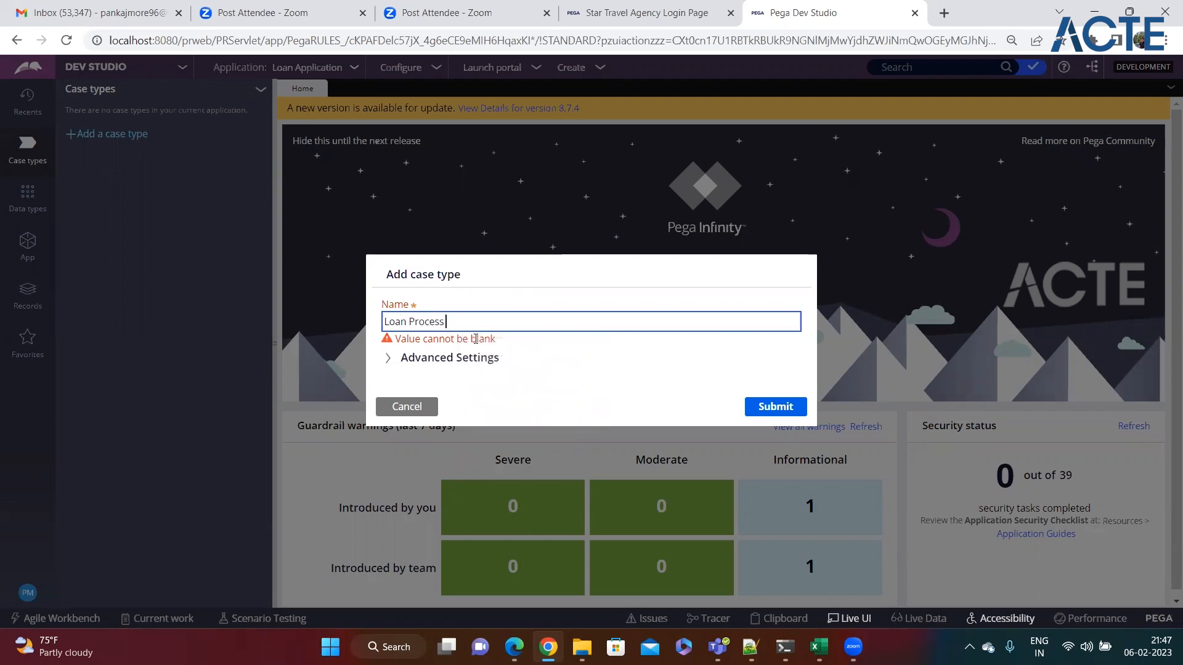
{"action": "left_click", "coordinate": [516, 358]}
{"action": "left_click", "coordinate": [492, 261]}
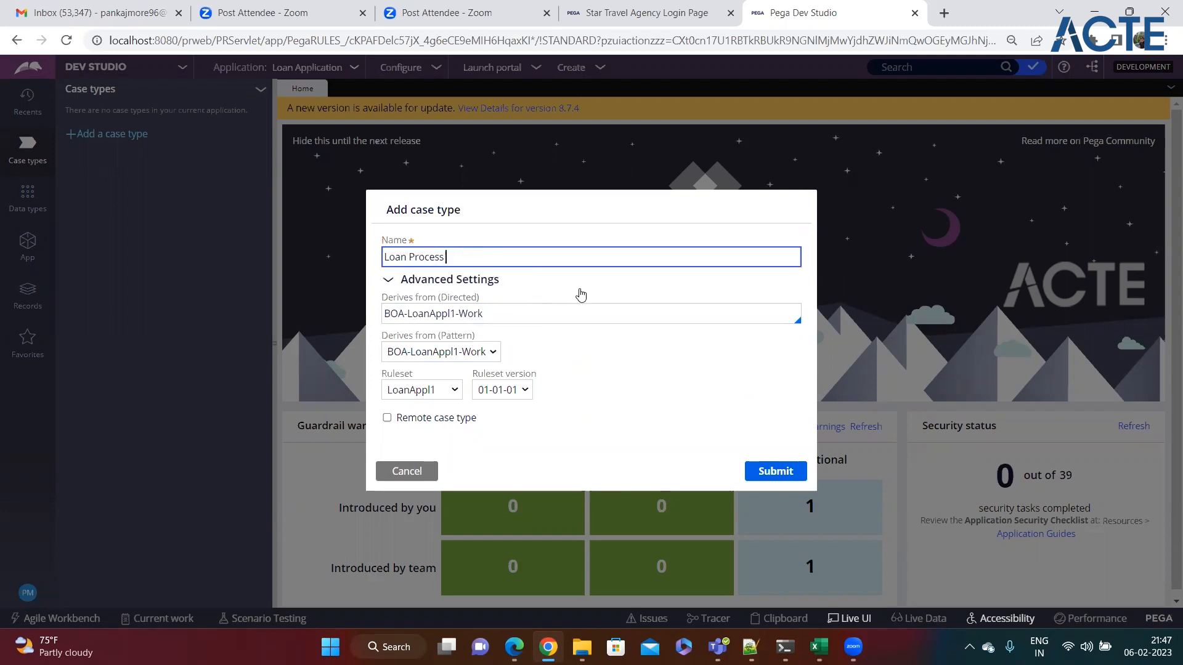
{"action": "left_click", "coordinate": [760, 472]}
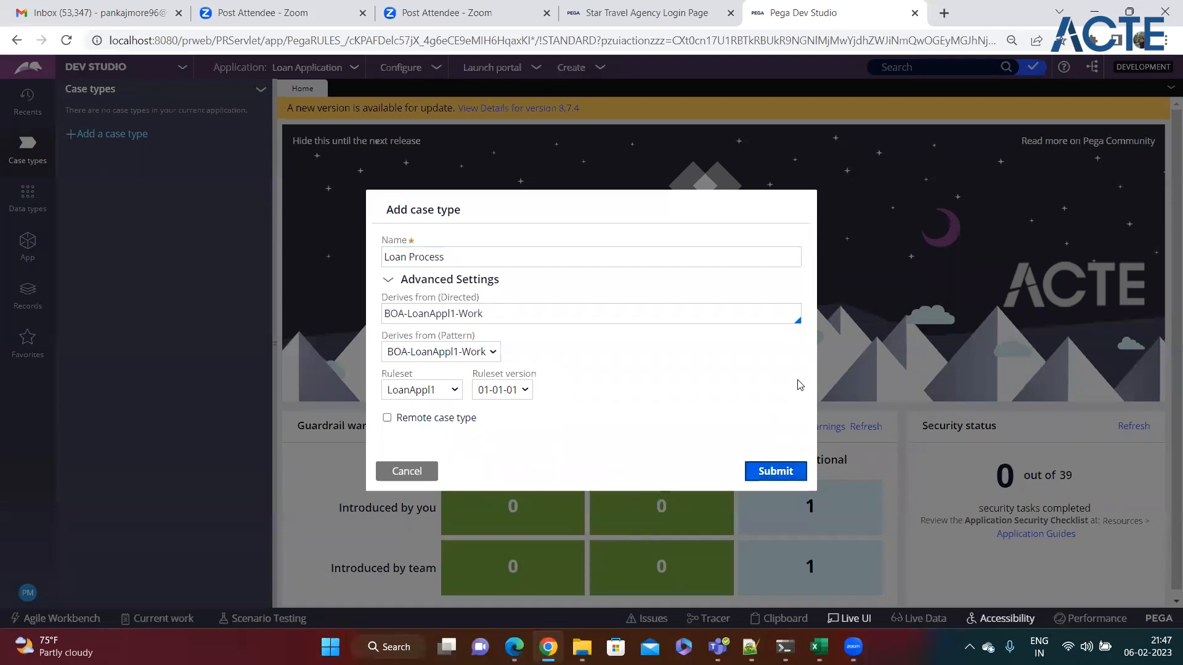
{"action": "left_click", "coordinate": [777, 466]}
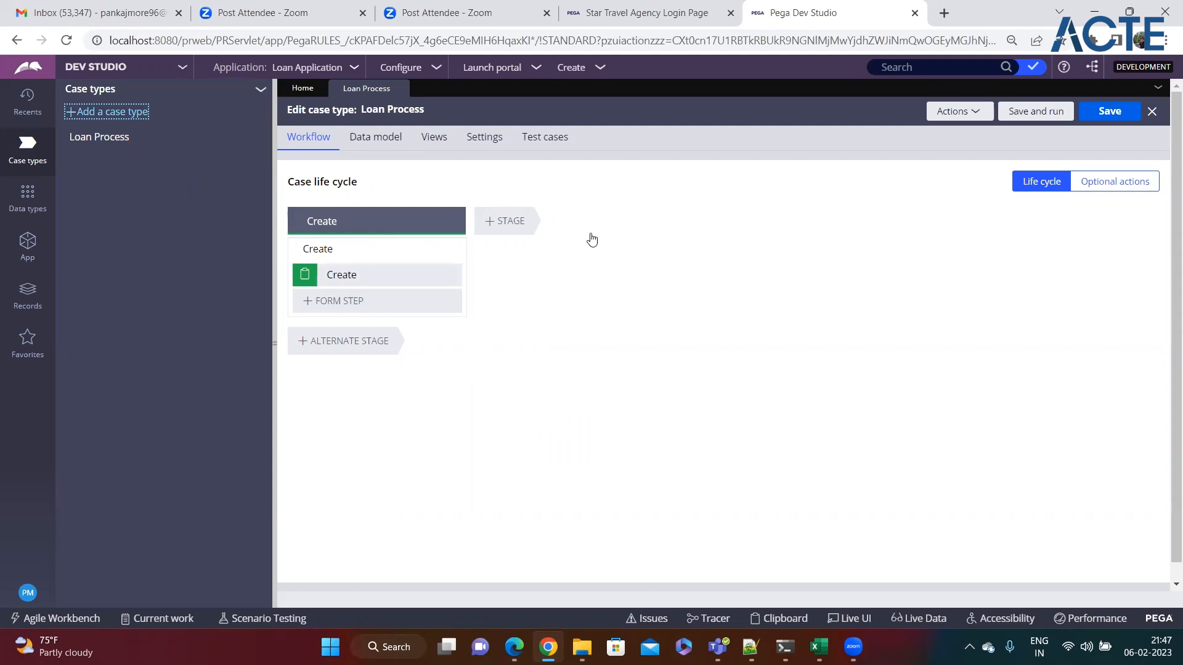
Step: Inspect the default Create stage and its Create step in the life cycle
{"action": "left_click", "coordinate": [349, 226]}
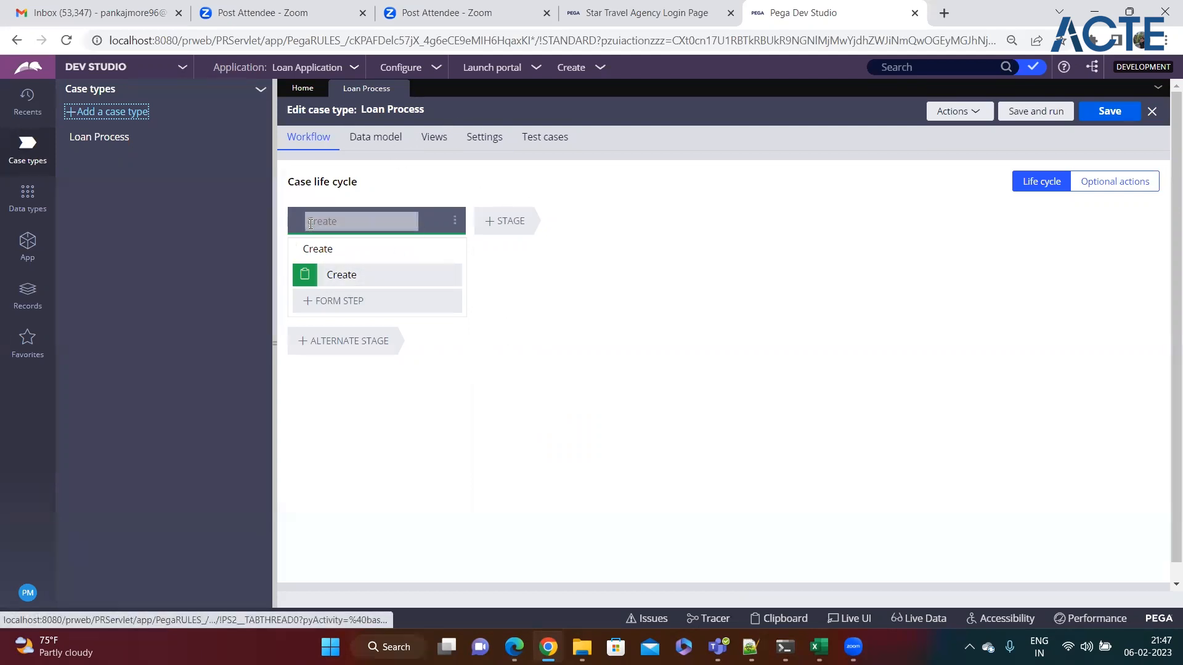
{"action": "left_click", "coordinate": [358, 227]}
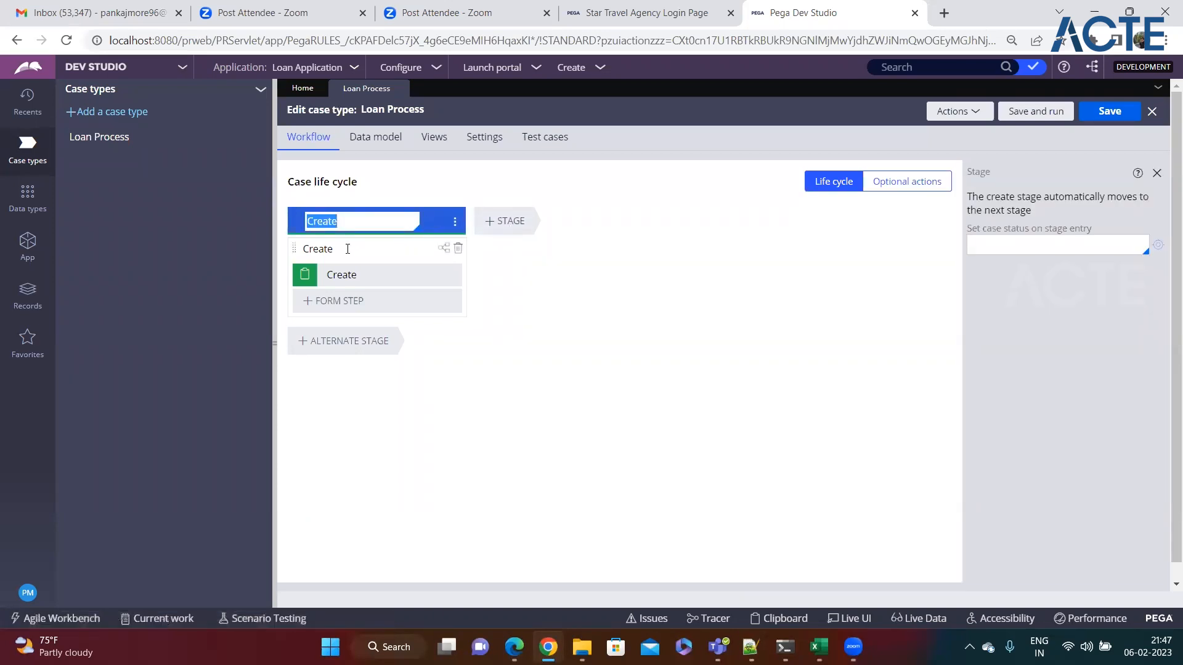
{"action": "left_click_drag", "start_coordinate": [315, 247], "coordinate": [331, 245]}
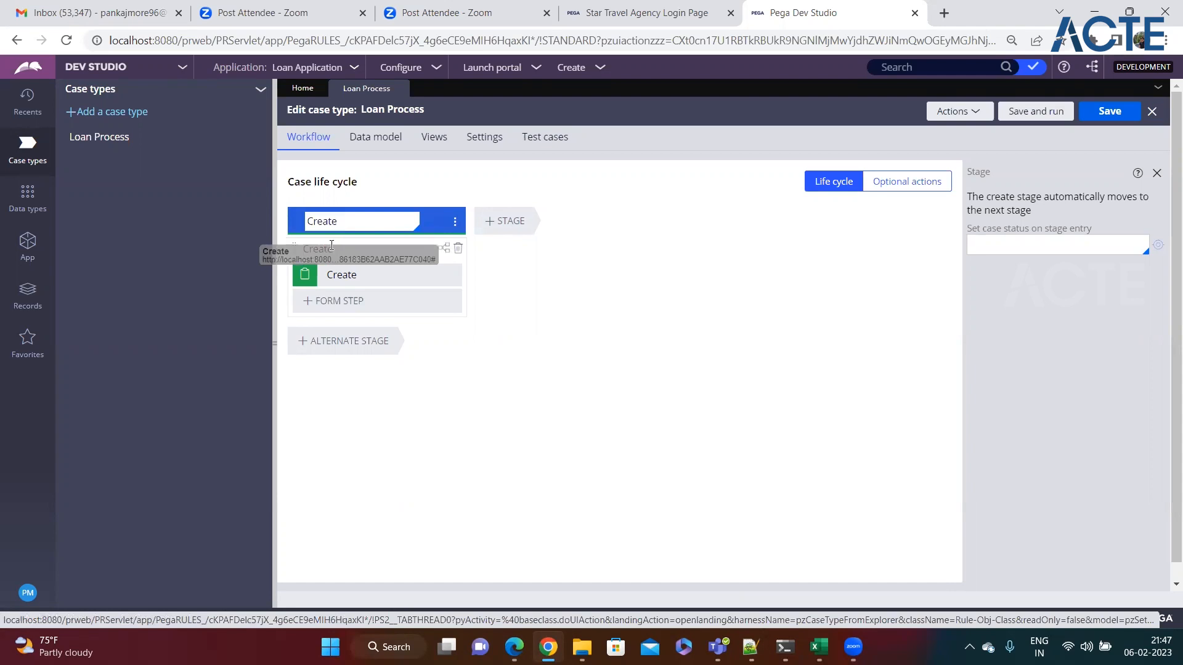
{"action": "left_click", "coordinate": [336, 278]}
{"action": "left_click", "coordinate": [380, 277]}
{"action": "left_click", "coordinate": [351, 222]}
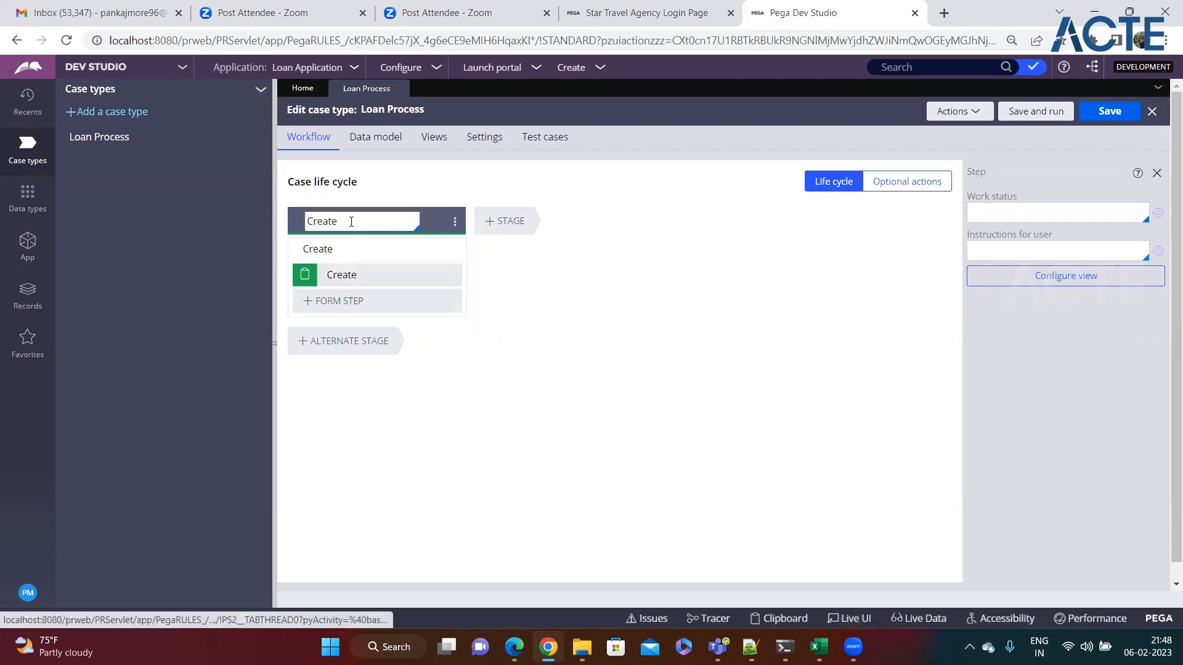
Step: Inspect the Create process settings and the Create step, then close the step properties
{"action": "left_click", "coordinate": [343, 249]}
{"action": "left_click", "coordinate": [354, 222]}
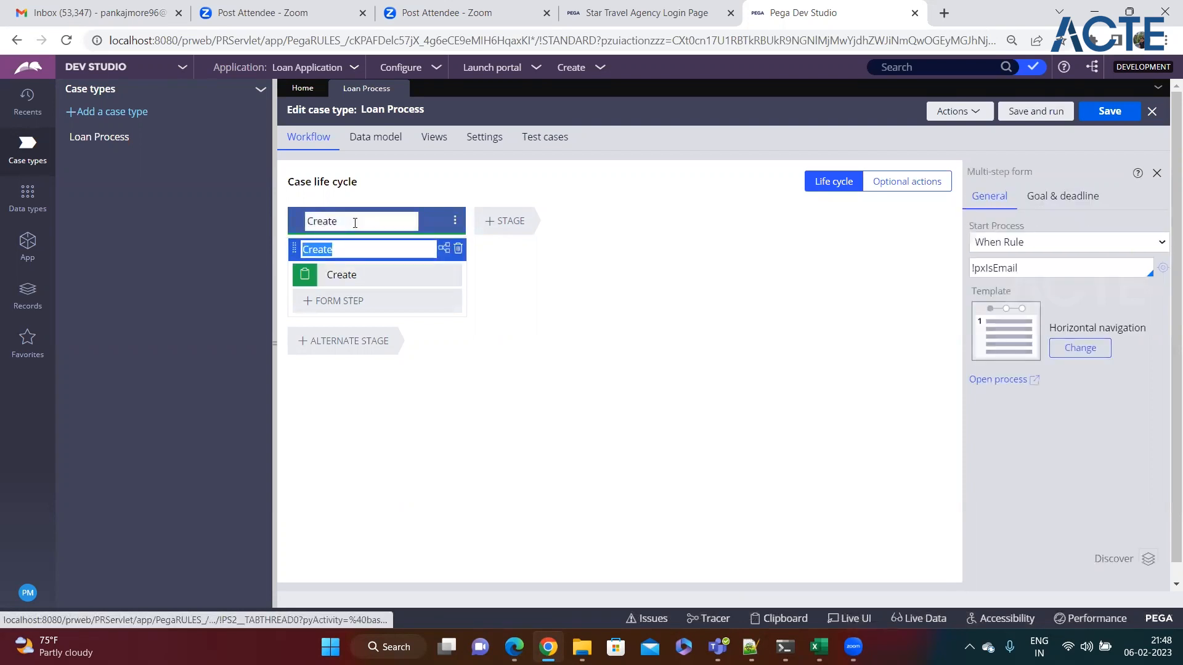
{"action": "left_click", "coordinate": [351, 248]}
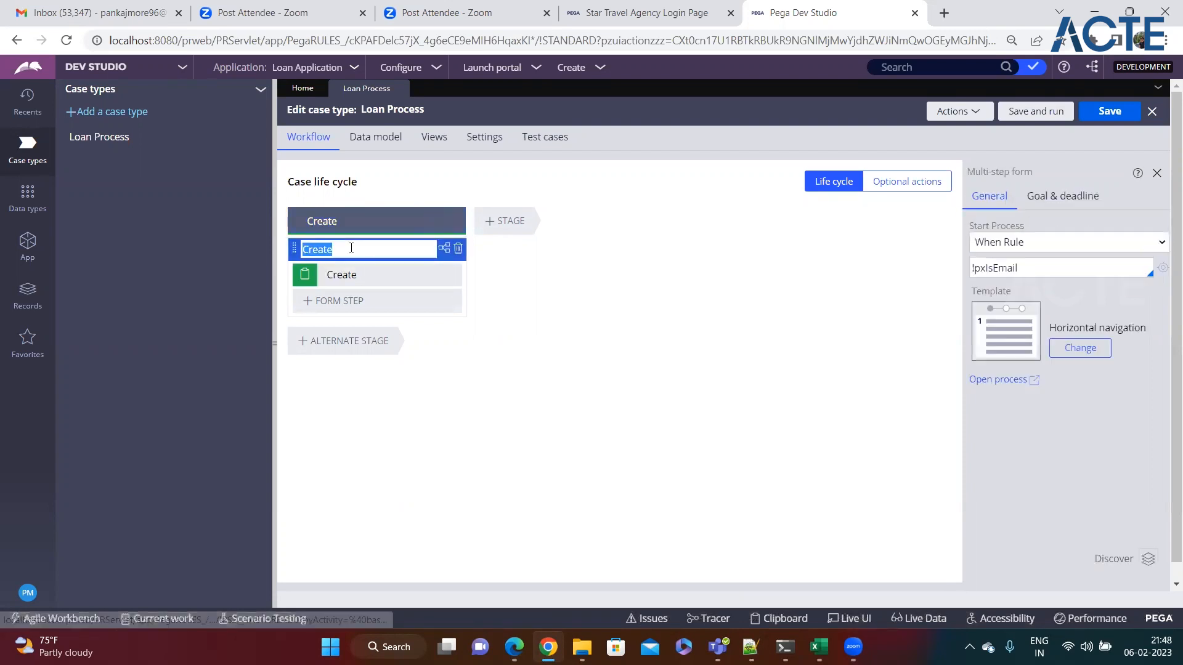
{"action": "left_click", "coordinate": [368, 277]}
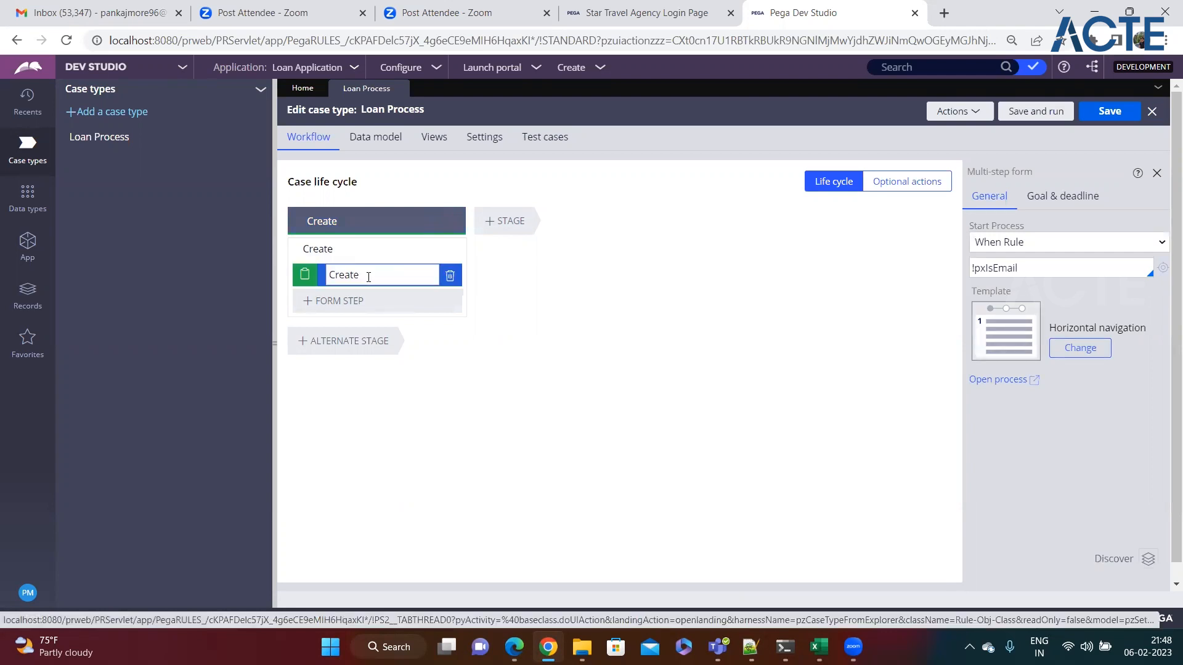
{"action": "left_click", "coordinate": [1156, 176]}
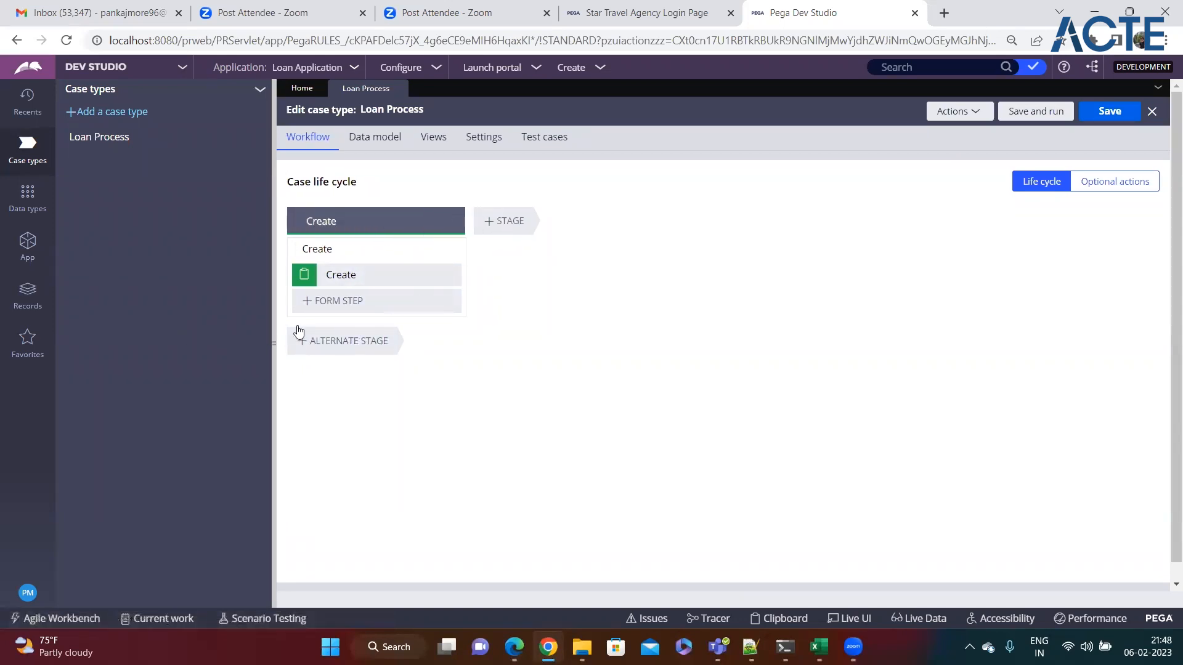
Step: Highlight the customer loan application requirement in the Notepad++ notes
{"action": "left_click", "coordinate": [366, 209]}
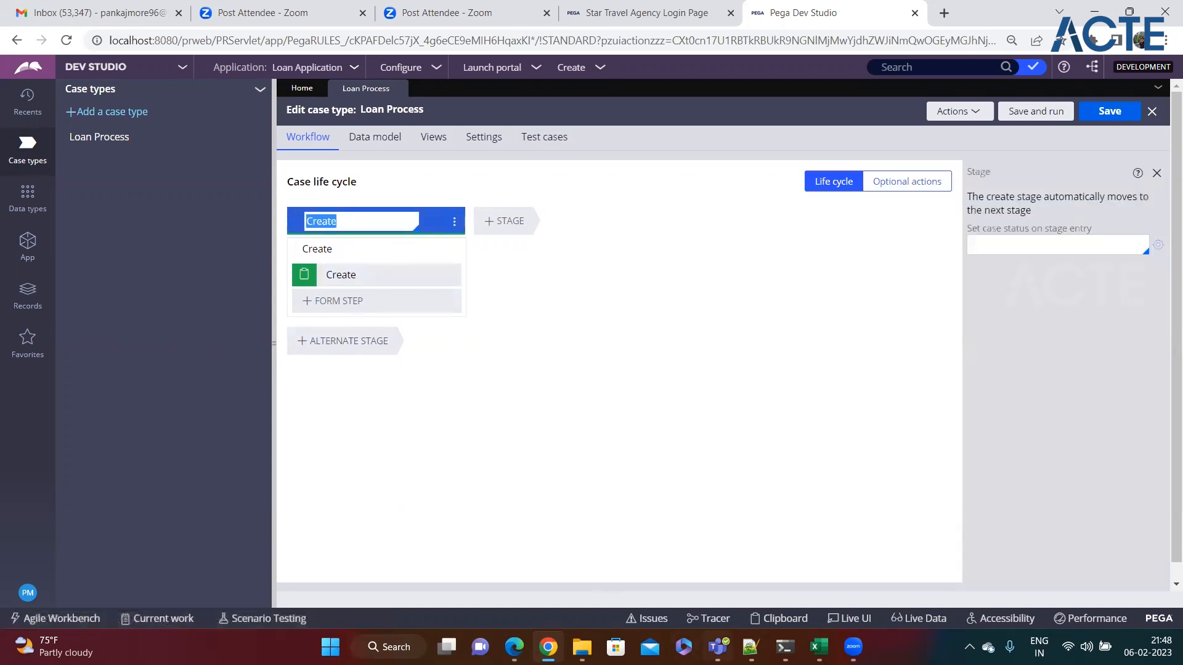
{"action": "left_click", "coordinate": [750, 647]}
{"action": "left_click_drag", "start_coordinate": [74, 165], "coordinate": [321, 165]}
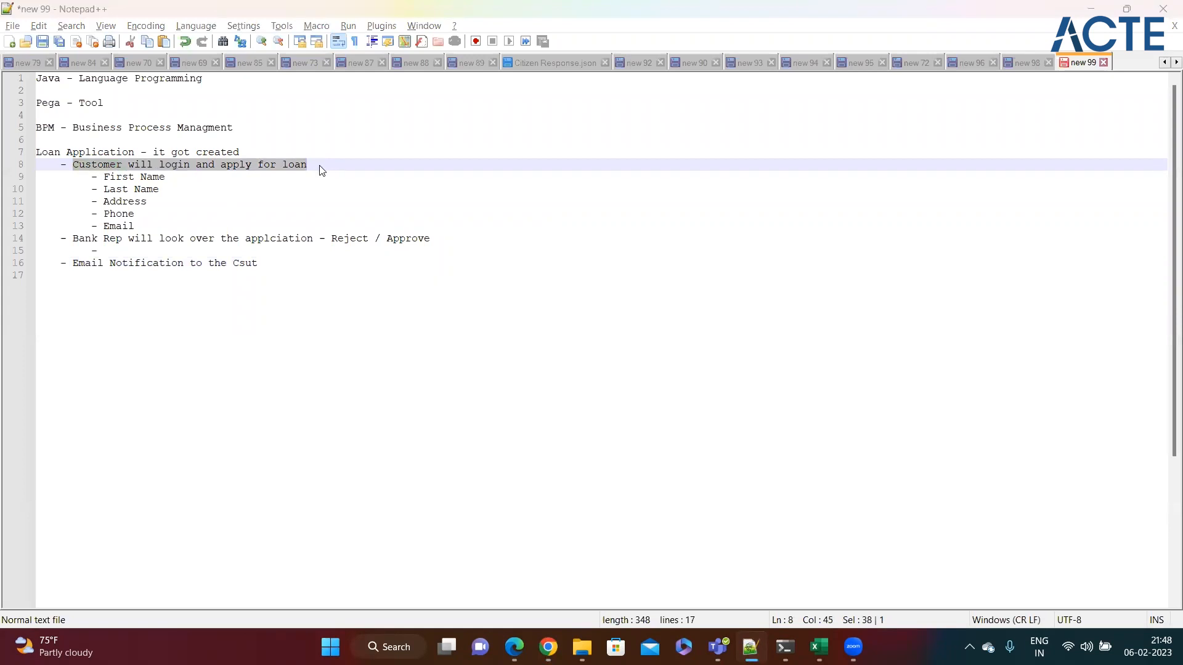
Step: Rename the Create stage to Capture Loan Details
{"action": "key", "text": "alt+Tab"}
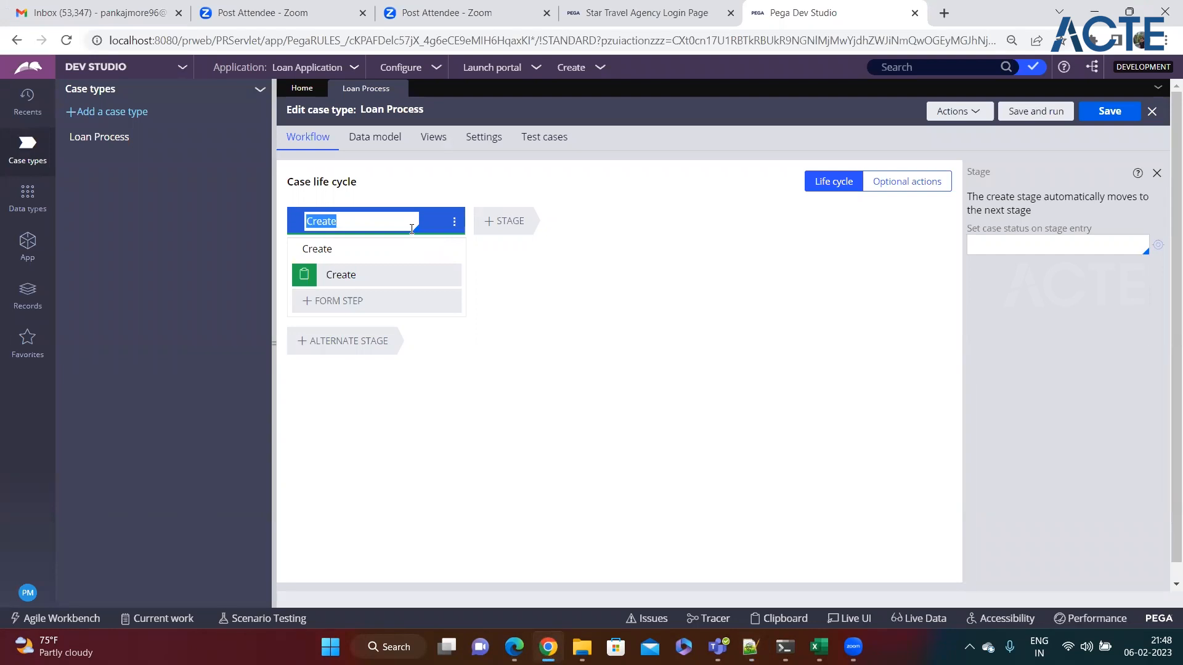
{"action": "type", "text": "Cap"}
{"action": "type", "text": "tu"}
{"action": "type", "text": "ure"}
{"action": "type", "text": "re "}
{"action": "type", "text": "Deta"}
{"action": "key", "text": "BackSpace"}
{"action": "key", "text": "BackSpace"}
{"action": "key", "text": "BackSpace"}
{"action": "type", "text": "Loan Details"}
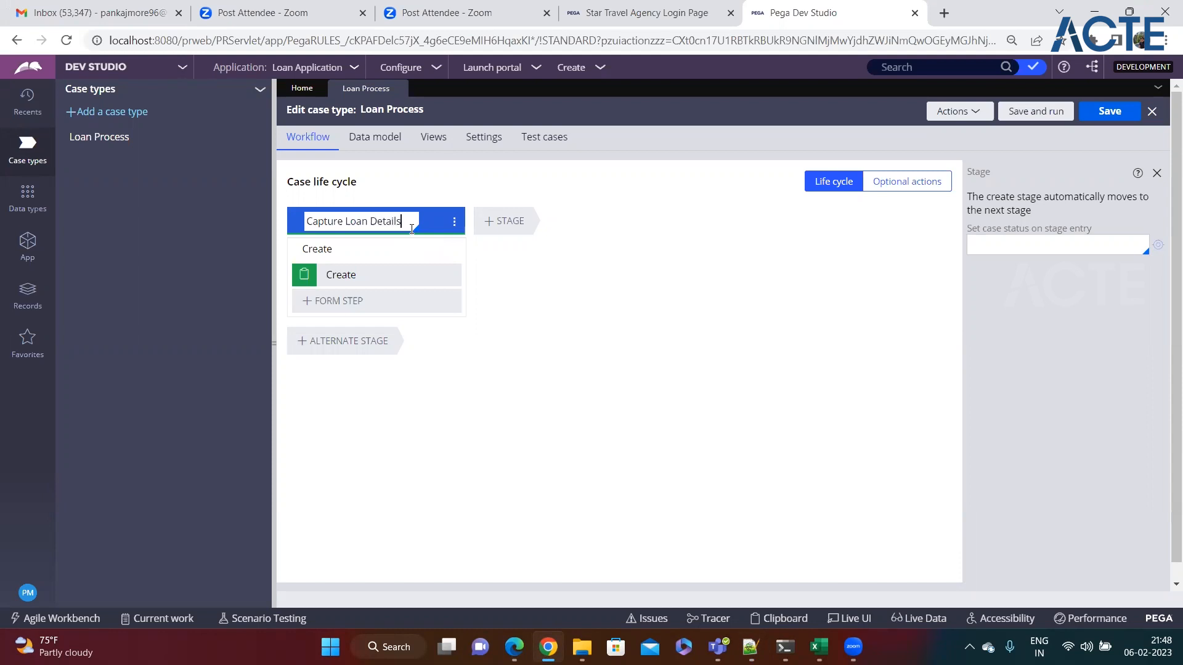
Step: Add a second stage named Approval, per the bank rep approval requirement
{"action": "left_click", "coordinate": [499, 228]}
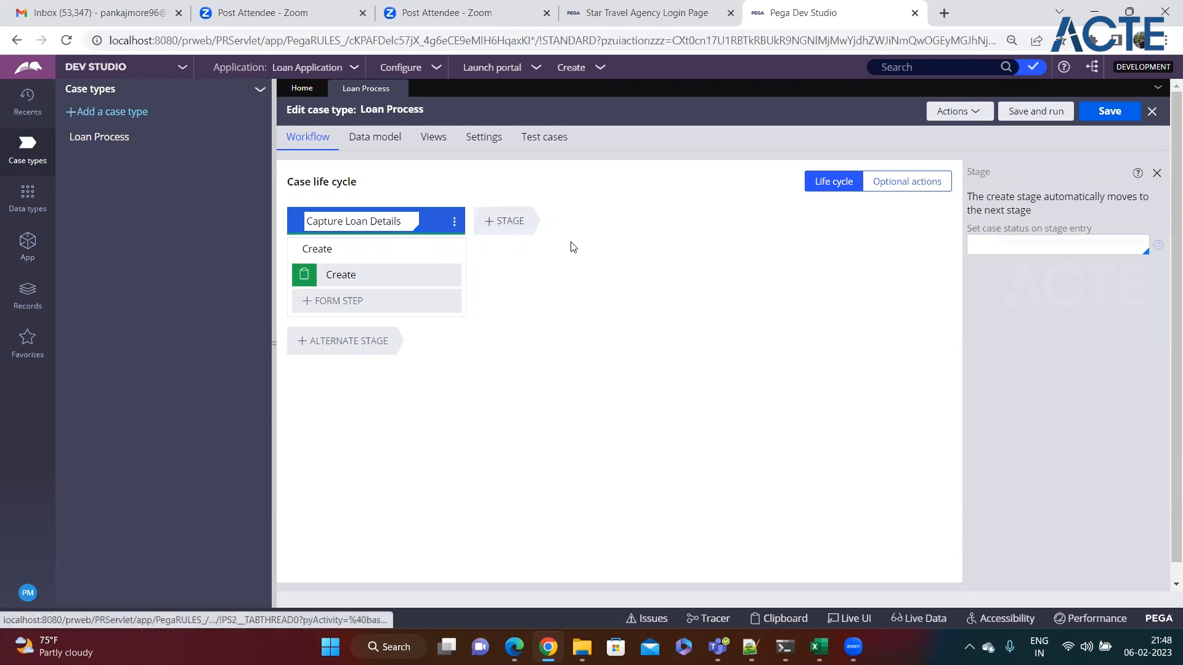
{"action": "key", "text": "alt+Tab"}
{"action": "left_click_drag", "start_coordinate": [72, 238], "coordinate": [469, 242]}
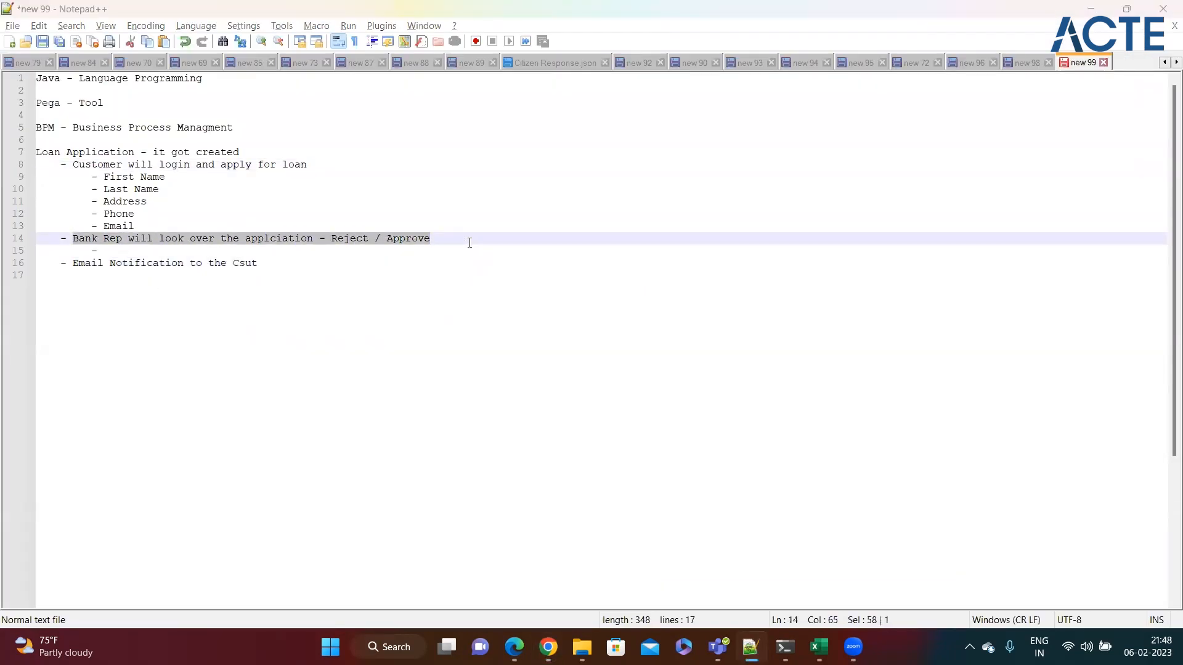
{"action": "key", "text": "alt+Tab"}
{"action": "type", "text": "Approval"}
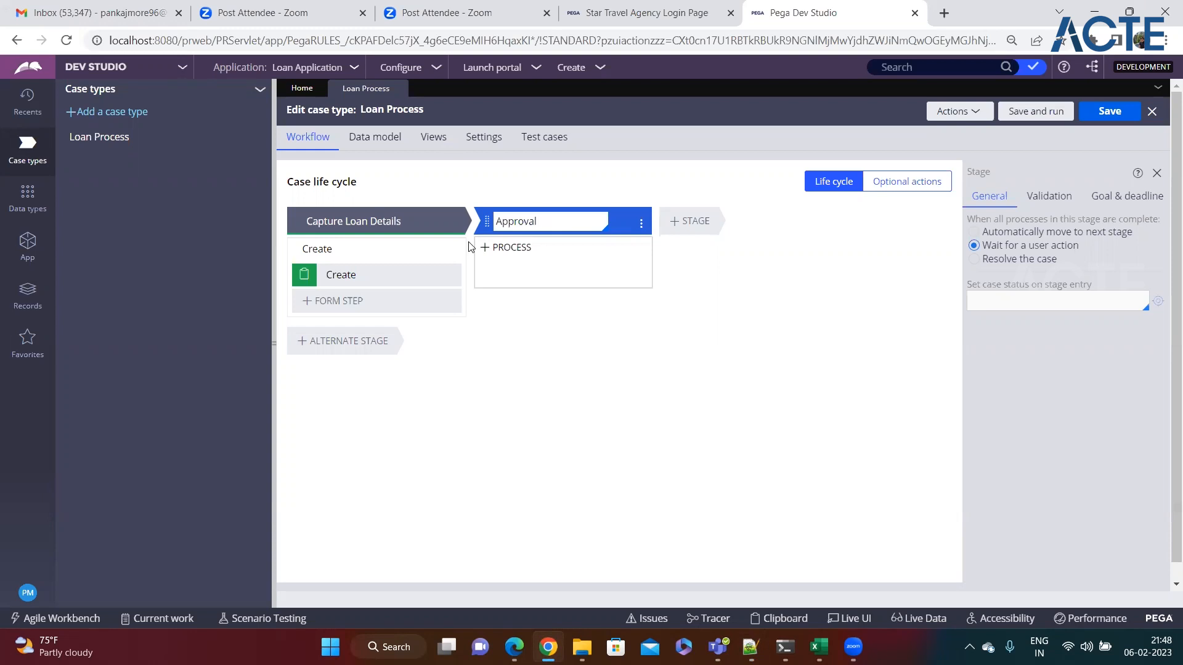
Step: Add an empty process to the Approval stage and highlight the email notification requirement
{"action": "left_click", "coordinate": [487, 247]}
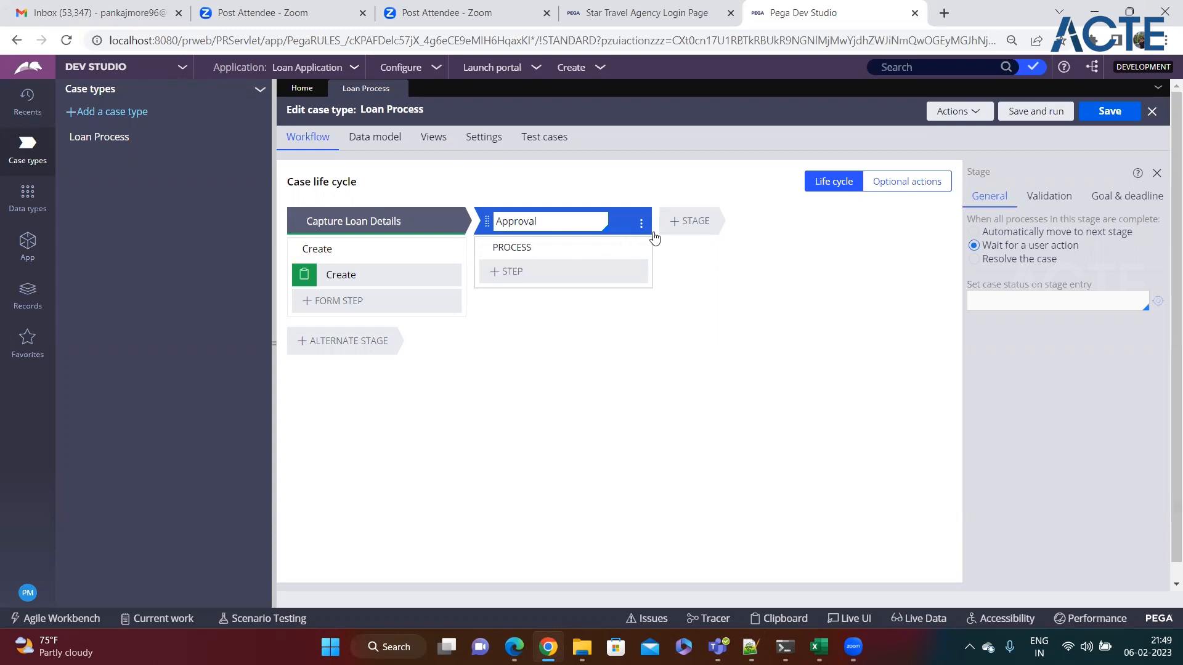
{"action": "key", "text": "alt+Tab"}
{"action": "left_click_drag", "start_coordinate": [72, 263], "coordinate": [258, 264]}
Step: Add a third stage named Email Notification after Approval
{"action": "key", "text": "alt+Tab"}
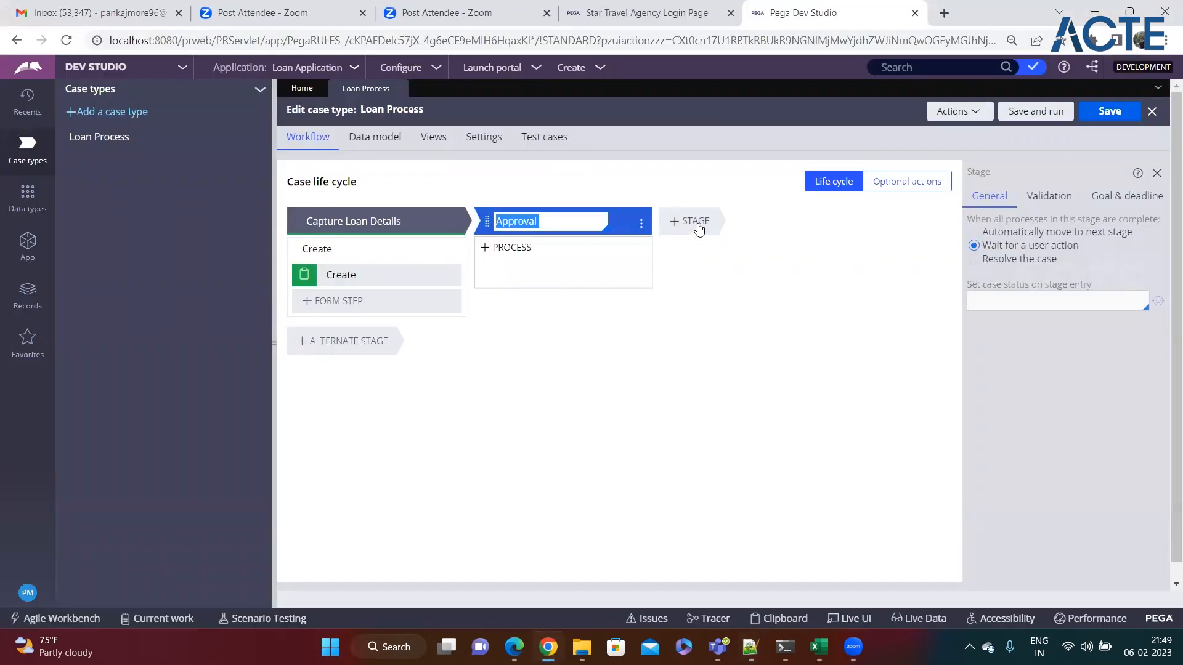
{"action": "left_click", "coordinate": [697, 224]}
{"action": "type", "text": "E"}
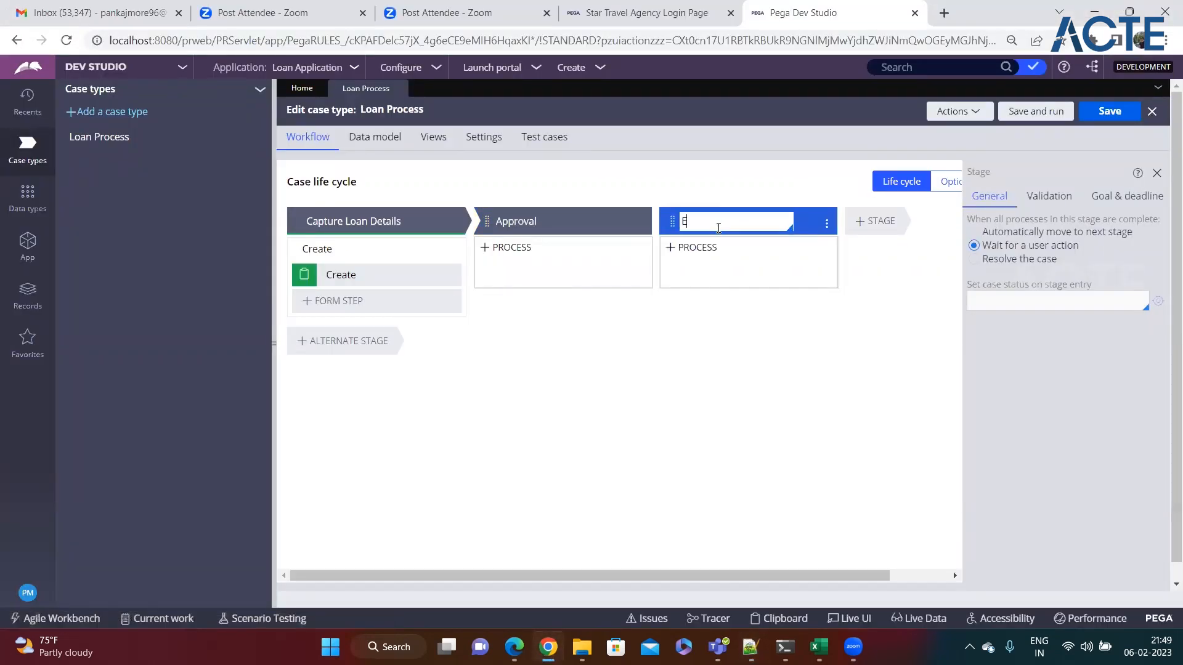
{"action": "type", "text": "mail Notification"}
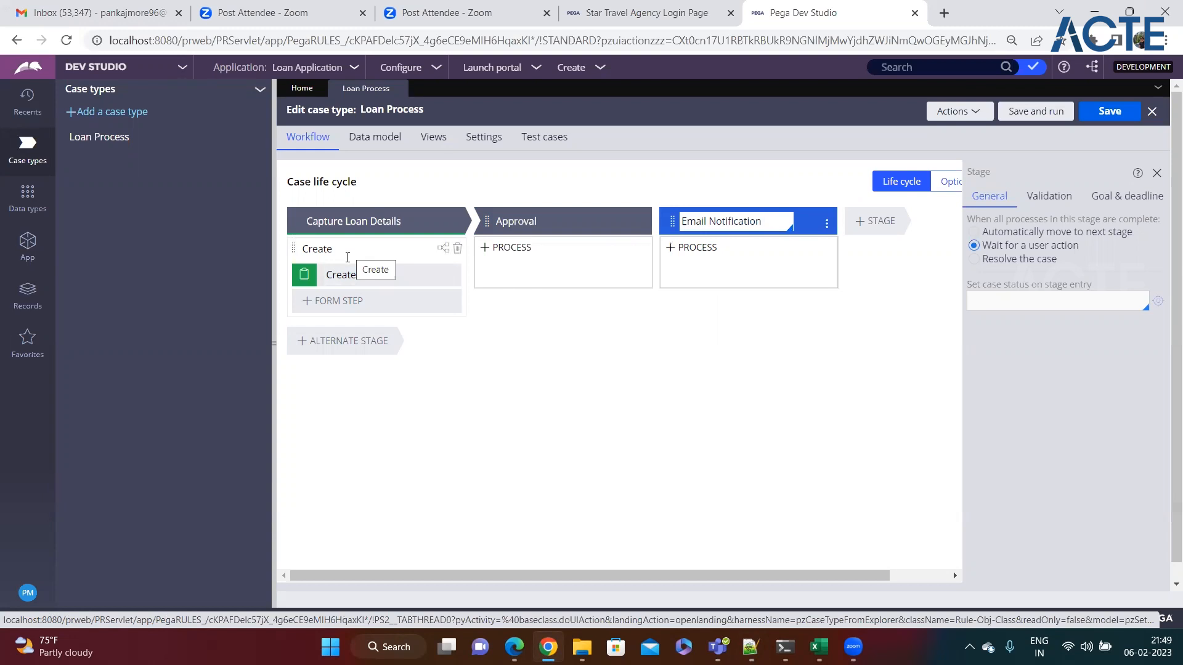
{"action": "left_click", "coordinate": [325, 226]}
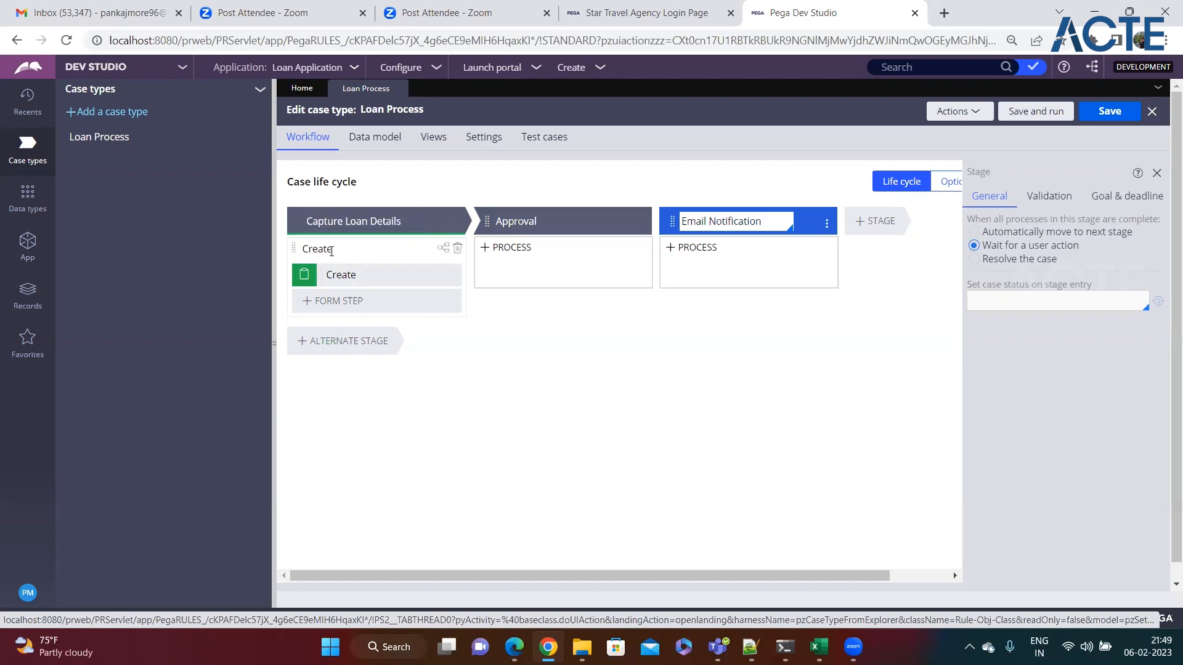
Step: Rename the Create process to Capture Loan Details and its step to Enter Personal Details
{"action": "left_click", "coordinate": [341, 250]}
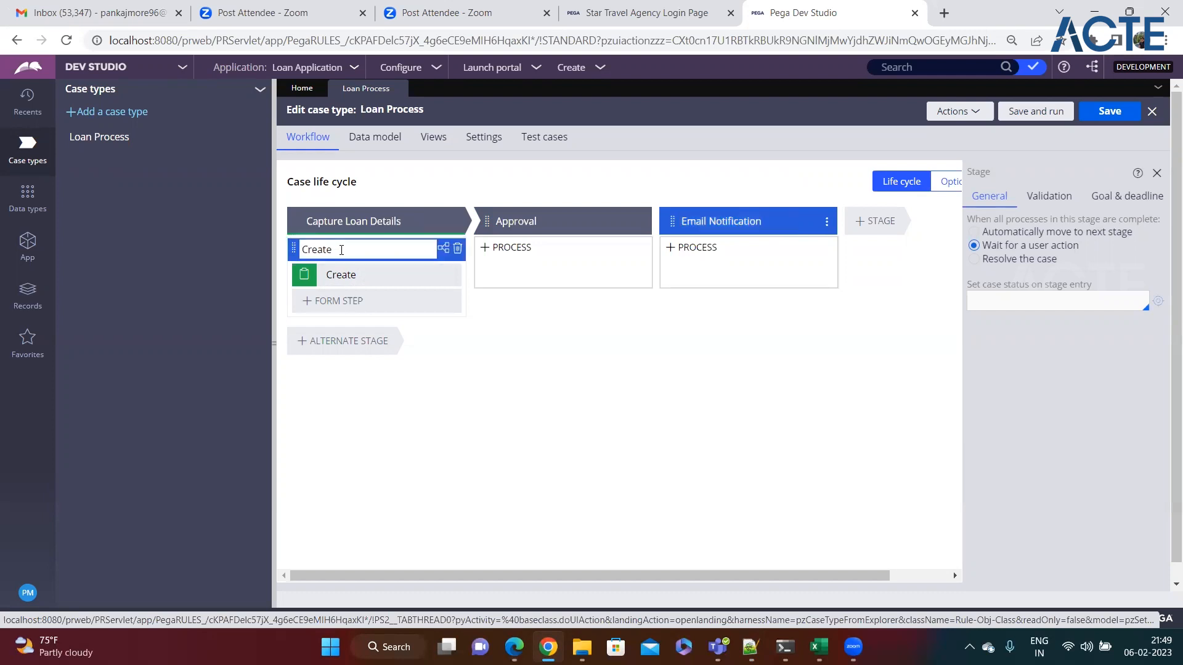
{"action": "type", "text": "Cap"}
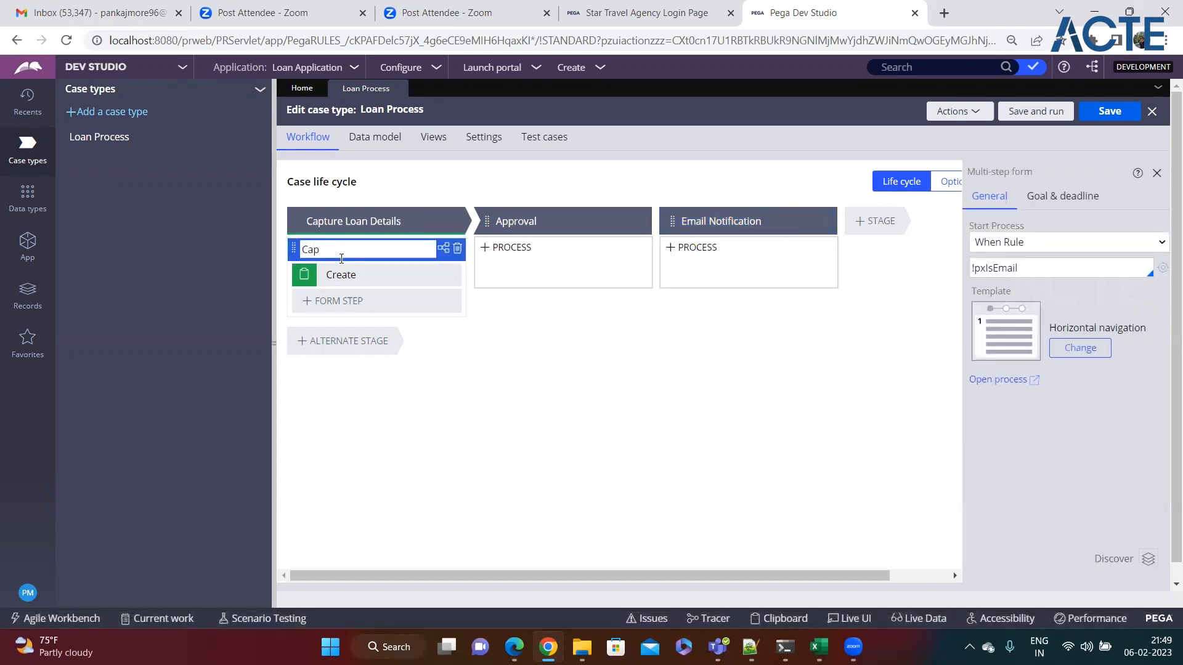
{"action": "type", "text": "ture Loan Details"}
{"action": "left_click", "coordinate": [362, 275]}
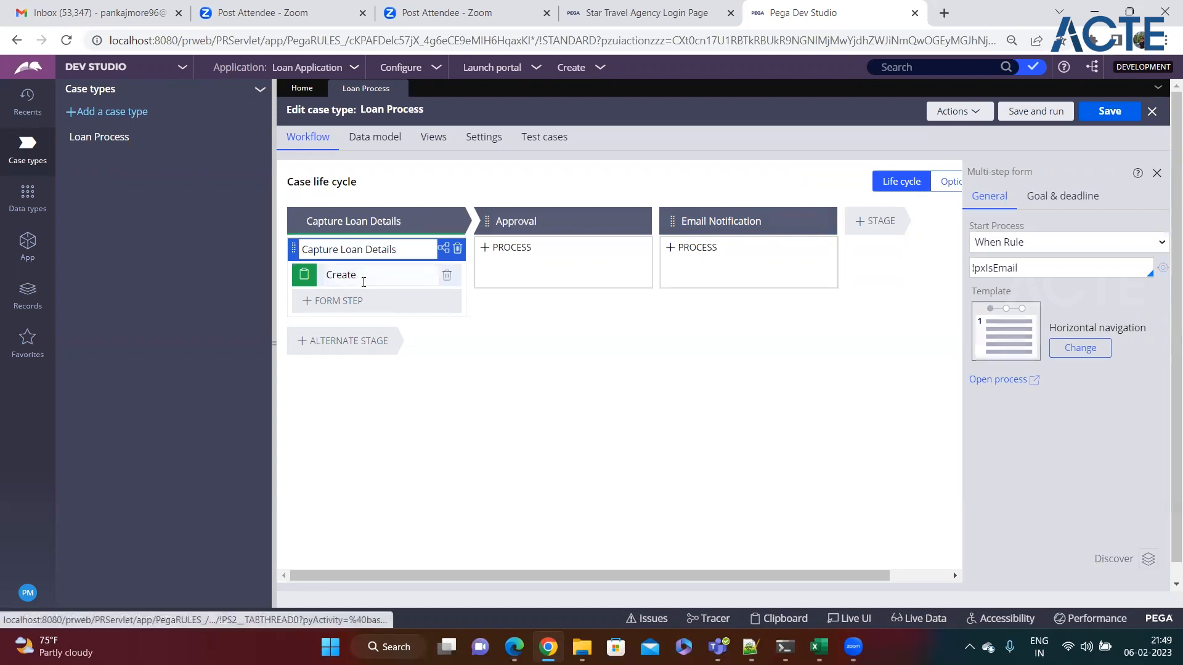
{"action": "type", "text": "En"}
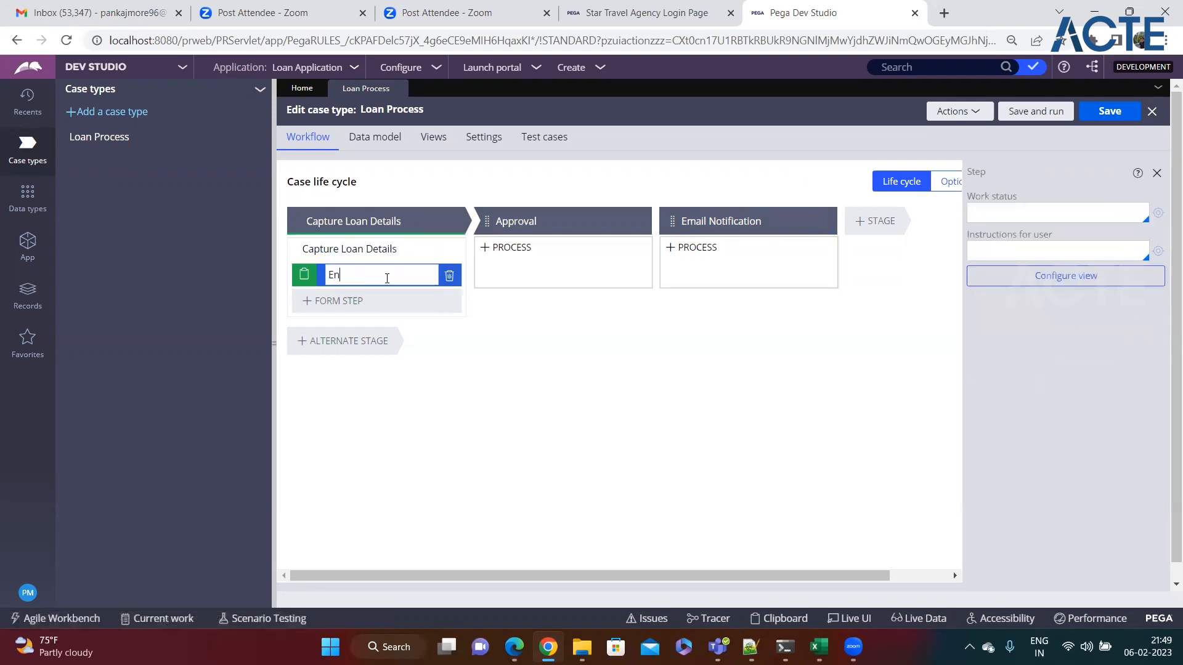
{"action": "type", "text": "ter Loan"}
{"action": "key", "text": "BackSpace"}
{"action": "key", "text": "BackSpace"}
{"action": "key", "text": "BackSpace"}
{"action": "key", "text": "BackSpace"}
{"action": "key", "text": "BackSpace"}
{"action": "type", "text": "Personal Details"}
{"action": "mouse_move", "coordinate": [501, 269]}
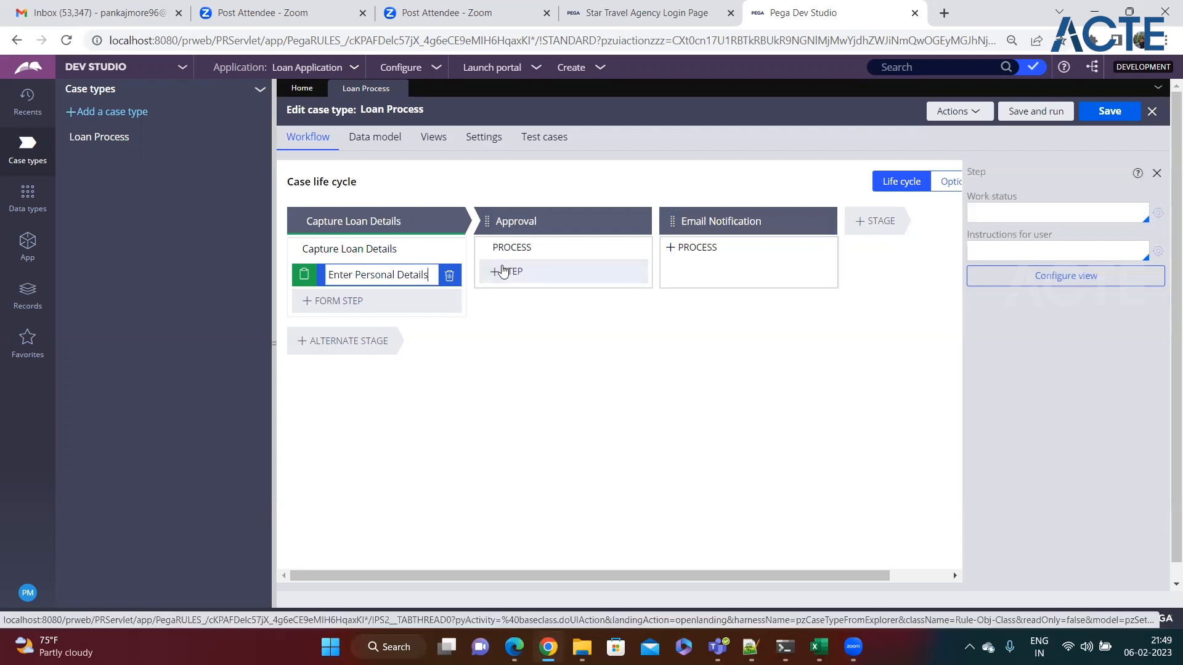
Step: Add an Approve/Reject step named Approve / Reject to the Approval stage
{"action": "left_click", "coordinate": [499, 276]}
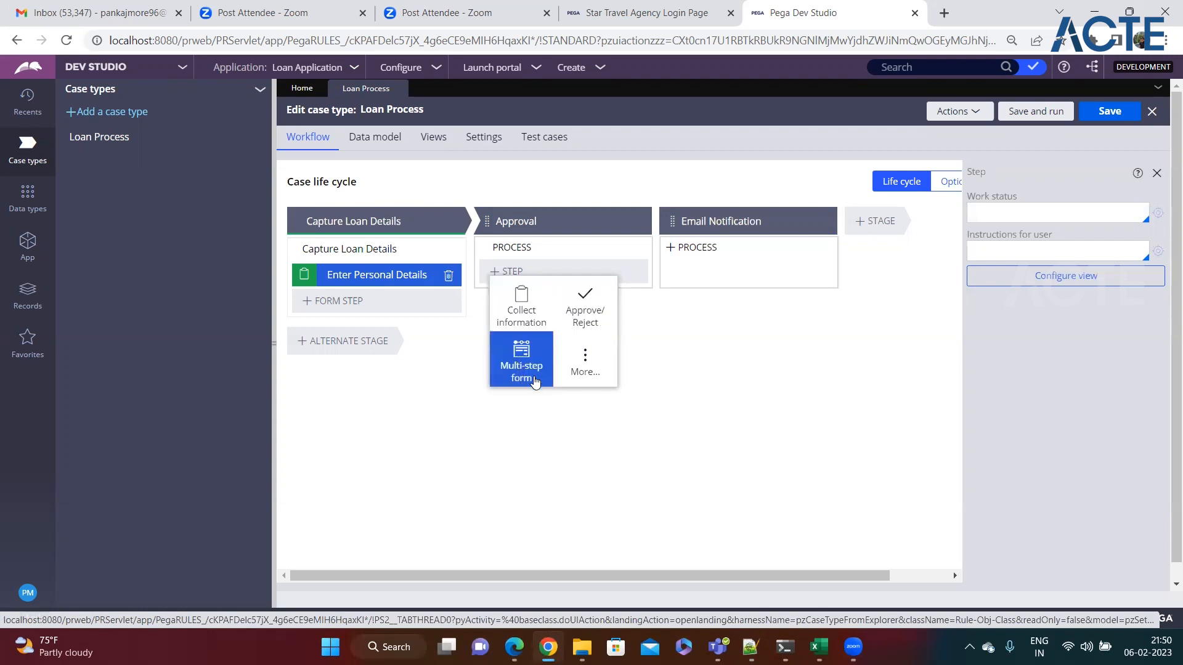
{"action": "left_click", "coordinate": [586, 302]}
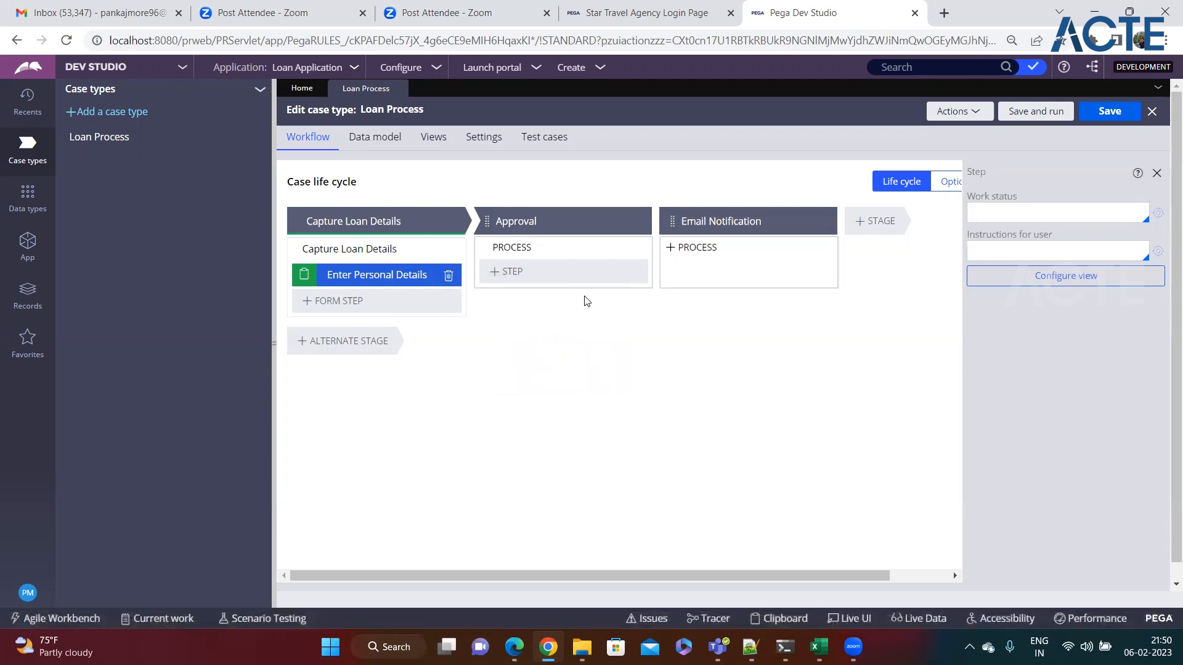
{"action": "type", "text": "Approve / Reject"}
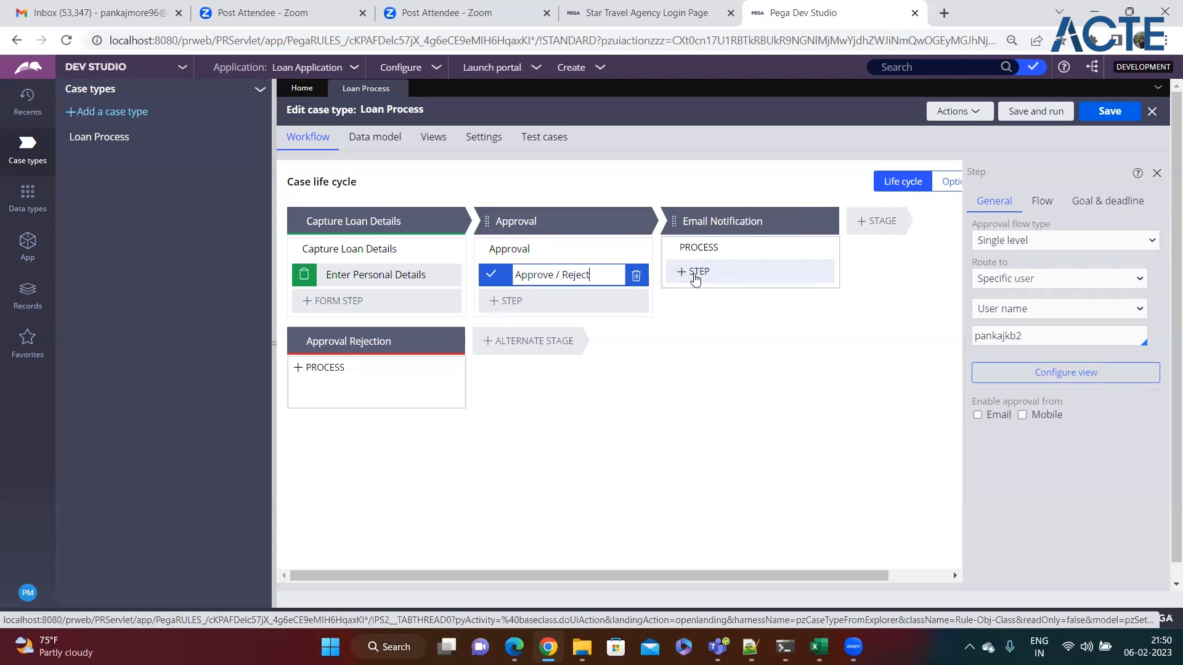
Step: Browse the automation step types for the Email Notification stage, then dismiss the choices
{"action": "left_click", "coordinate": [691, 273]}
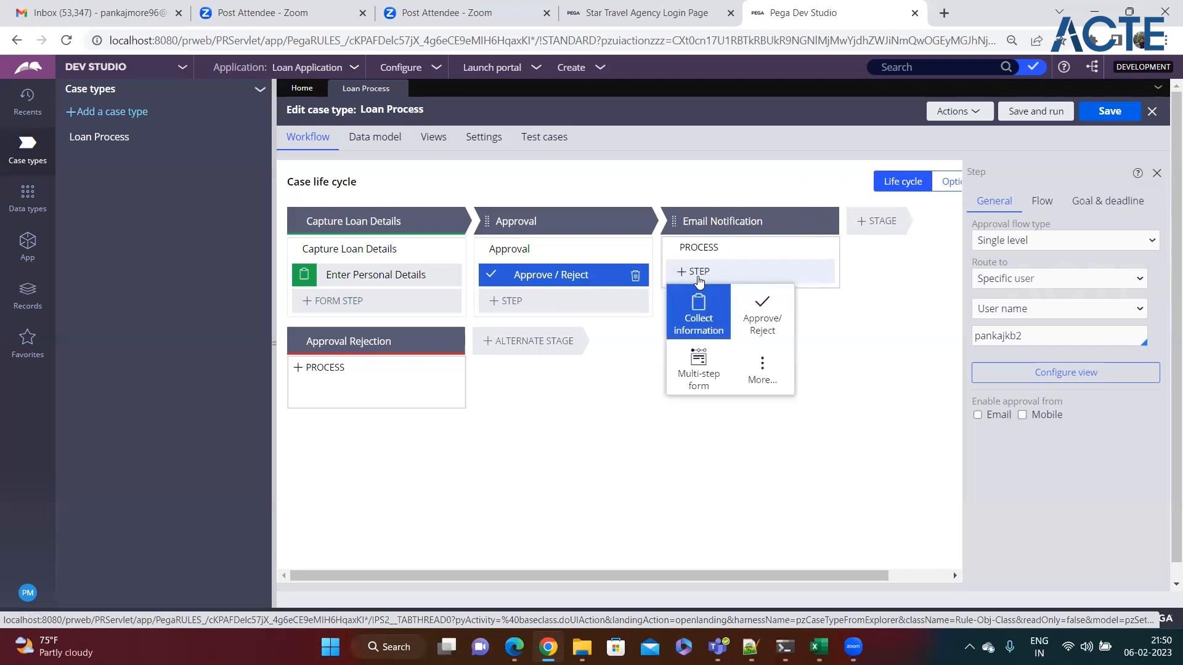
{"action": "left_click", "coordinate": [753, 372]}
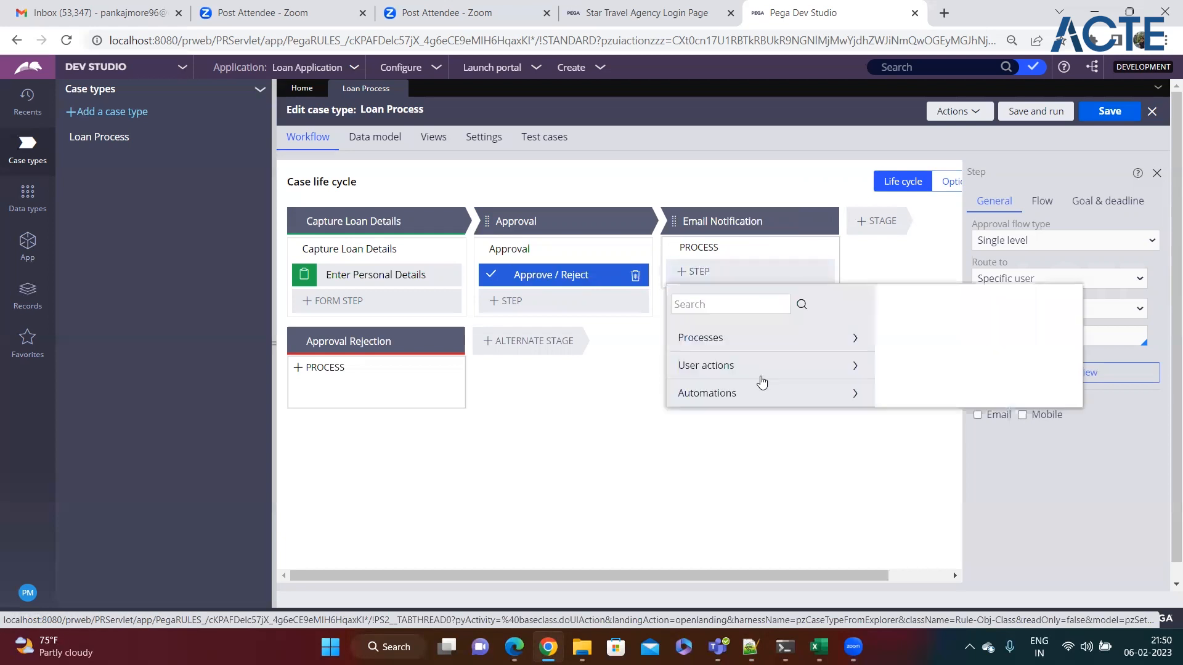
{"action": "left_click", "coordinate": [855, 393]}
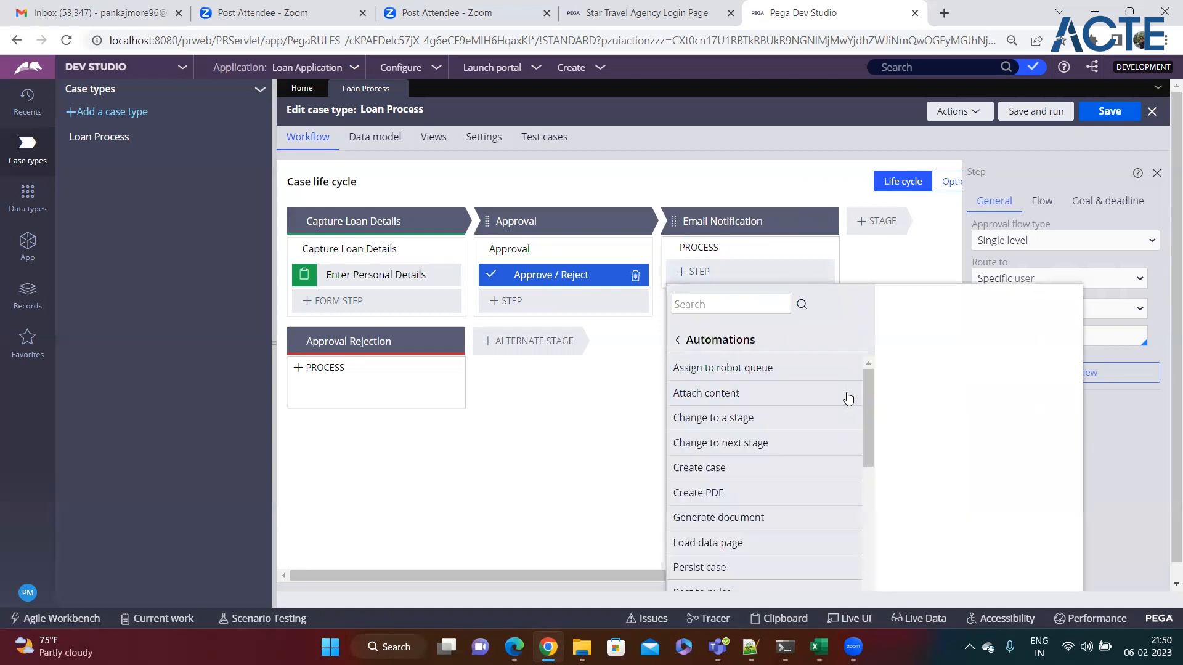
{"action": "scroll", "coordinate": [793, 431], "scroll_direction": "down", "scroll_amount": 2}
{"action": "scroll", "coordinate": [790, 429], "scroll_direction": "down", "scroll_amount": 3}
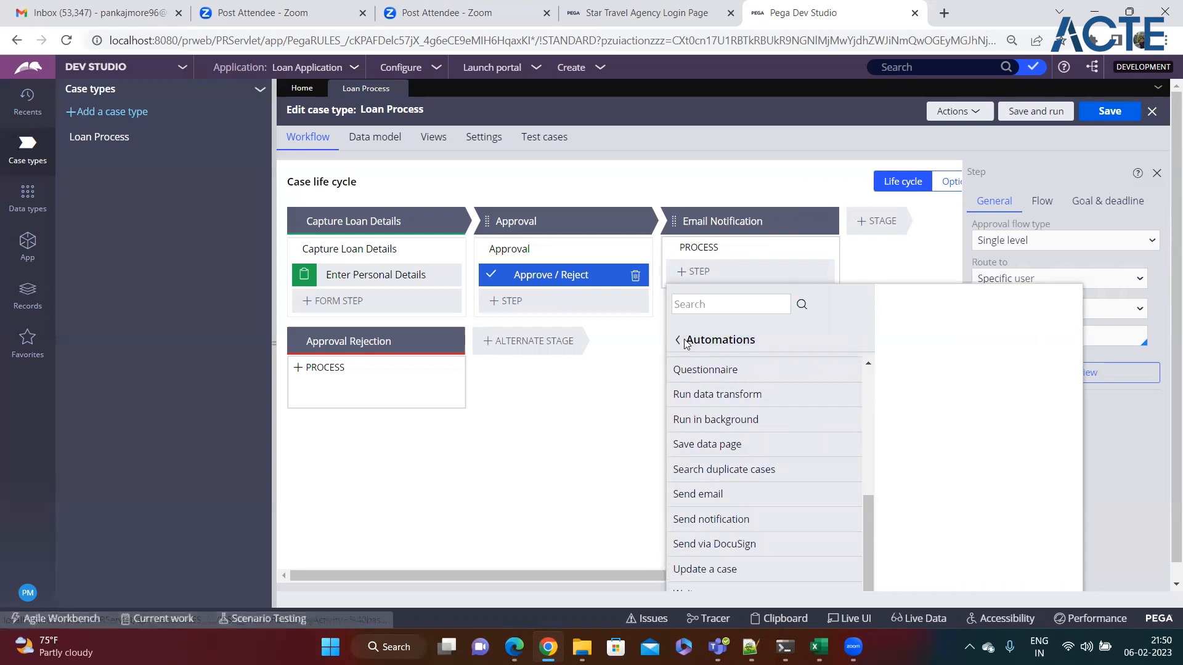
{"action": "left_click", "coordinate": [679, 341]}
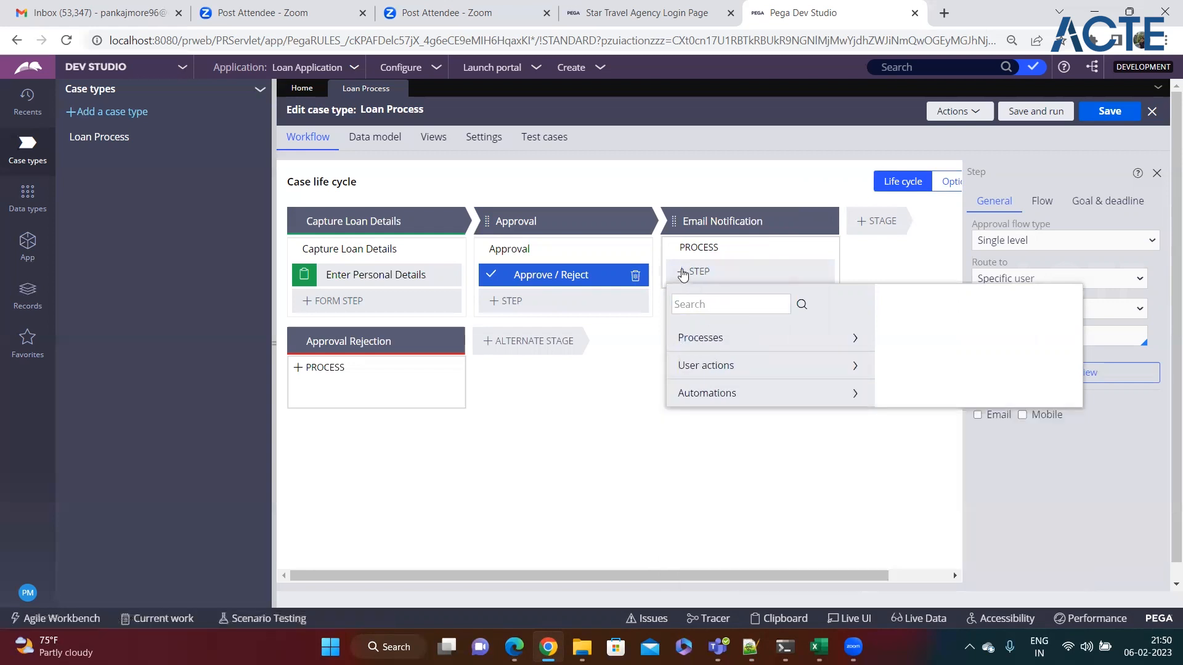
{"action": "left_click", "coordinate": [617, 390]}
Step: Add a Send email automation step to the Email Notification stage
{"action": "left_click", "coordinate": [689, 271]}
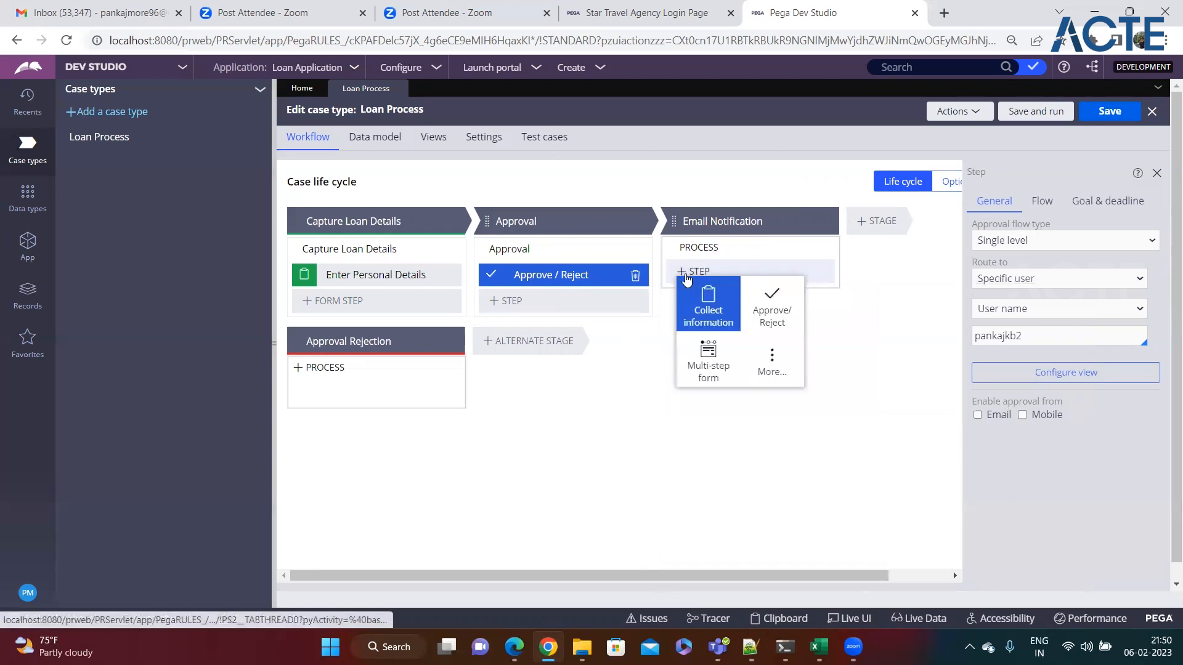
{"action": "left_click", "coordinate": [769, 368]}
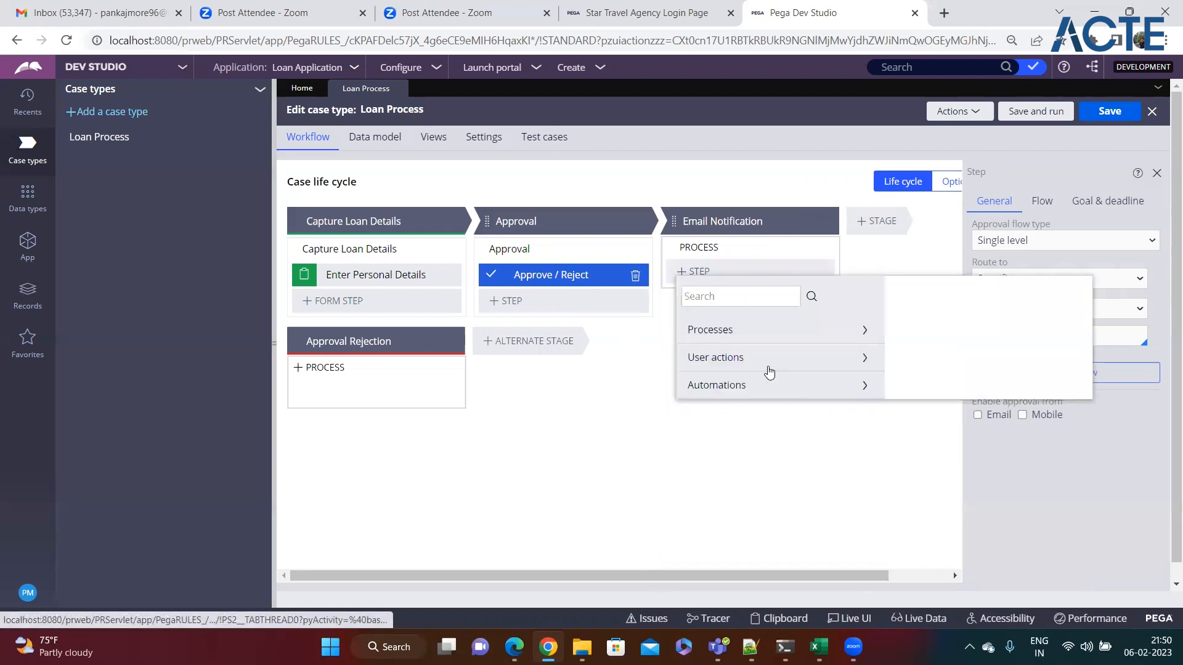
{"action": "left_click", "coordinate": [743, 395]}
{"action": "scroll", "coordinate": [747, 412], "scroll_direction": "down", "scroll_amount": 3}
{"action": "scroll", "coordinate": [750, 417], "scroll_direction": "down", "scroll_amount": 3}
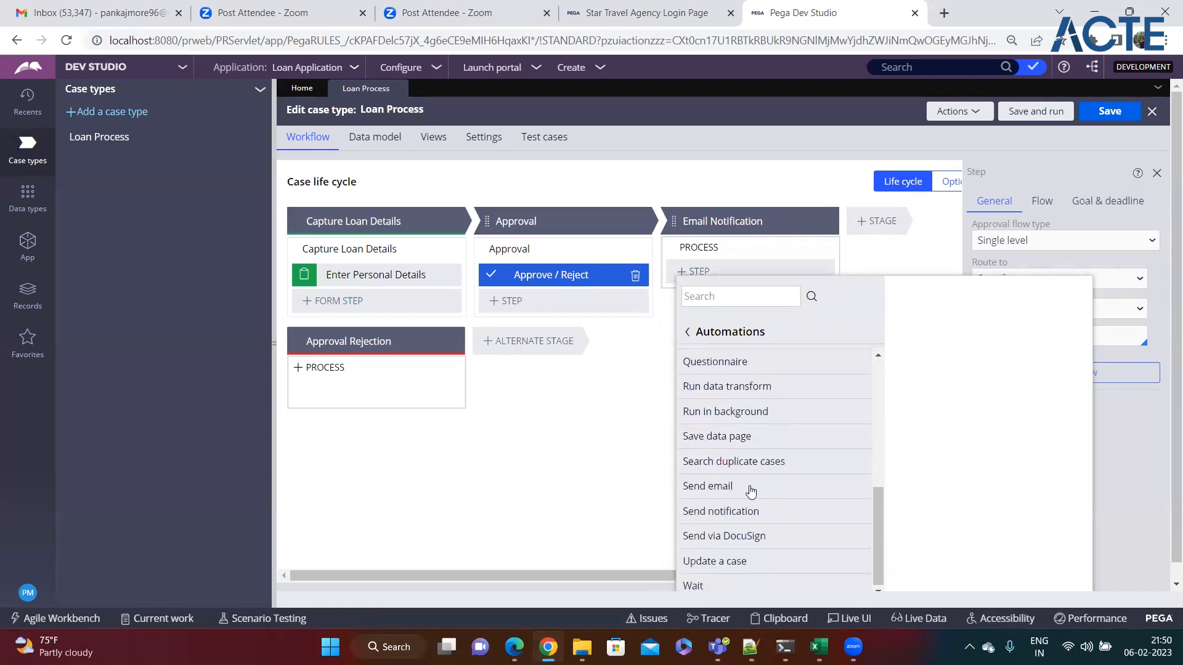
{"action": "mouse_move", "coordinate": [747, 489]}
{"action": "left_click", "coordinate": [1050, 408]}
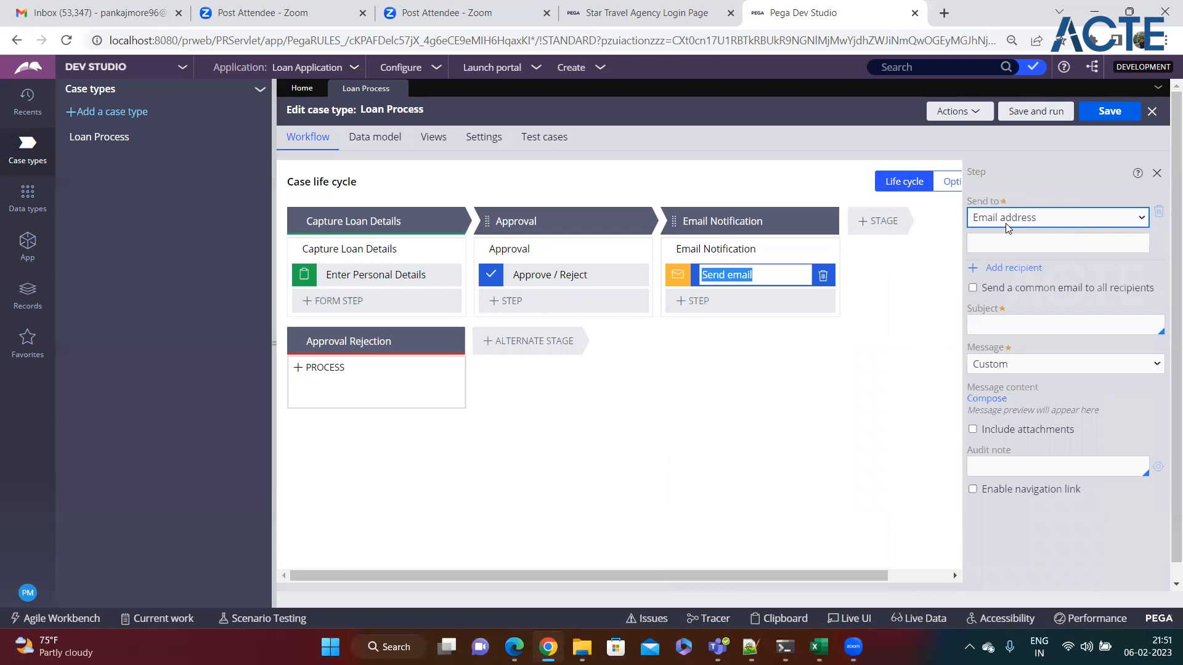
Step: Enter the recipient's e-mail address and the subject 'Loan got approved', then open Compose
{"action": "left_click", "coordinate": [990, 244]}
{"action": "type", "text": "pankaj@te"}
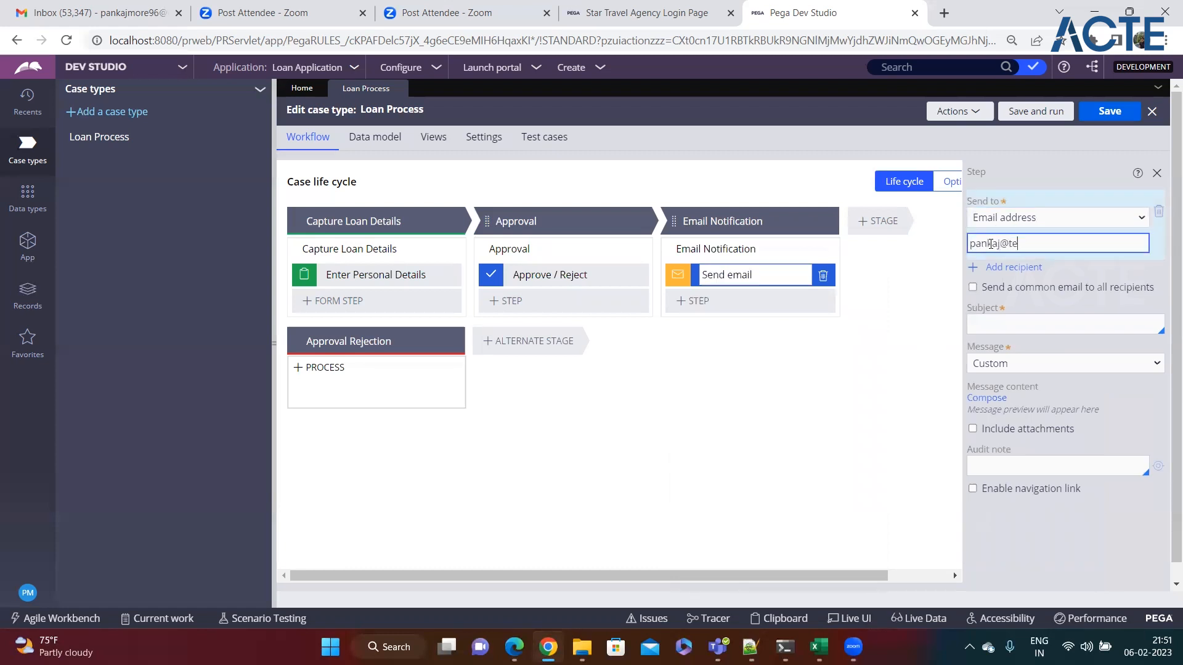
{"action": "type", "text": "st.com"}
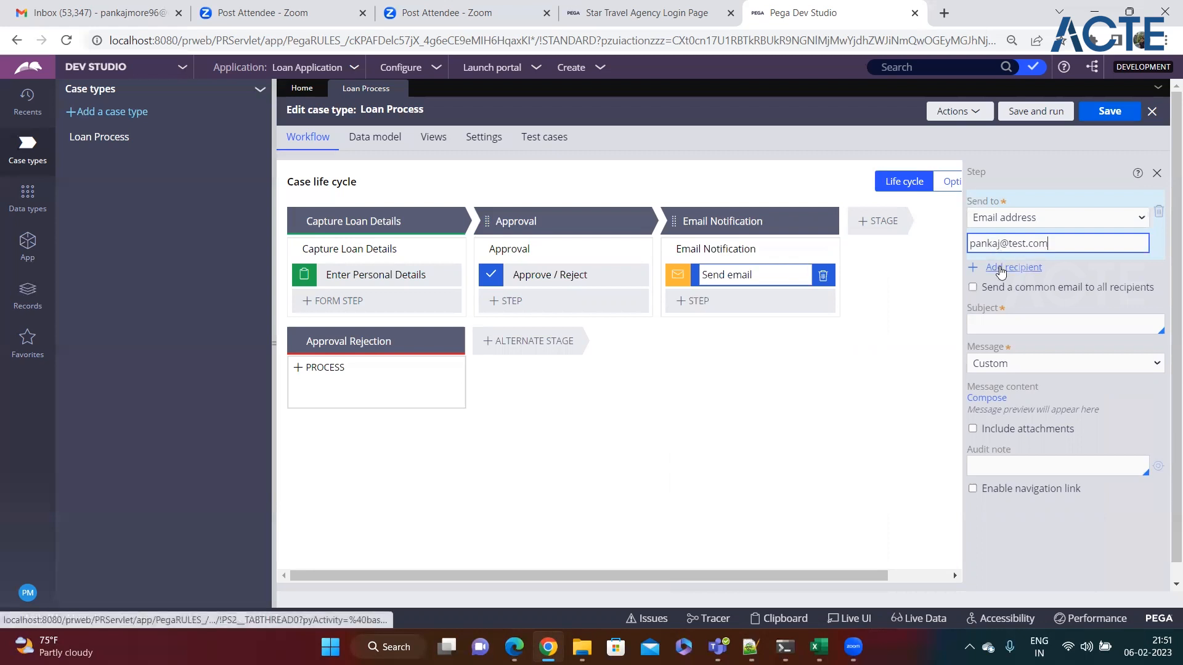
{"action": "left_click", "coordinate": [1036, 326]}
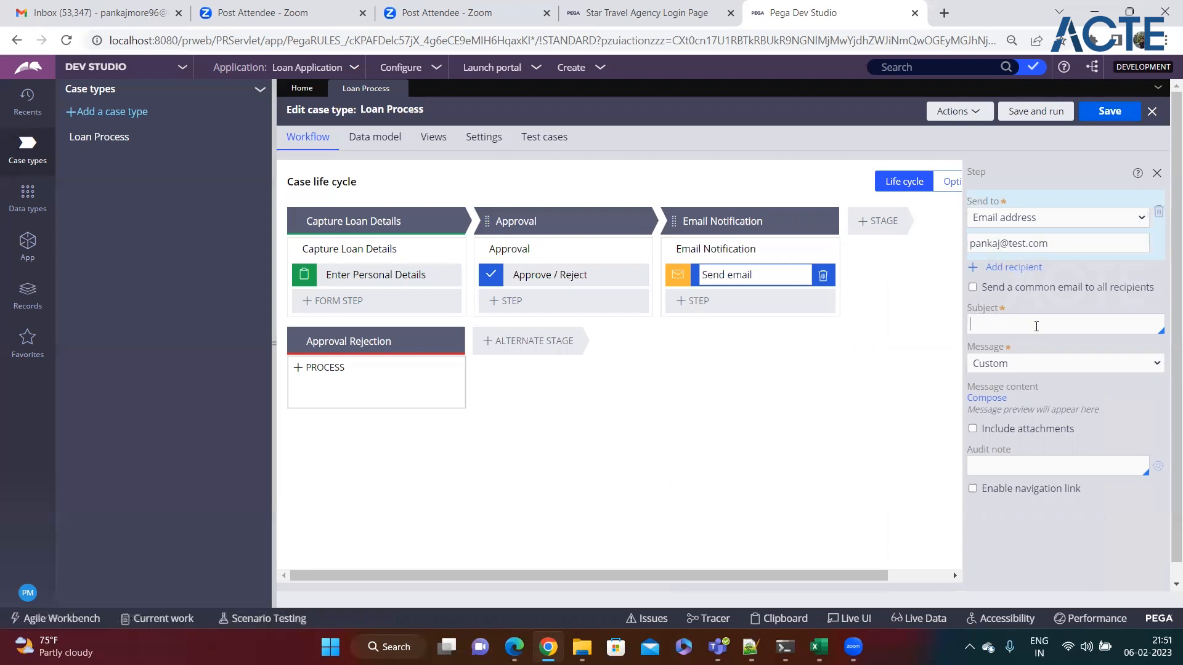
{"action": "type", "text": "L"}
{"action": "type", "text": "oan "}
{"action": "type", "text": "App"}
{"action": "type", "text": "licat"}
{"action": "key", "text": "BackSpace"}
{"action": "key", "text": "BackSpace"}
{"action": "key", "text": "BackSpace"}
{"action": "key", "text": "BackSpace"}
{"action": "key", "text": "BackSpace"}
{"action": "key", "text": "BackSpace"}
{"action": "type", "text": "got approved"}
{"action": "left_click", "coordinate": [999, 404]}
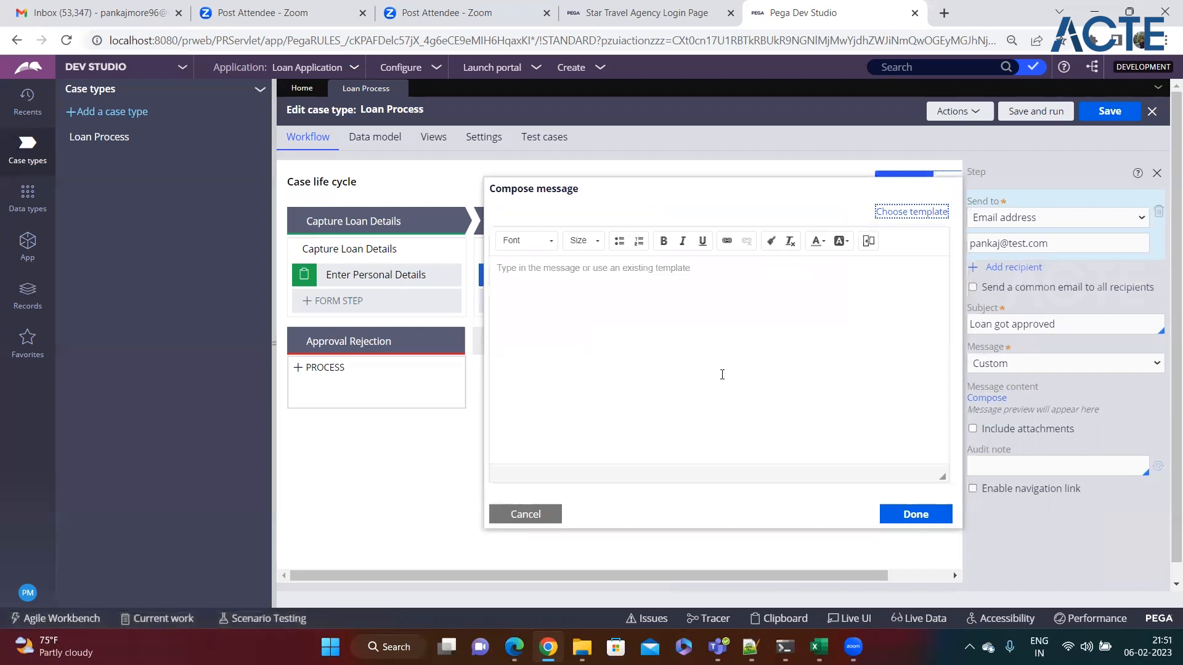
Step: Write the body 'Dear, Your loan has been approved.' with the sign-off 'Regards, BOA Team'
{"action": "left_click", "coordinate": [580, 278]}
{"action": "type", "text": "Dear"}
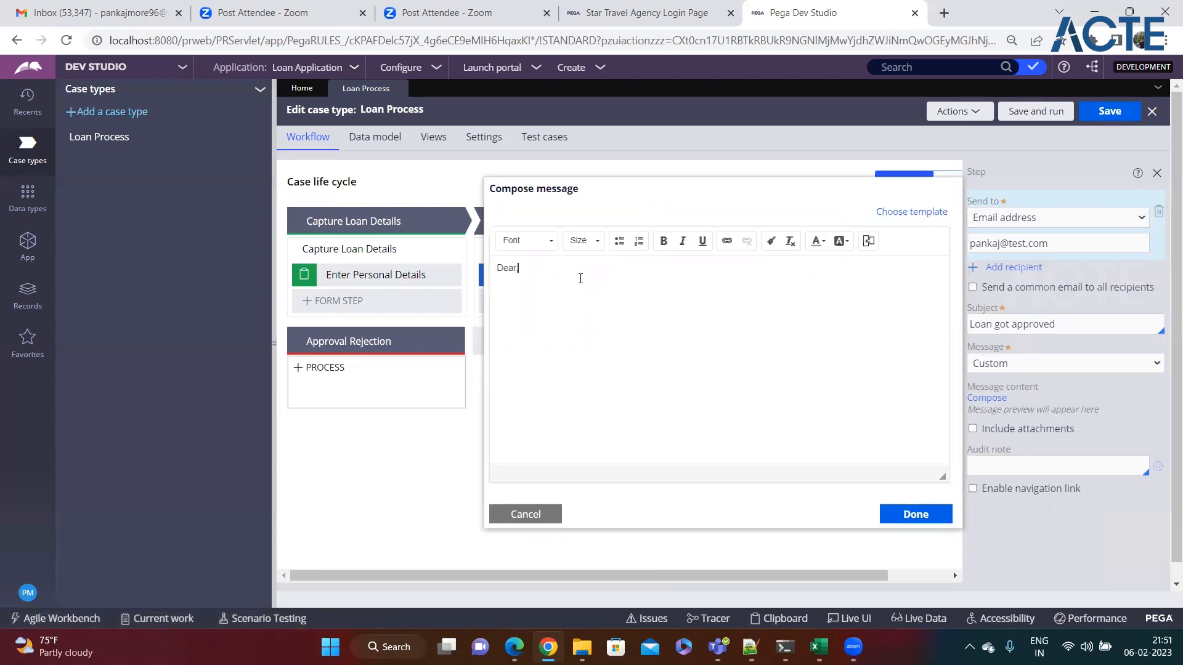
{"action": "type", "text": ", Your loan has been approved"}
{"action": "key", "text": "Return"}
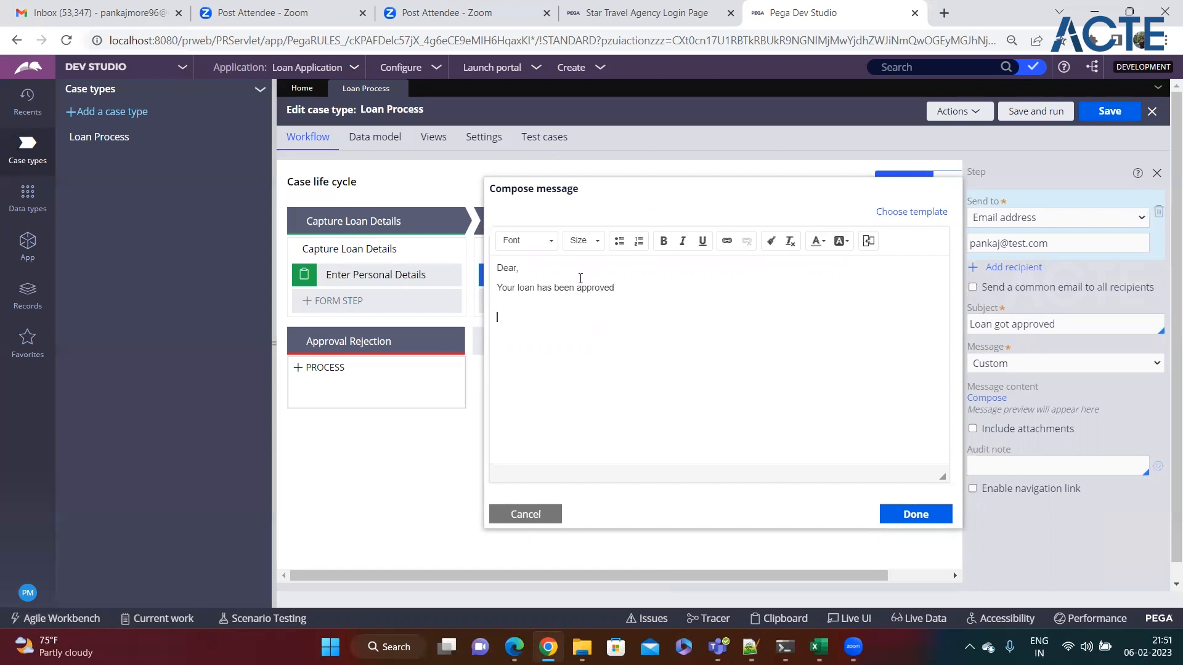
{"action": "type", "text": "Regards, B"}
{"action": "type", "text": "OA"}
{"action": "type", "text": "Team"}
{"action": "left_click", "coordinate": [610, 301]}
Step: Apply the message, rename the step to 'Send approval Email', and save the Loan Process case type
{"action": "left_click", "coordinate": [911, 512]}
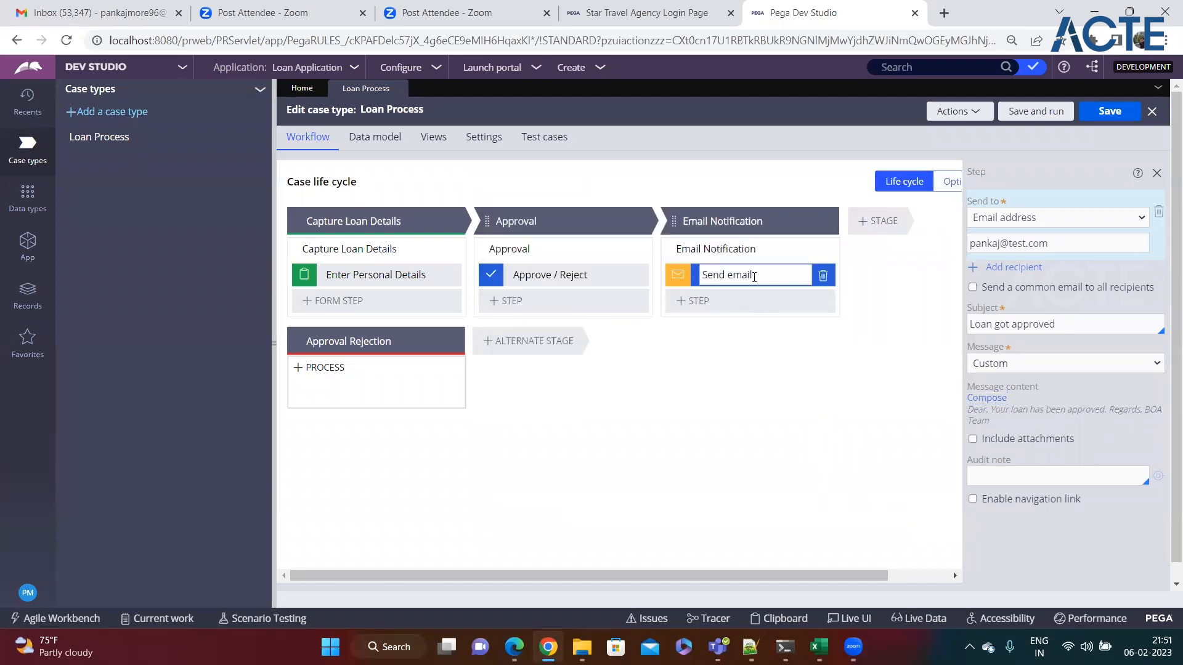
{"action": "key", "text": "BackSpace"}
{"action": "key", "text": "BackSpace"}
{"action": "key", "text": "BackSpace"}
{"action": "key", "text": "BackSpace"}
{"action": "type", "text": "approval Email"}
{"action": "key", "text": "Return"}
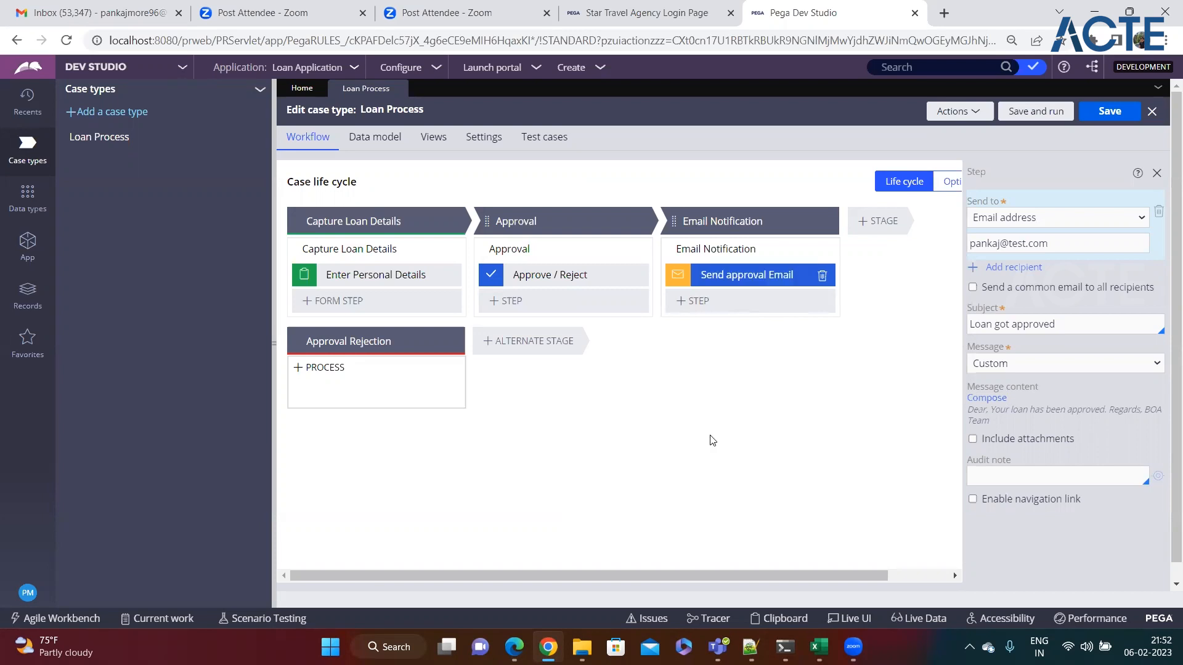
{"action": "left_click", "coordinate": [275, 345]}
{"action": "left_click", "coordinate": [1107, 117]}
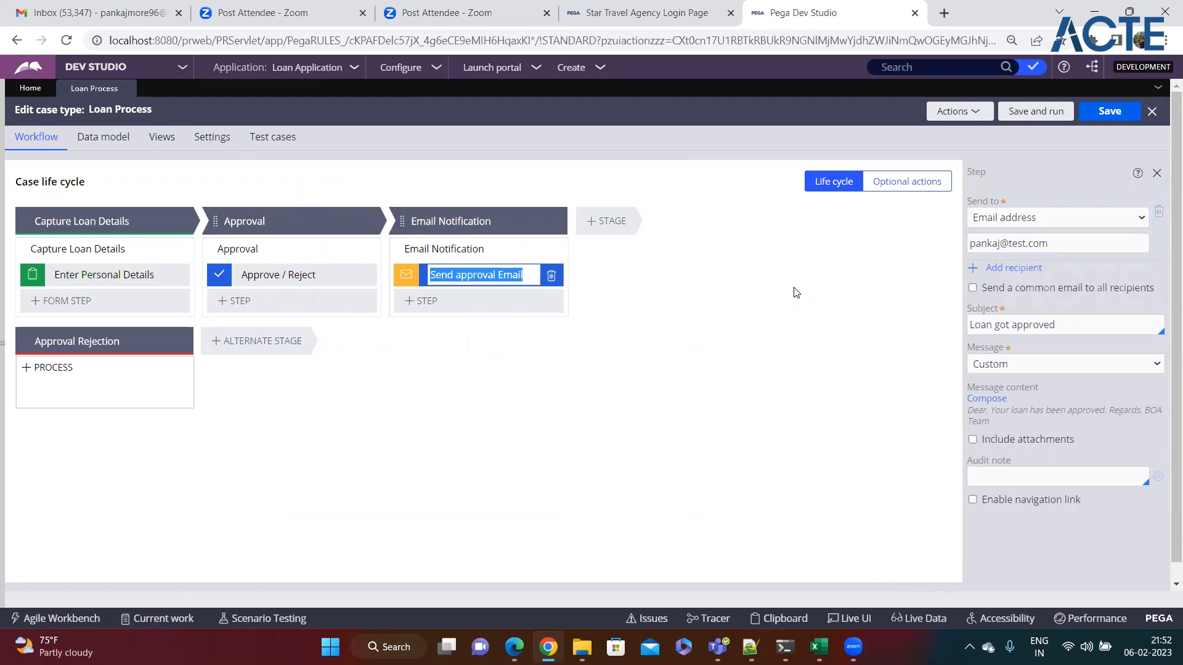
{"action": "left_click", "coordinate": [557, 367]}
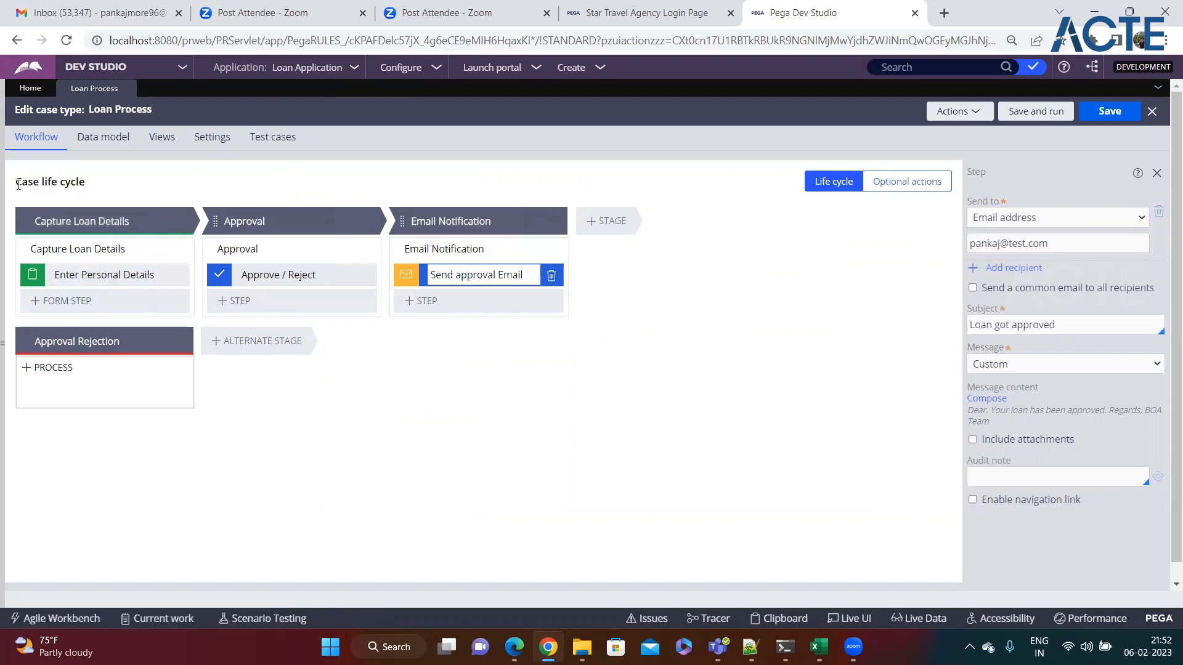
{"action": "left_click_drag", "start_coordinate": [18, 184], "coordinate": [121, 184]}
{"action": "left_click", "coordinate": [309, 502]}
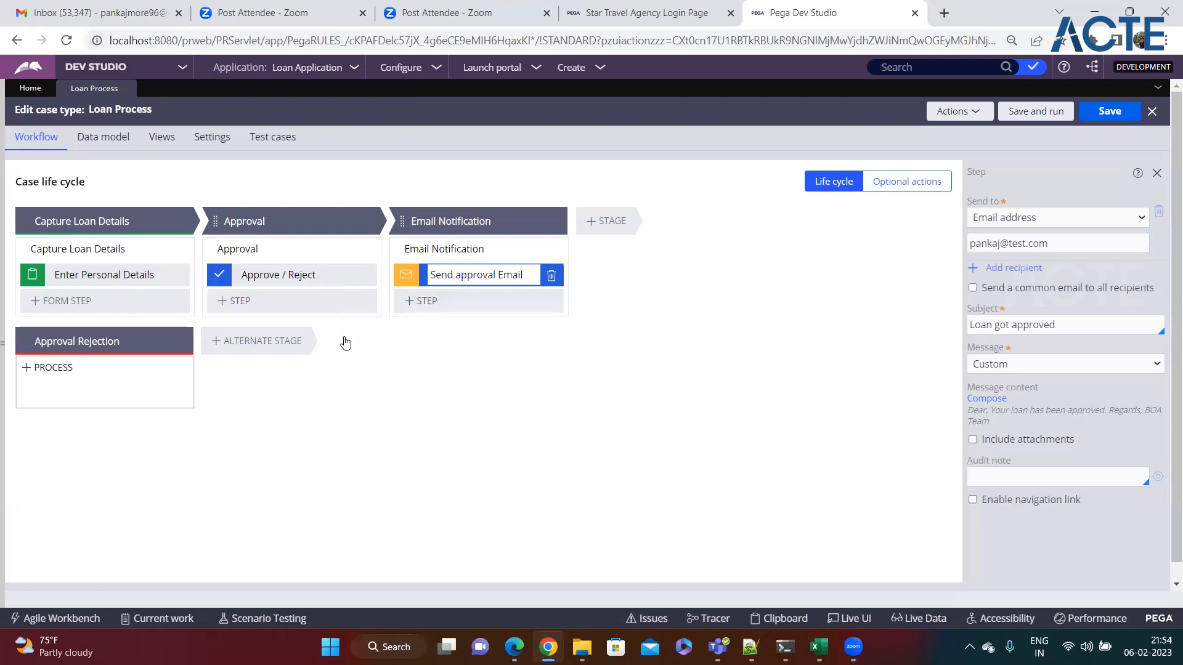
Step: In the Notepad++ notes, add a 'Stages' heading listing '- Primary Stages' and '- Alternate Stages'
{"action": "mouse_move", "coordinate": [80, 390]}
{"action": "left_click", "coordinate": [749, 647]}
{"action": "left_click", "coordinate": [284, 355]}
{"action": "key", "text": "Return"}
{"action": "key", "text": "Return"}
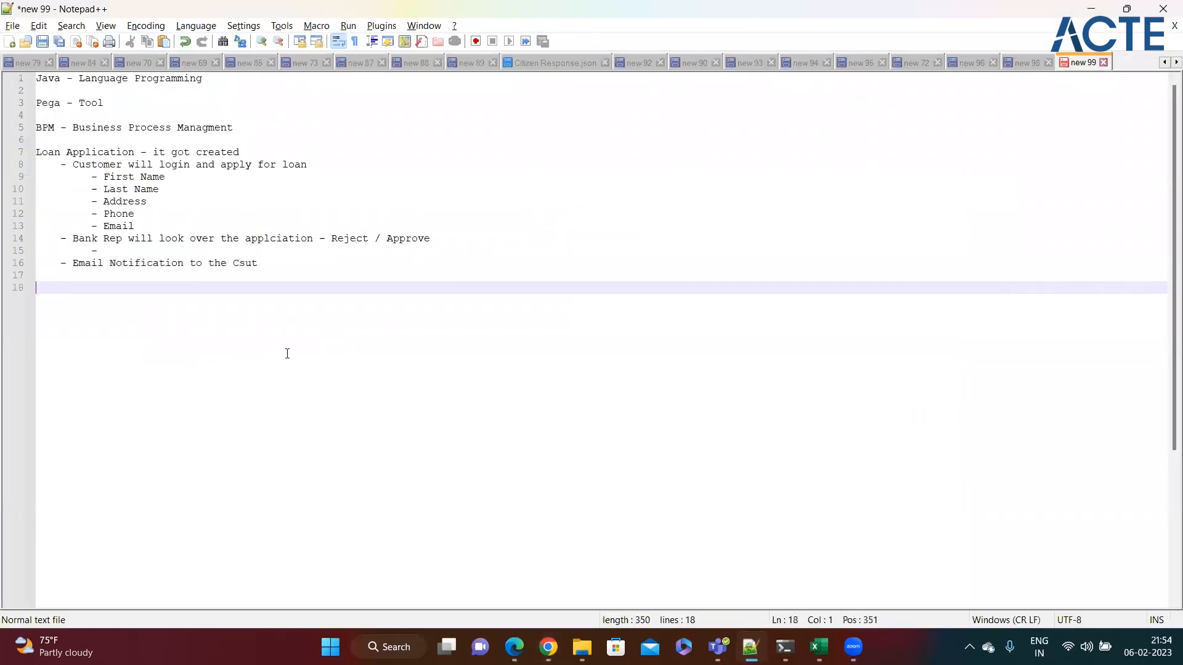
{"action": "type", "text": "Stages"}
{"action": "key", "text": "Return"}
{"action": "type", "text": "- P"}
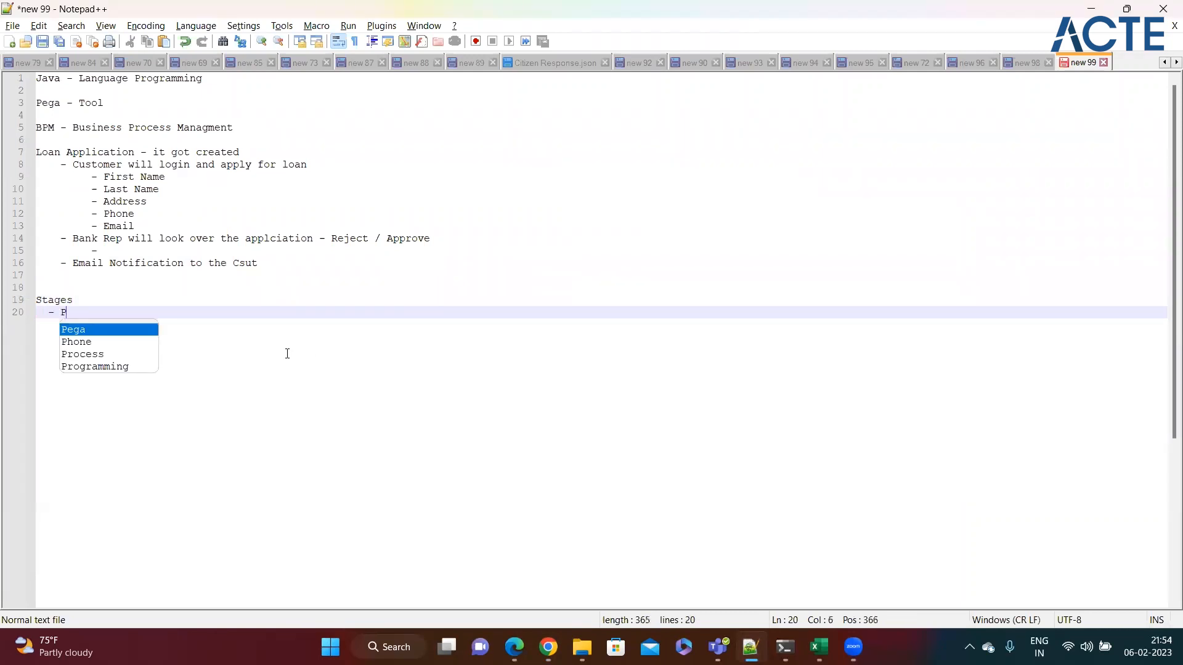
{"action": "type", "text": "rimary Stages"}
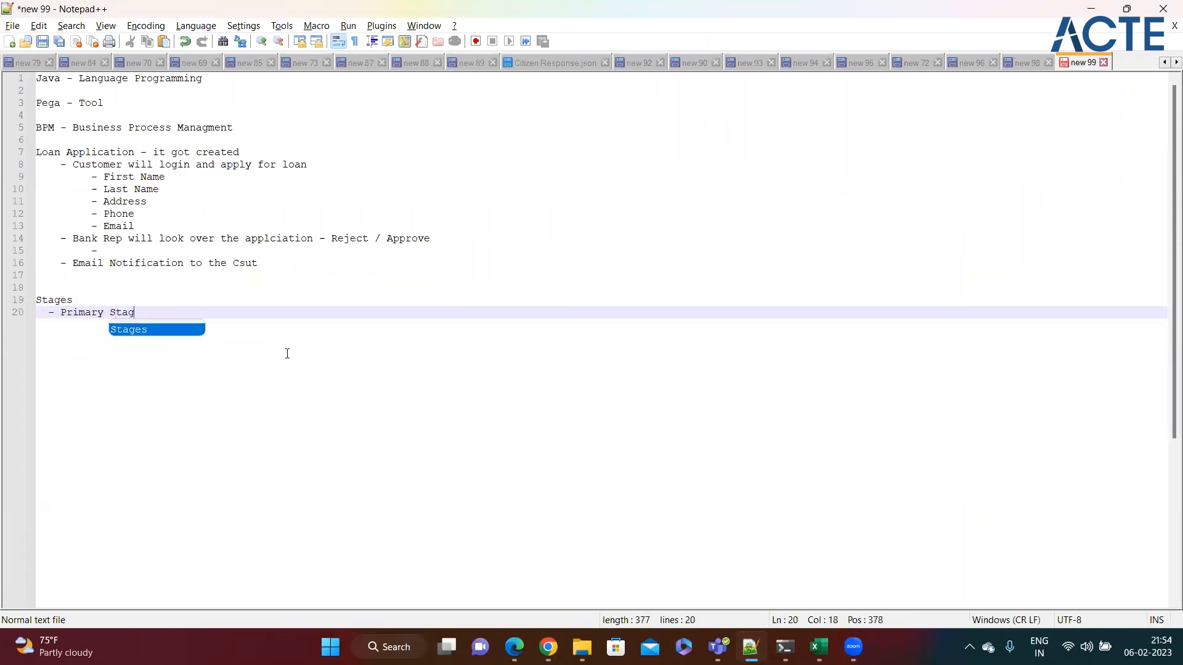
{"action": "key", "text": "Return"}
{"action": "type", "text": "- Alternate Stages"}
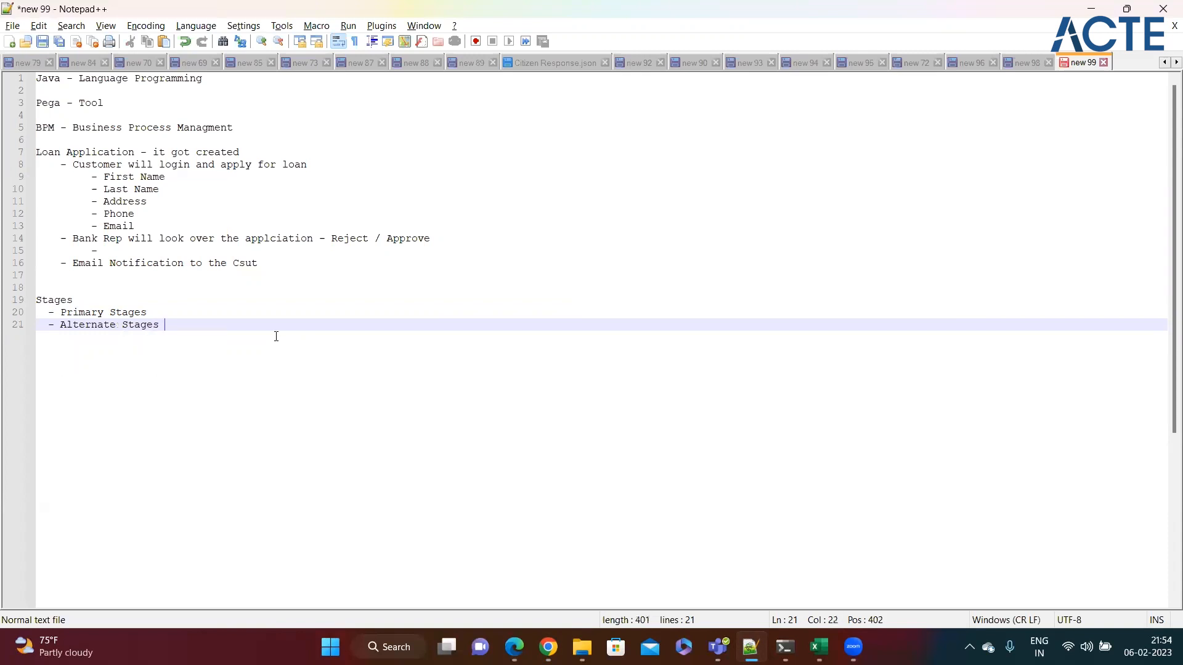
Step: Mark Primary Stages as '- Happy path' and Alternate Stages as '- Unhappy Path'
{"action": "left_click", "coordinate": [170, 312]}
{"action": "type", "text": "- Happy path"}
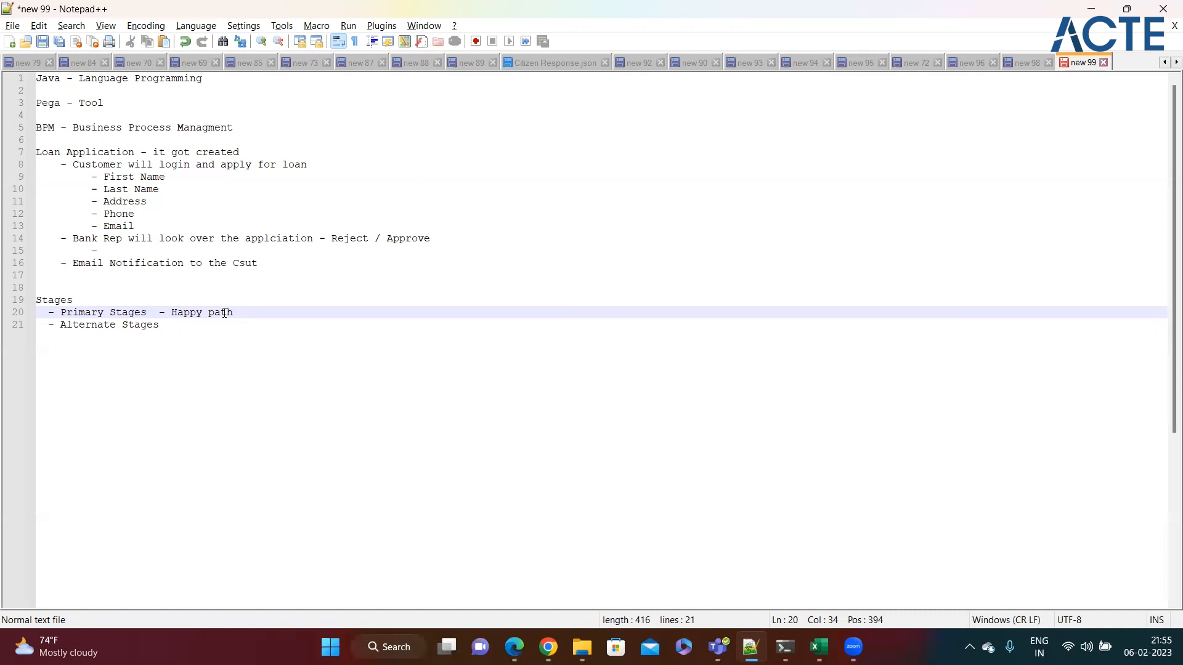
{"action": "left_click", "coordinate": [194, 324]}
{"action": "type", "text": "- "}
{"action": "type", "text": "Unh"}
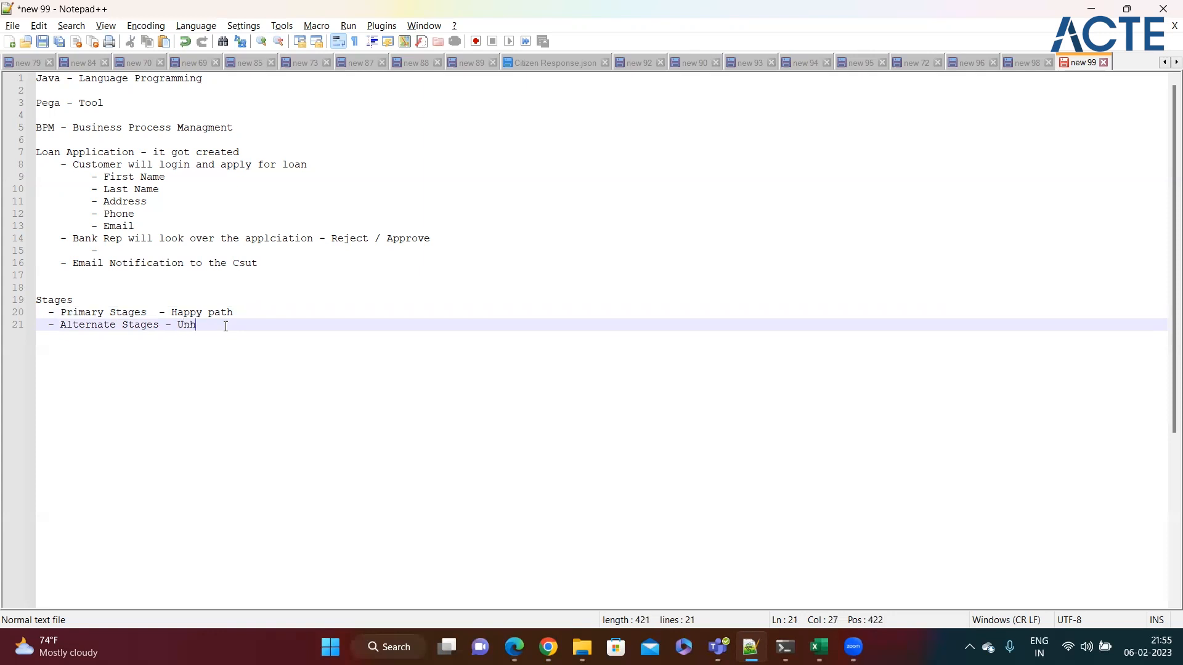
{"action": "type", "text": "appy Path"}
{"action": "left_click_drag", "start_coordinate": [266, 328], "coordinate": [63, 327]}
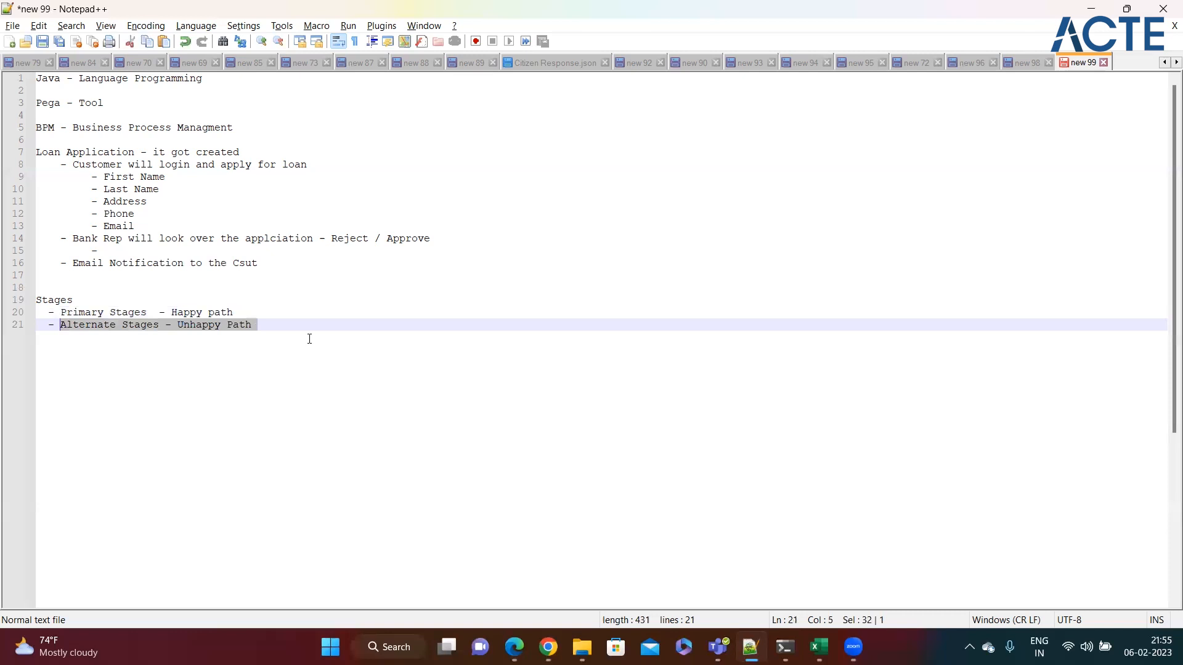
{"action": "key", "text": "alt+Tab"}
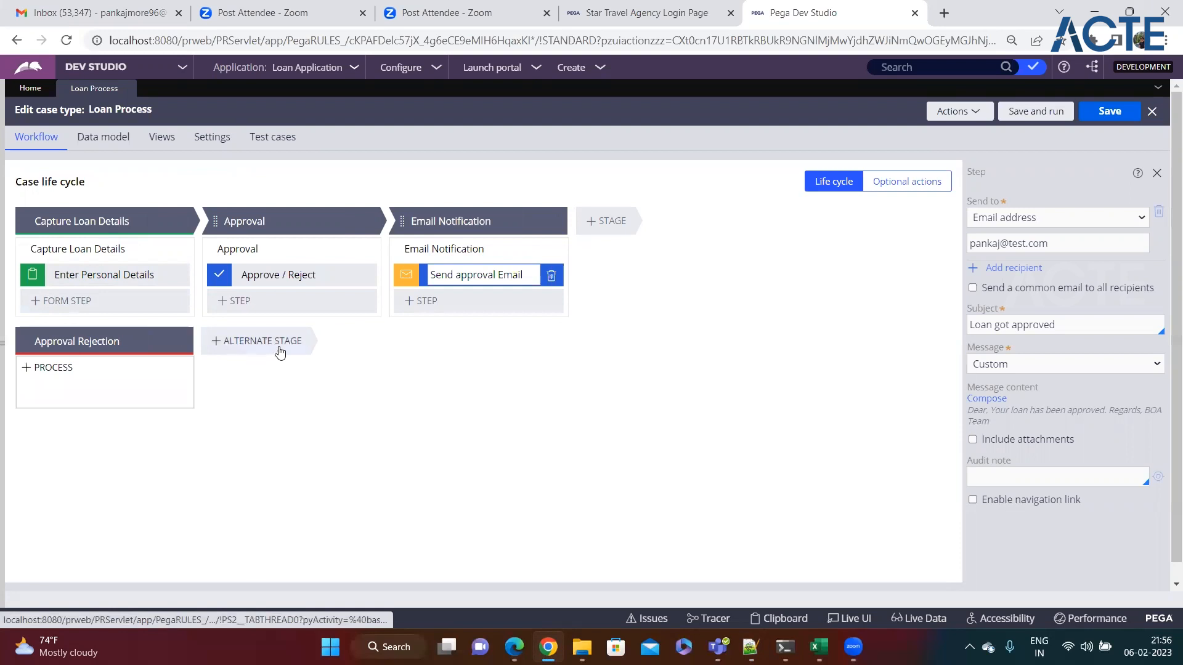
Step: Add a Send email automation step to Approval Rejection and name it 'Send Rejection Email'
{"action": "mouse_move", "coordinate": [79, 385]}
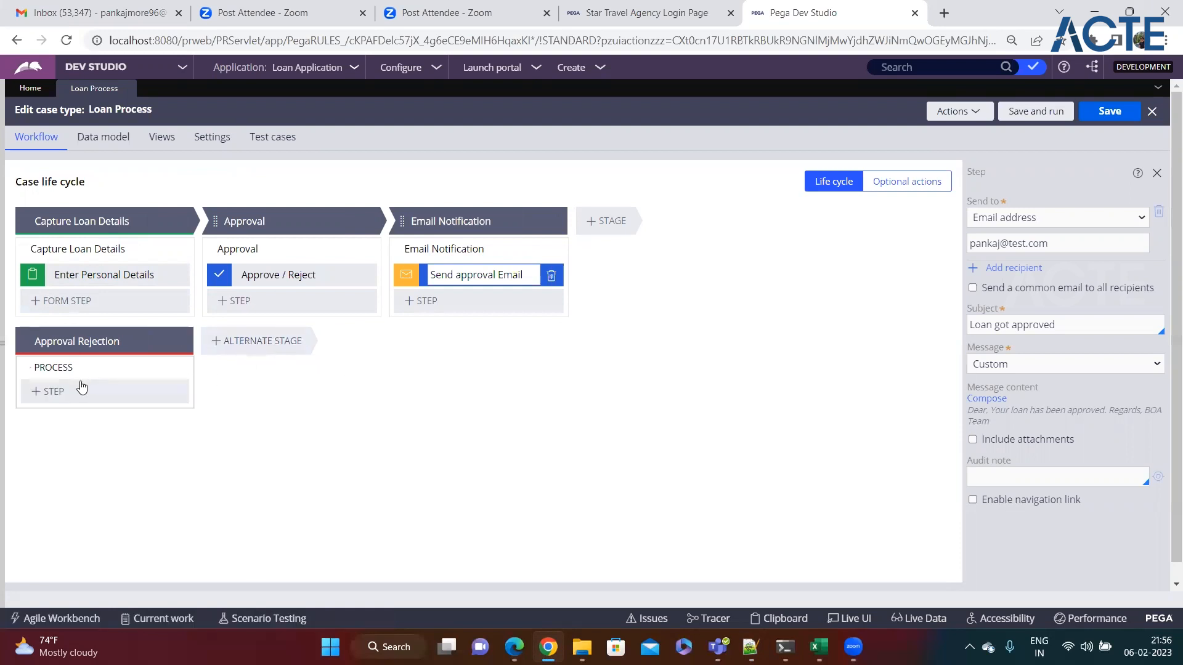
{"action": "left_click", "coordinate": [45, 402]}
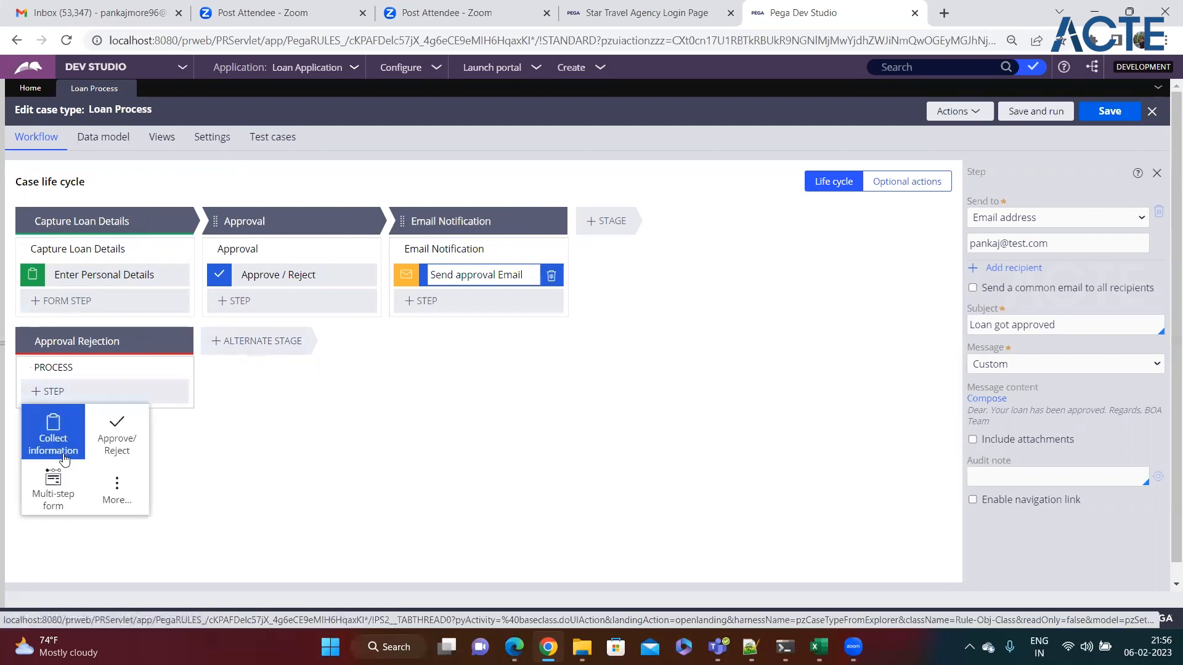
{"action": "left_click", "coordinate": [109, 491]}
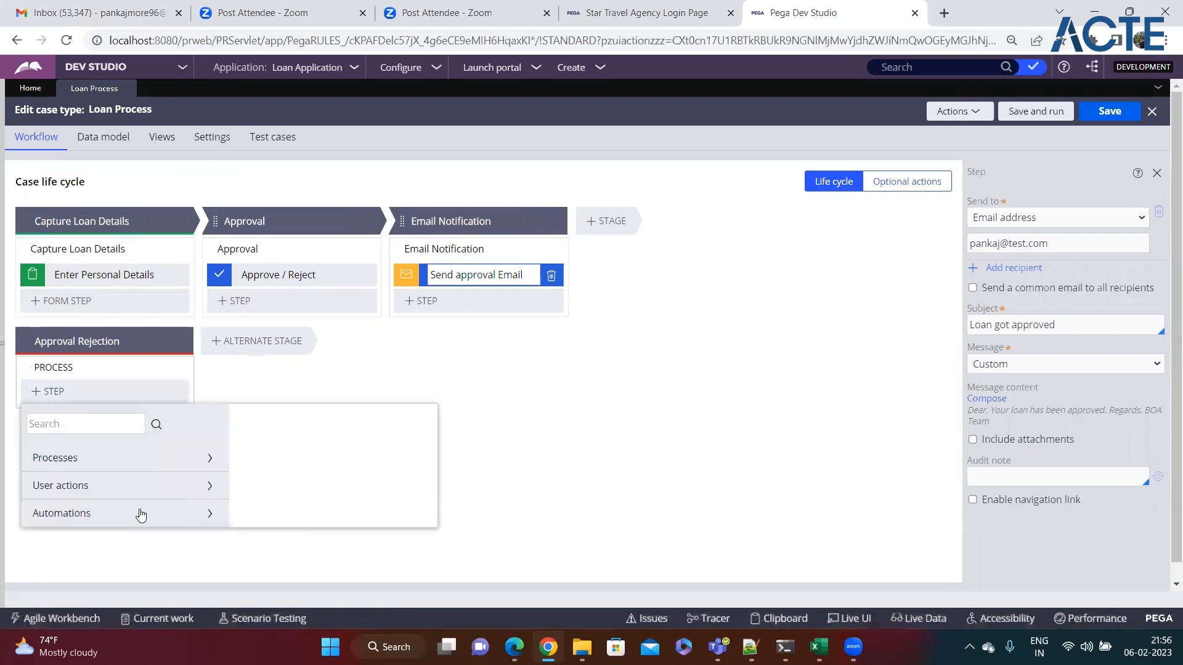
{"action": "left_click", "coordinate": [140, 512]}
{"action": "scroll", "coordinate": [141, 516], "scroll_direction": "down", "scroll_amount": 1}
{"action": "scroll", "coordinate": [141, 516], "scroll_direction": "down", "scroll_amount": 10}
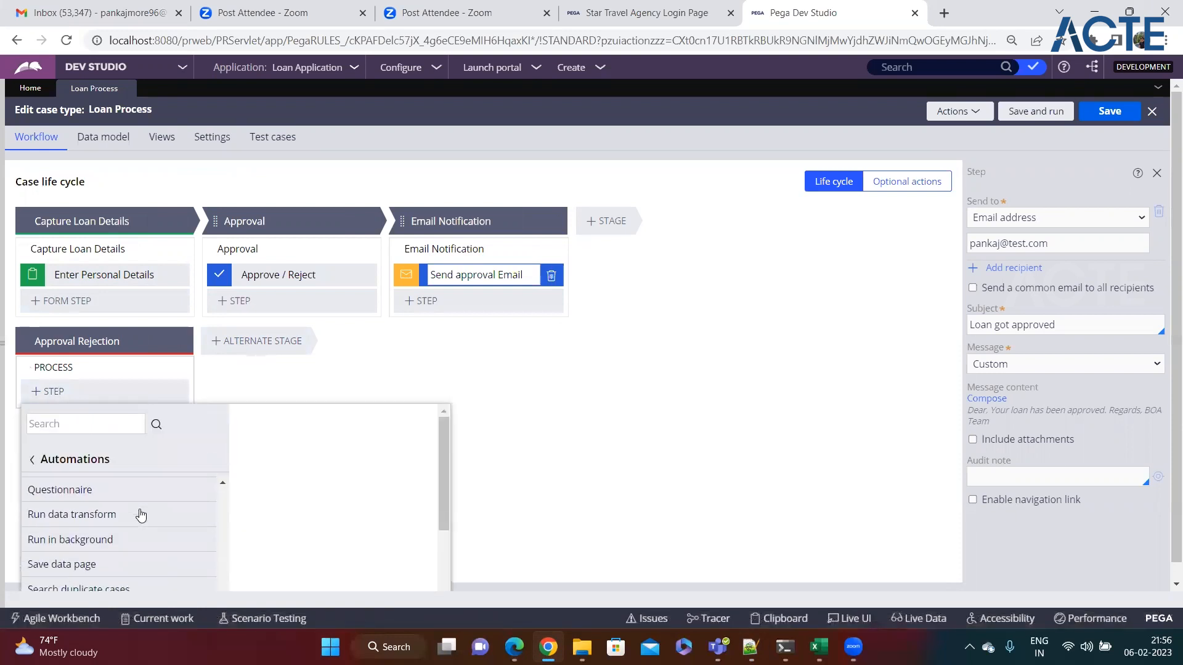
{"action": "left_click", "coordinate": [60, 502]}
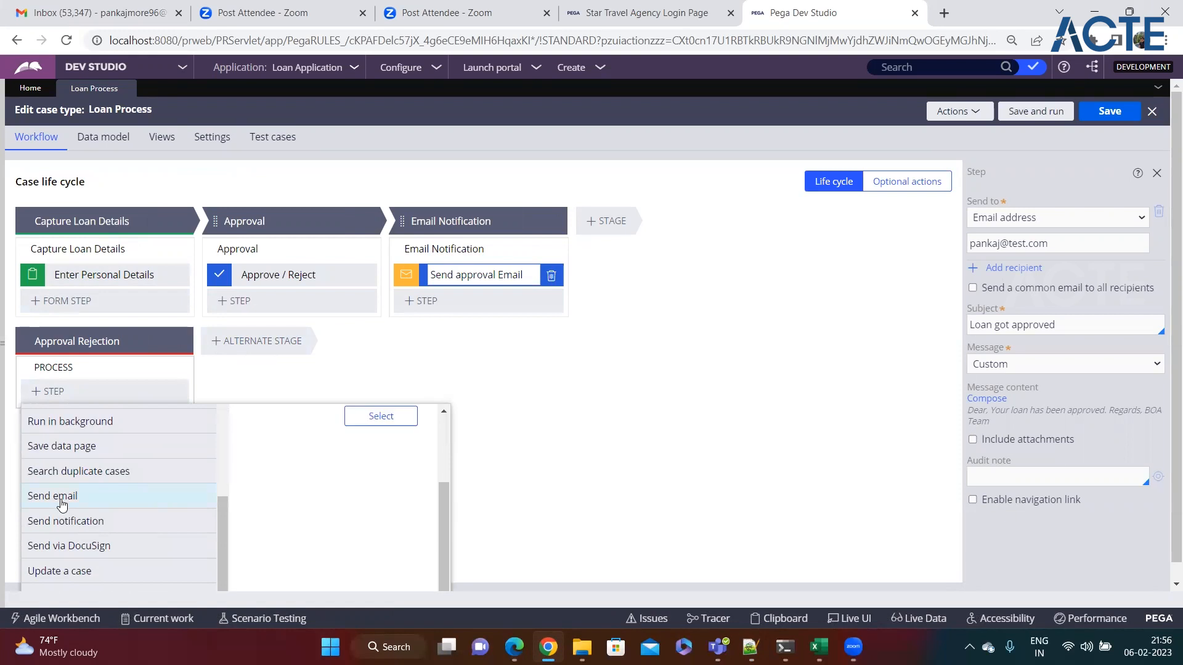
{"action": "left_click", "coordinate": [377, 423]}
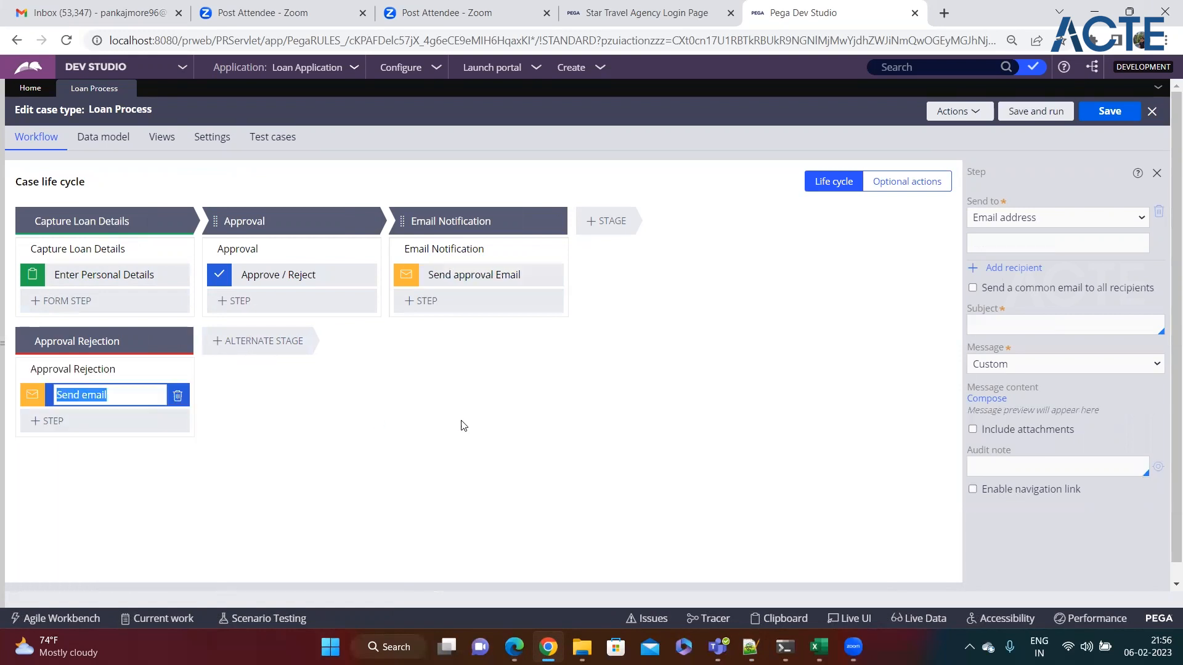
{"action": "type", "text": "Se"}
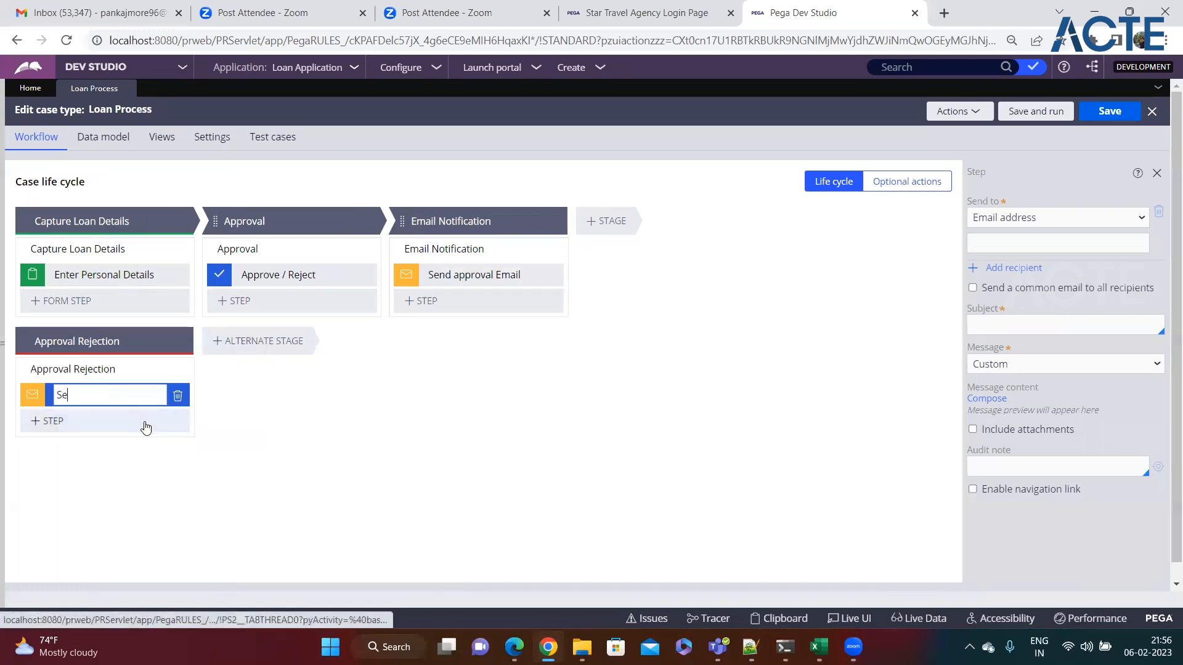
{"action": "type", "text": "nd Rejected"}
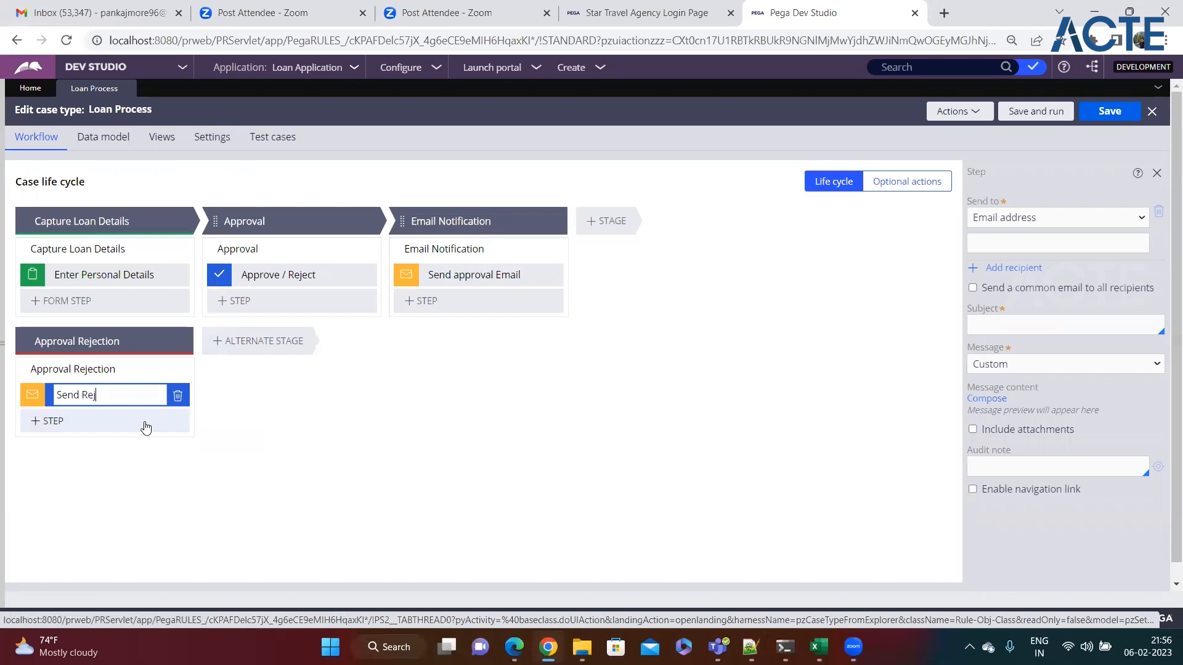
{"action": "key", "text": "BackSpace"}
{"action": "key", "text": "BackSpace"}
{"action": "type", "text": "ion Email"}
Step: Fill in the recipient's e-mail address and the subject 'Loan Rejected' for the rejection email
{"action": "left_click", "coordinate": [1028, 243]}
{"action": "type", "text": "pankaj@"}
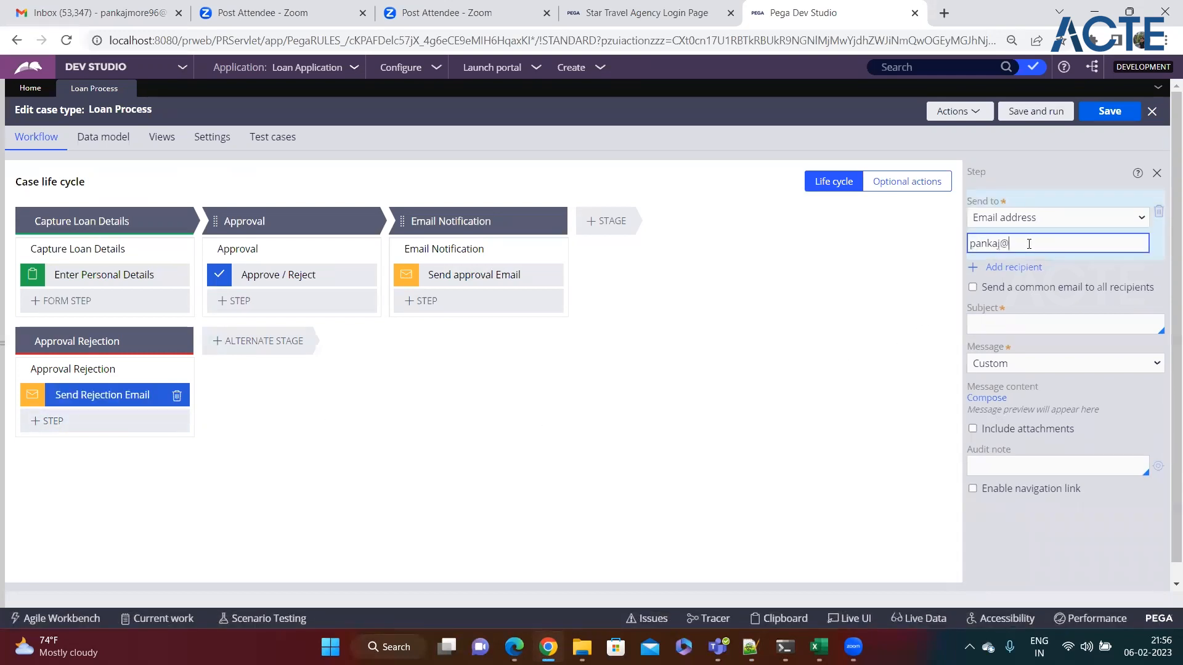
{"action": "type", "text": "tect.com"}
{"action": "left_click", "coordinate": [1015, 327]}
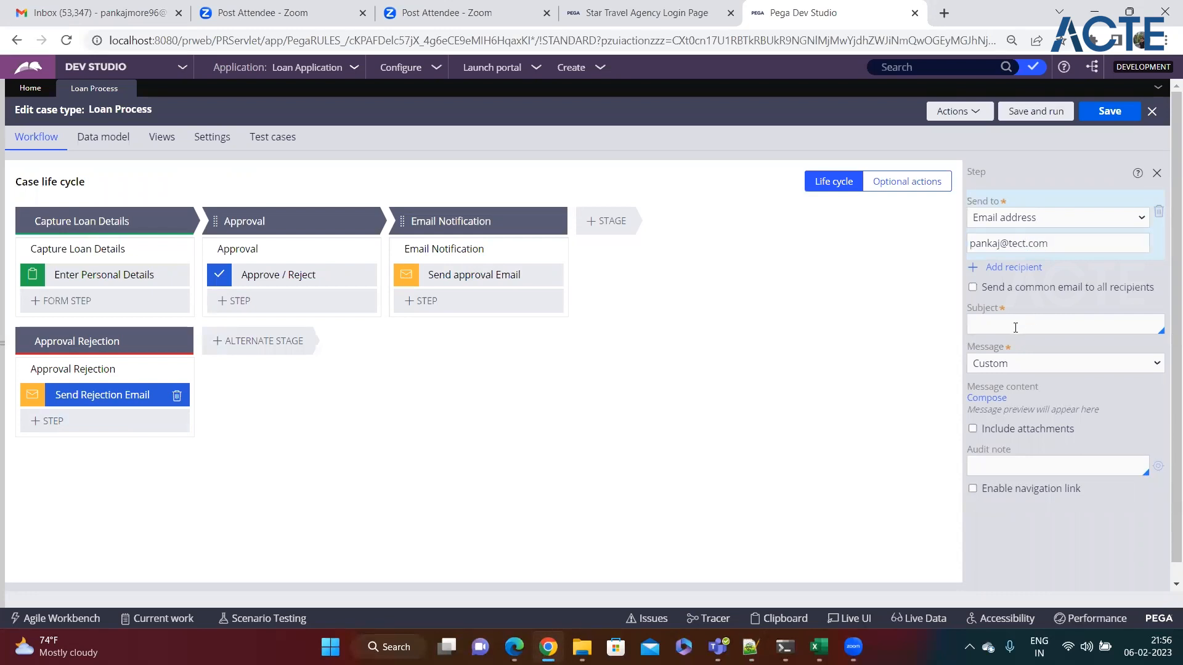
{"action": "type", "text": "Loan Rejected"}
Step: Compose the body as a greeting to the customer plus 'Your loan applcuation got rejected'
{"action": "left_click", "coordinate": [986, 398]}
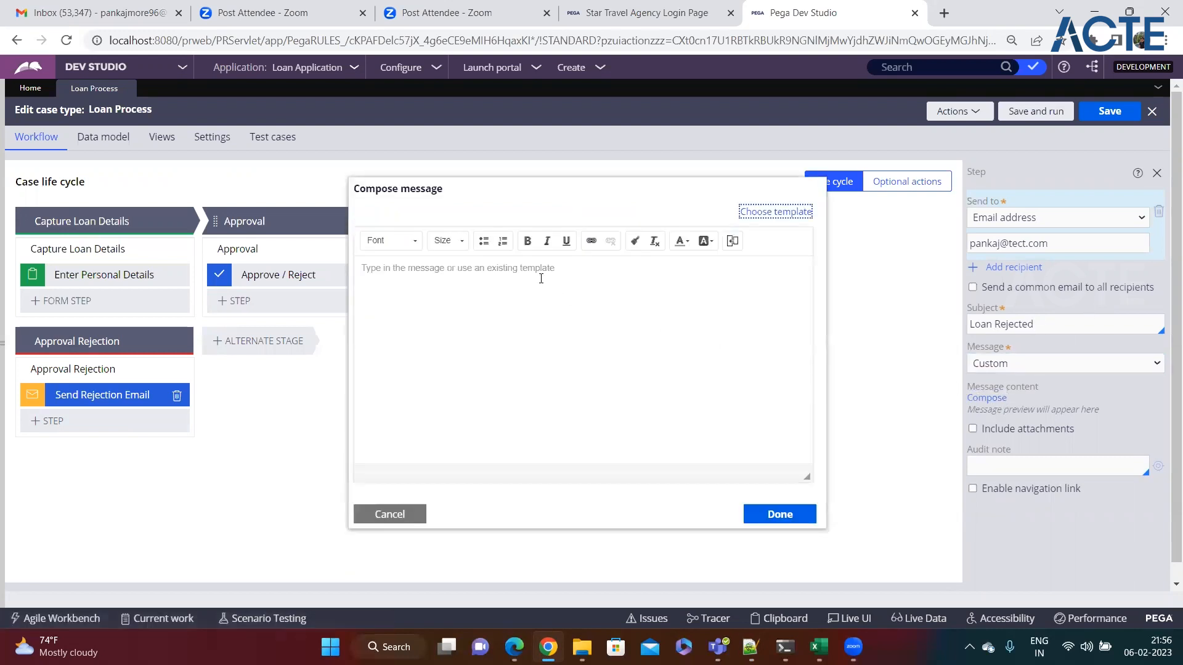
{"action": "type", "text": "Dear P"}
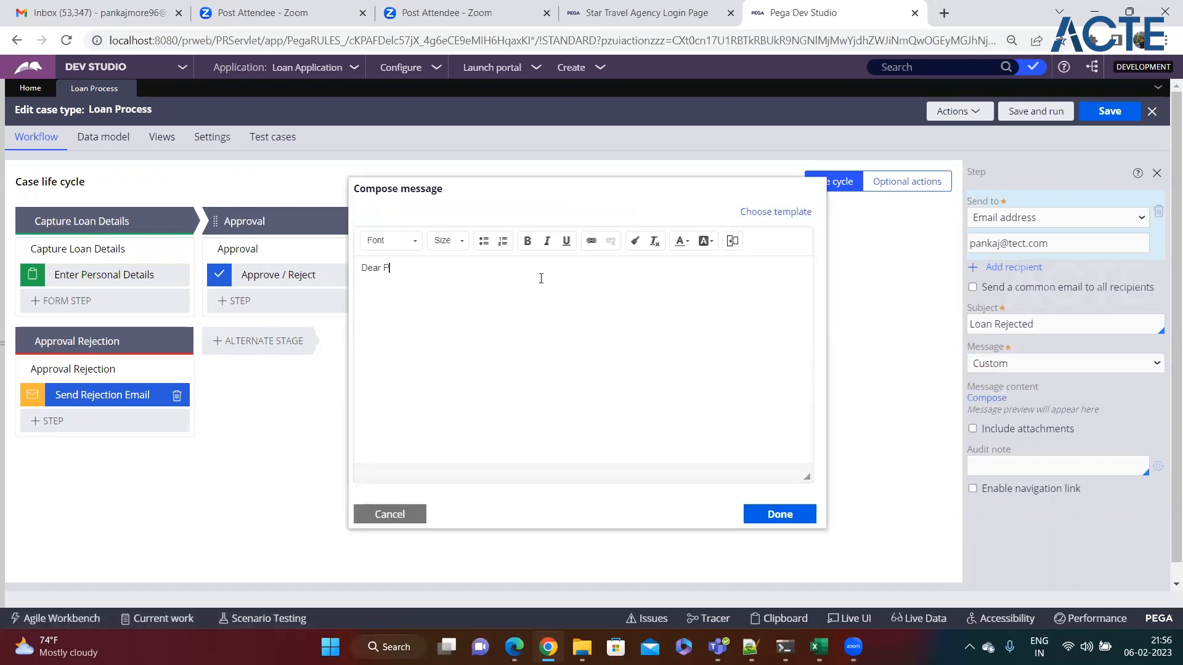
{"action": "type", "text": "ankaj,"}
{"action": "key", "text": "Return"}
{"action": "type", "text": "Your loan applcuation got rejected."}
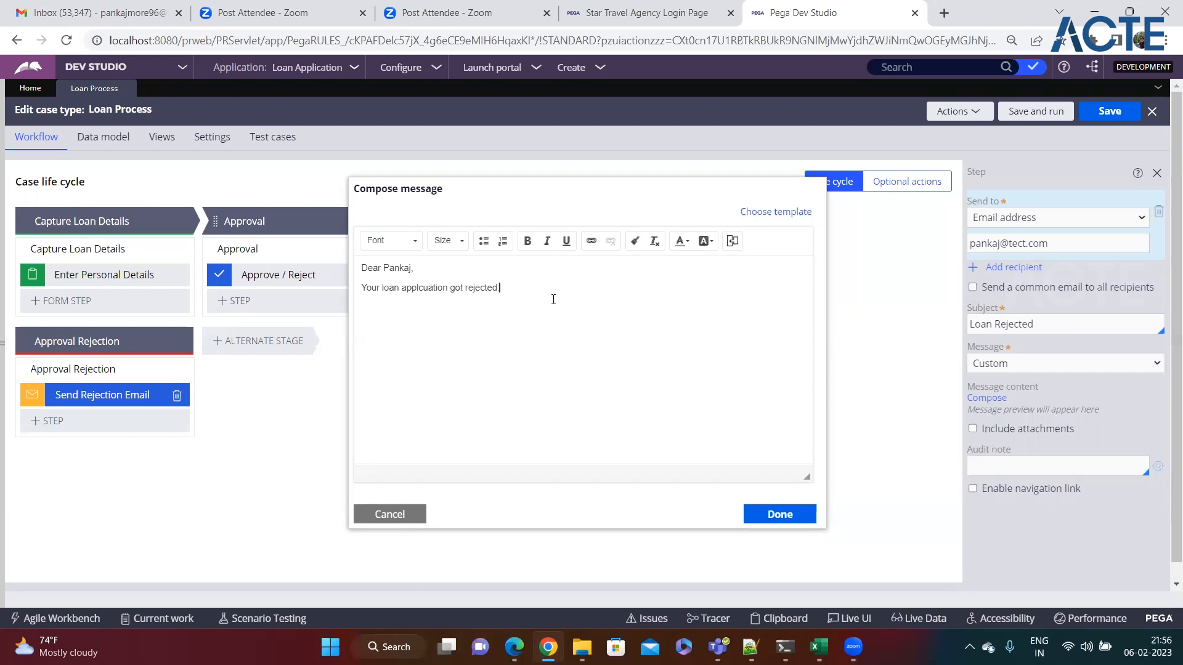
{"action": "left_click", "coordinate": [771, 511]}
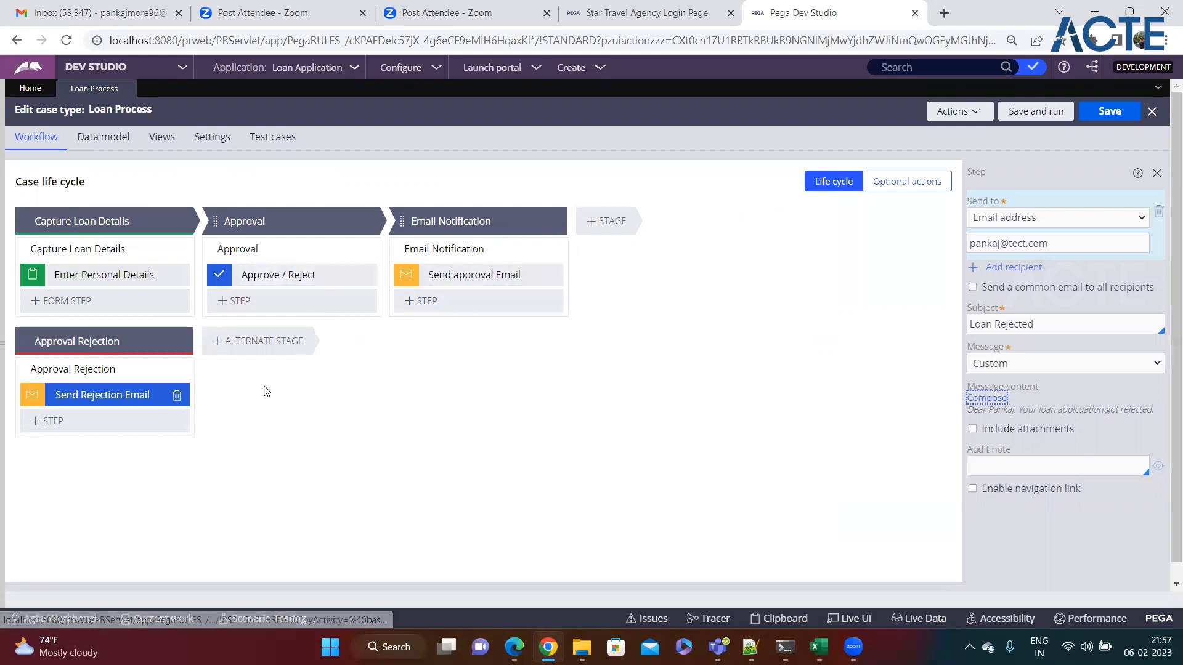
Step: Make the Email Notification stage resolve the case as Resolved-Completed and save the case type
{"action": "left_click", "coordinate": [456, 221]}
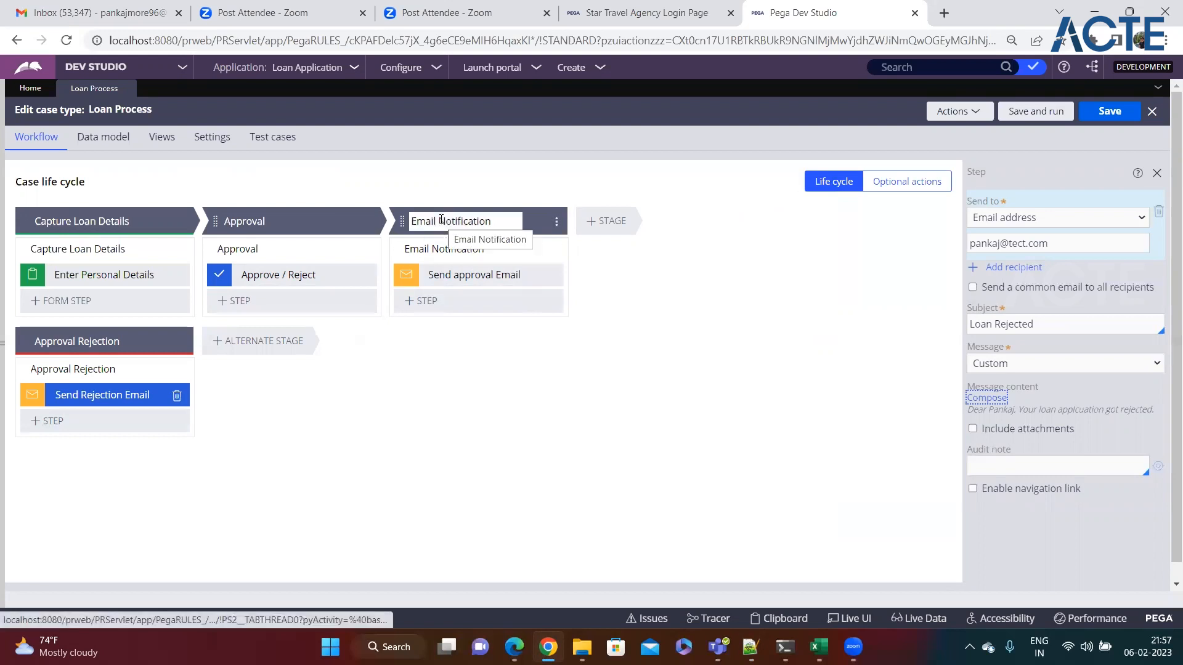
{"action": "left_click", "coordinate": [441, 221]}
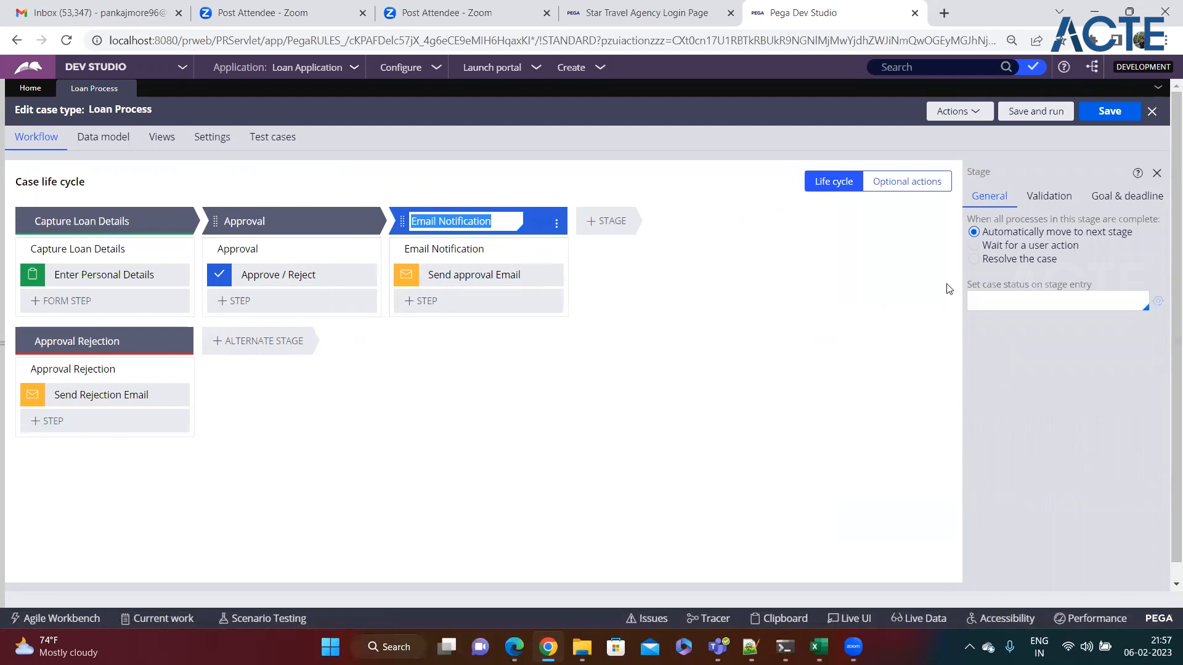
{"action": "left_click", "coordinate": [973, 259]}
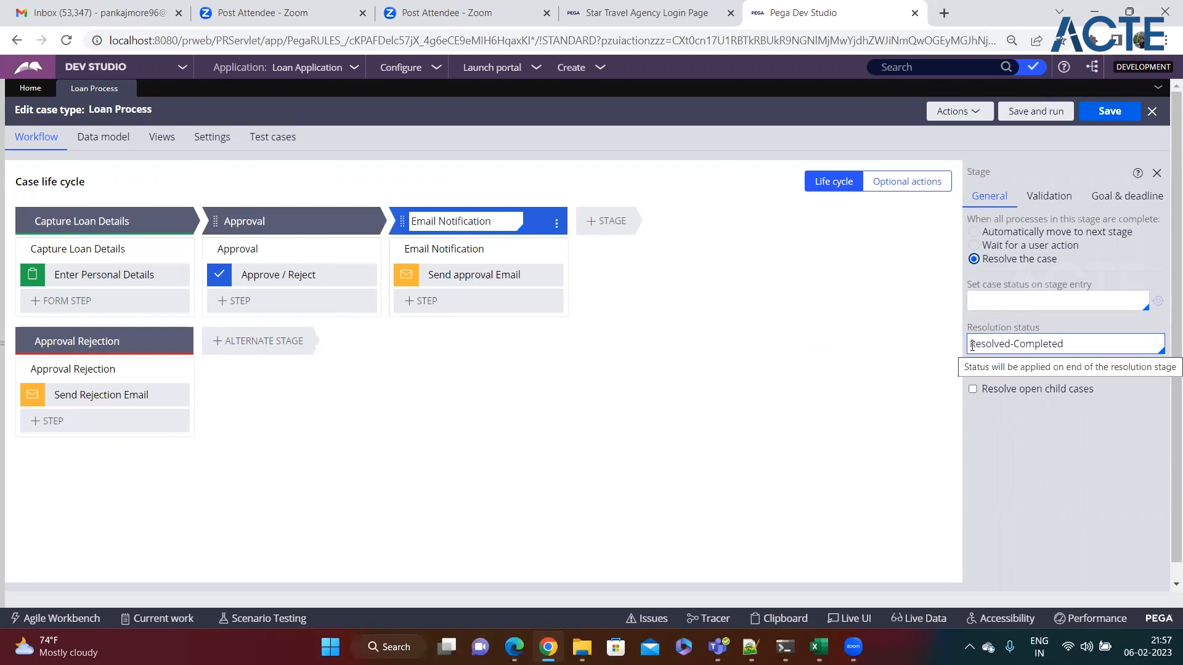
{"action": "triple_click", "coordinate": [972, 345]}
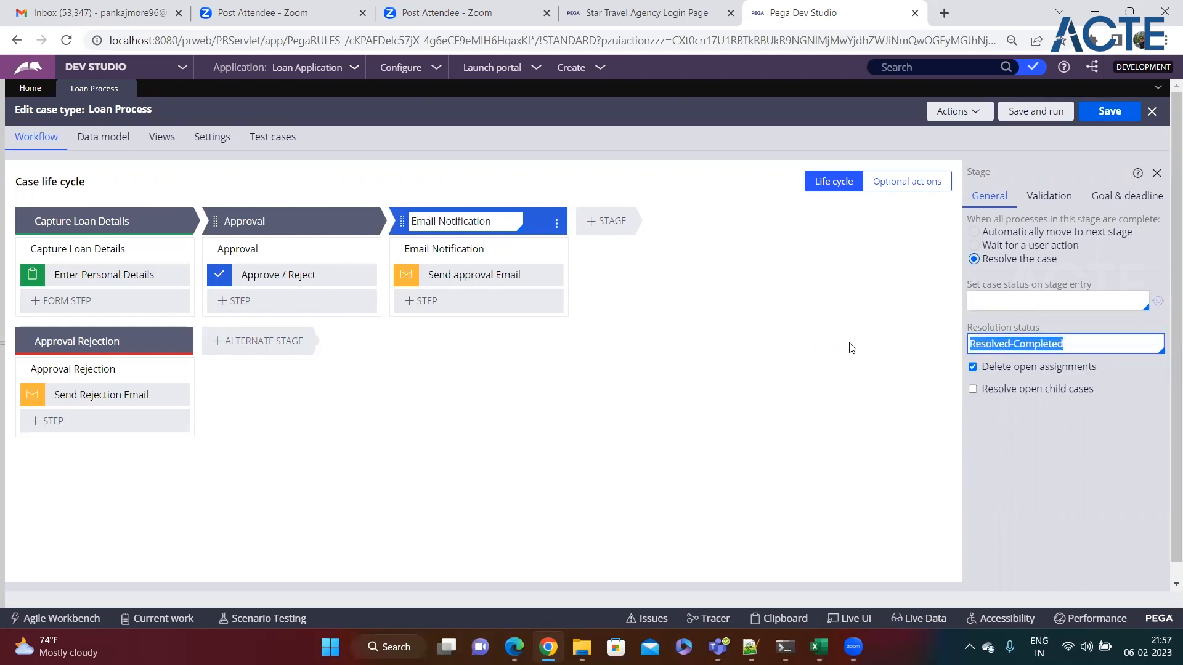
{"action": "left_click", "coordinate": [851, 349]}
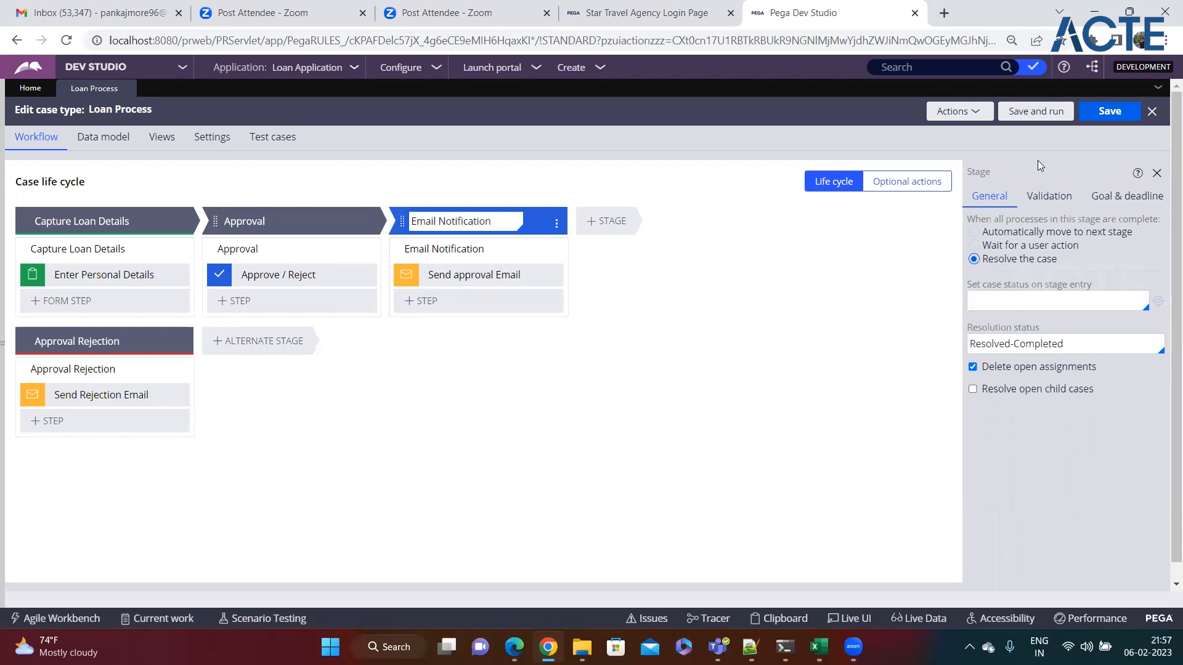
{"action": "left_click", "coordinate": [1106, 112]}
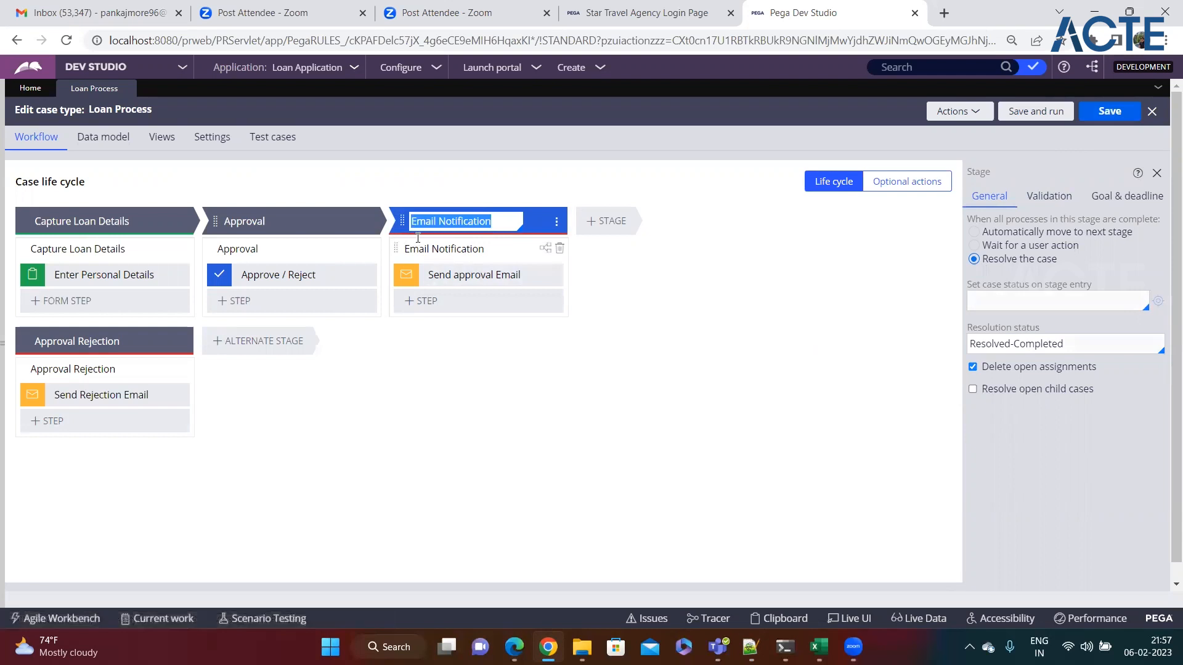
{"action": "left_click", "coordinate": [604, 388]}
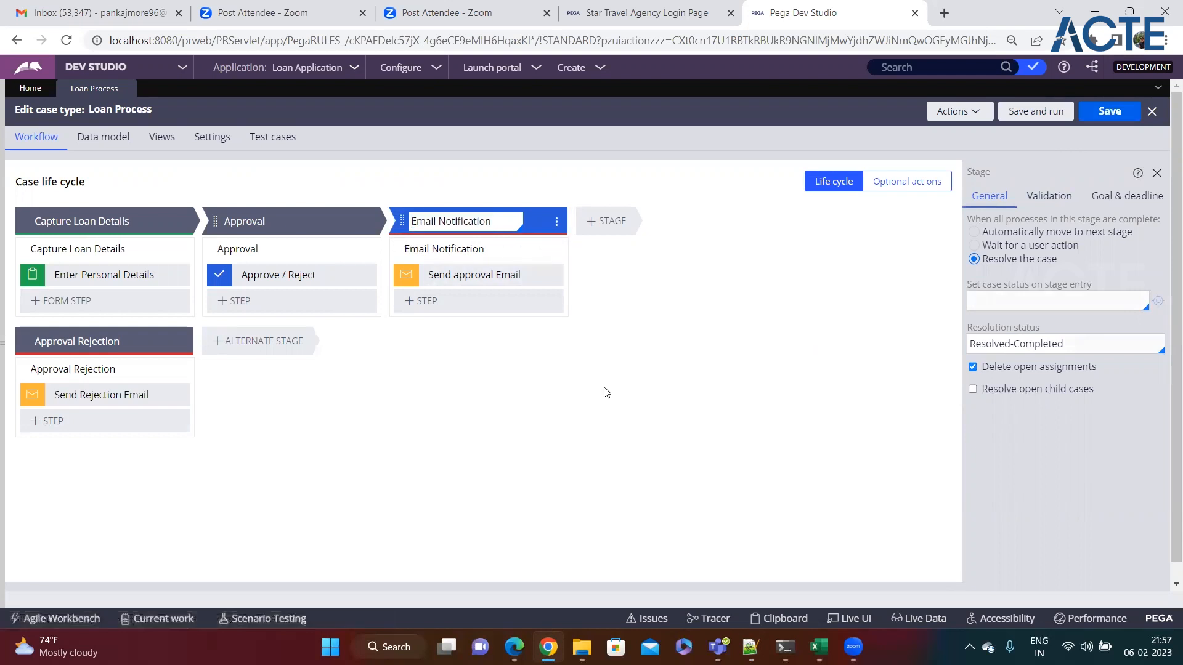
Step: Close the stage settings panel and bring the Notepad++ loan notes to the front
{"action": "left_click", "coordinate": [1157, 174]}
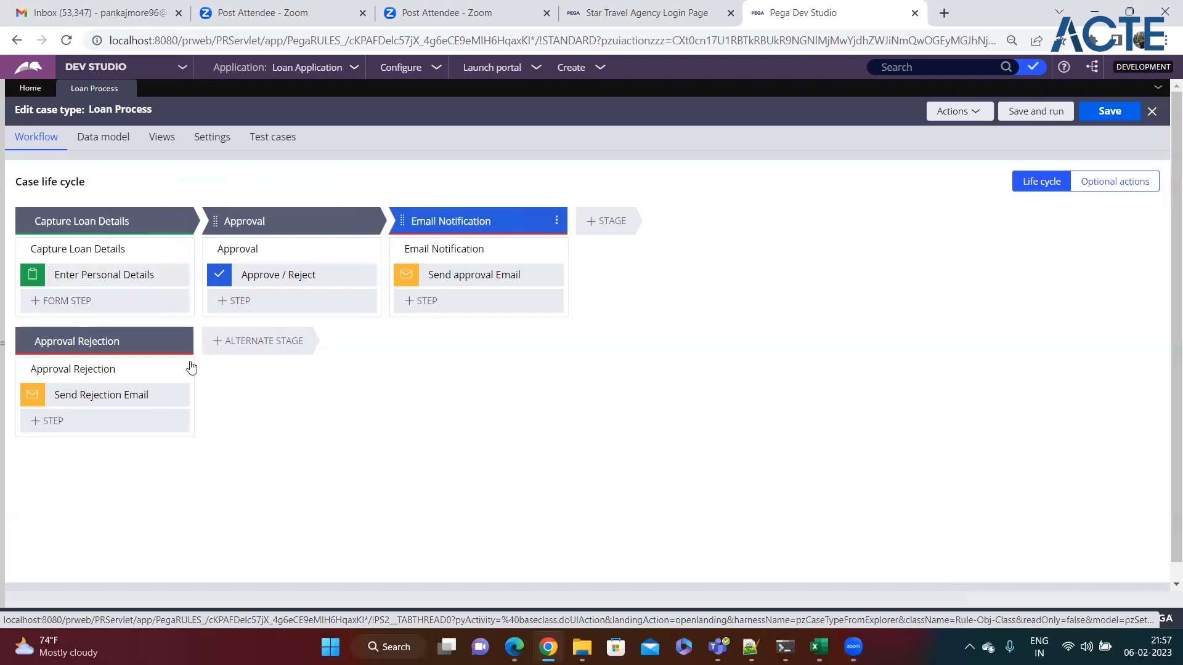
{"action": "left_click", "coordinate": [468, 221]}
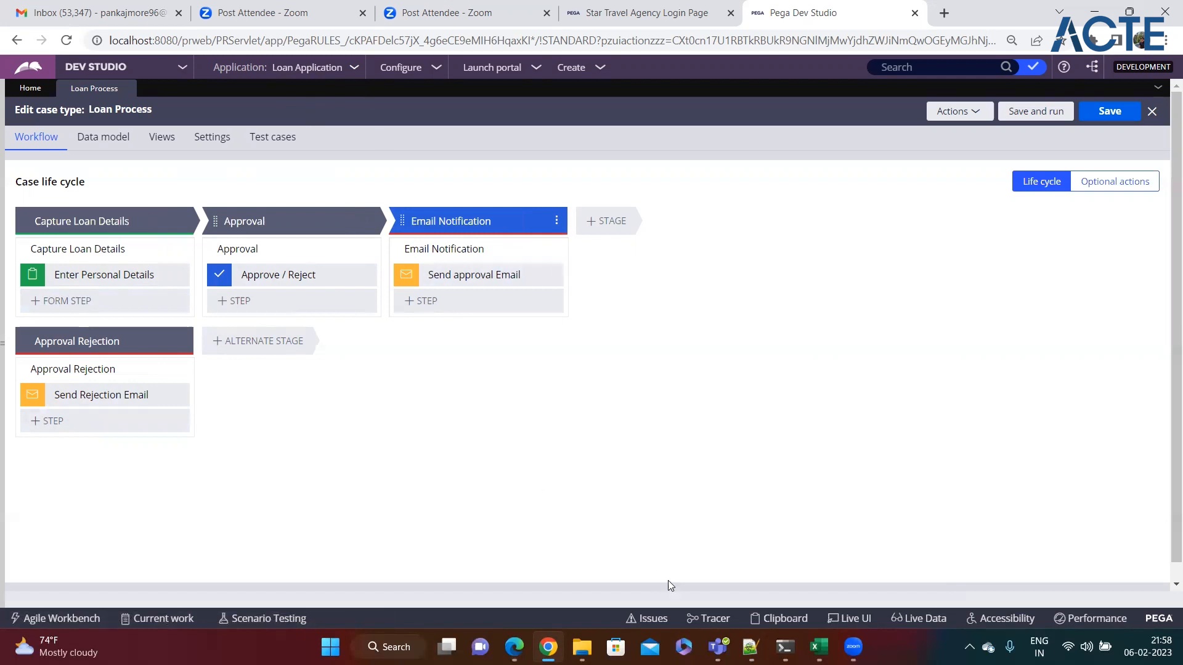
{"action": "left_click", "coordinate": [749, 647]}
{"action": "left_click_drag", "start_coordinate": [271, 263], "coordinate": [17, 157]}
Step: Review the Stages notes on happy and unhappy paths, then return to the Pega life cycle
{"action": "left_click", "coordinate": [304, 271]}
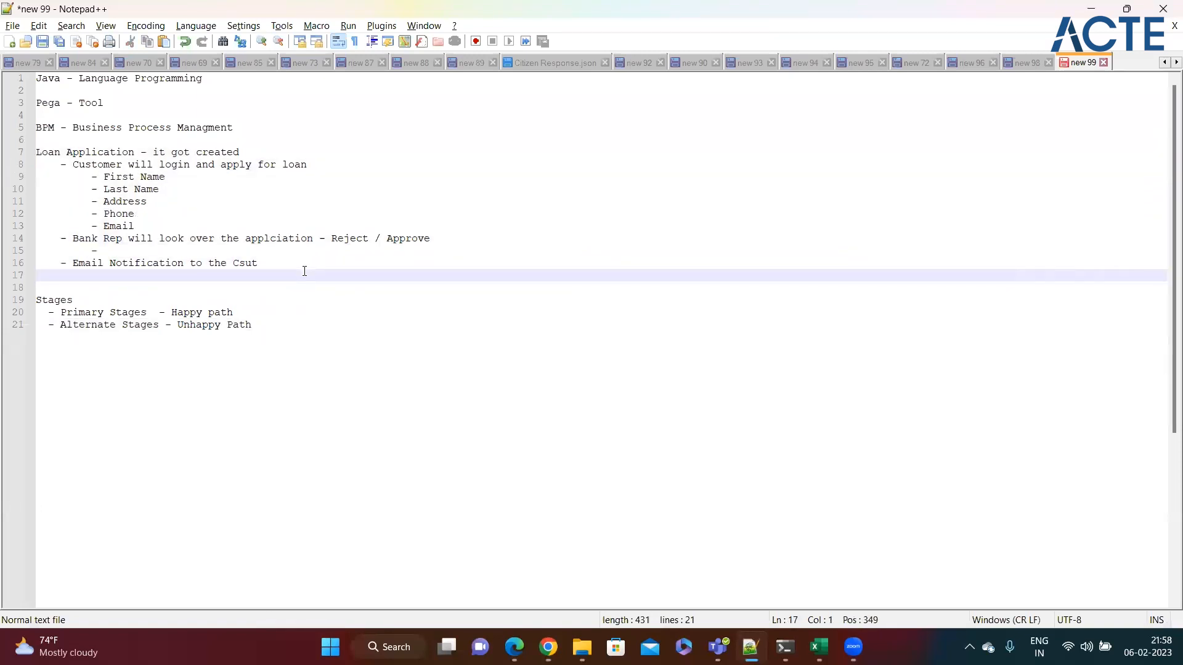
{"action": "double_click", "coordinate": [78, 303]}
{"action": "key", "text": "ctrl+End"}
{"action": "left_click_drag", "start_coordinate": [245, 312], "coordinate": [67, 312]}
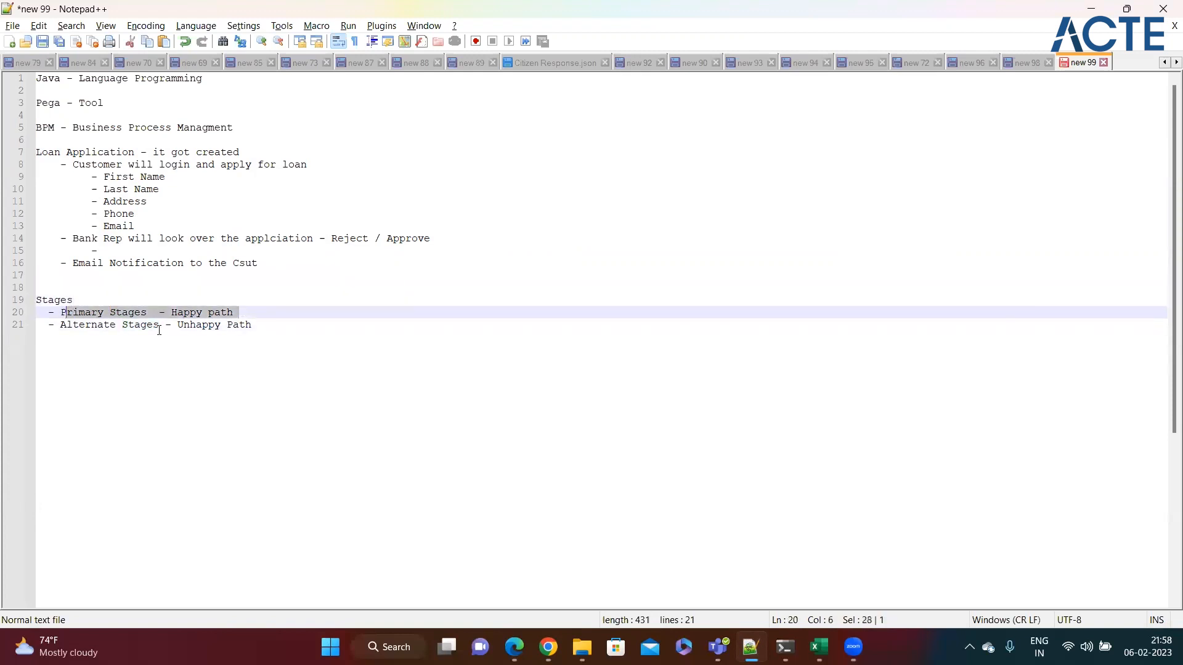
{"action": "left_click", "coordinate": [290, 322]}
{"action": "key", "text": "alt+Tab"}
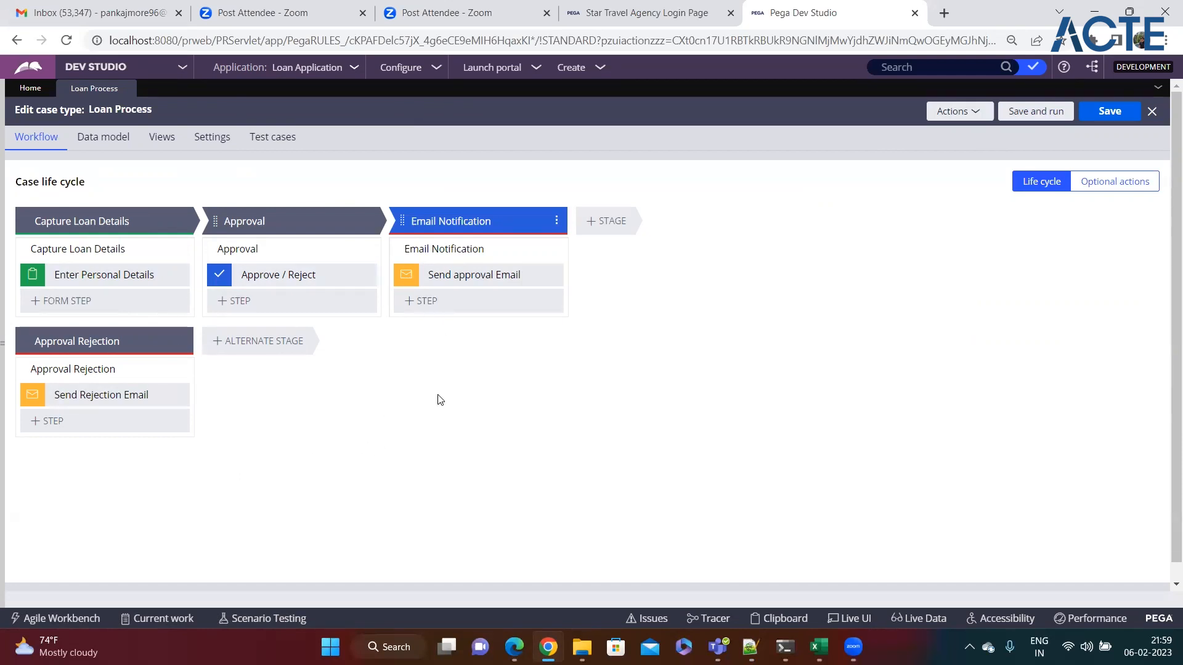
{"action": "left_click", "coordinate": [751, 647]}
{"action": "left_click_drag", "start_coordinate": [146, 225], "coordinate": [93, 178]}
{"action": "left_click", "coordinate": [163, 196]}
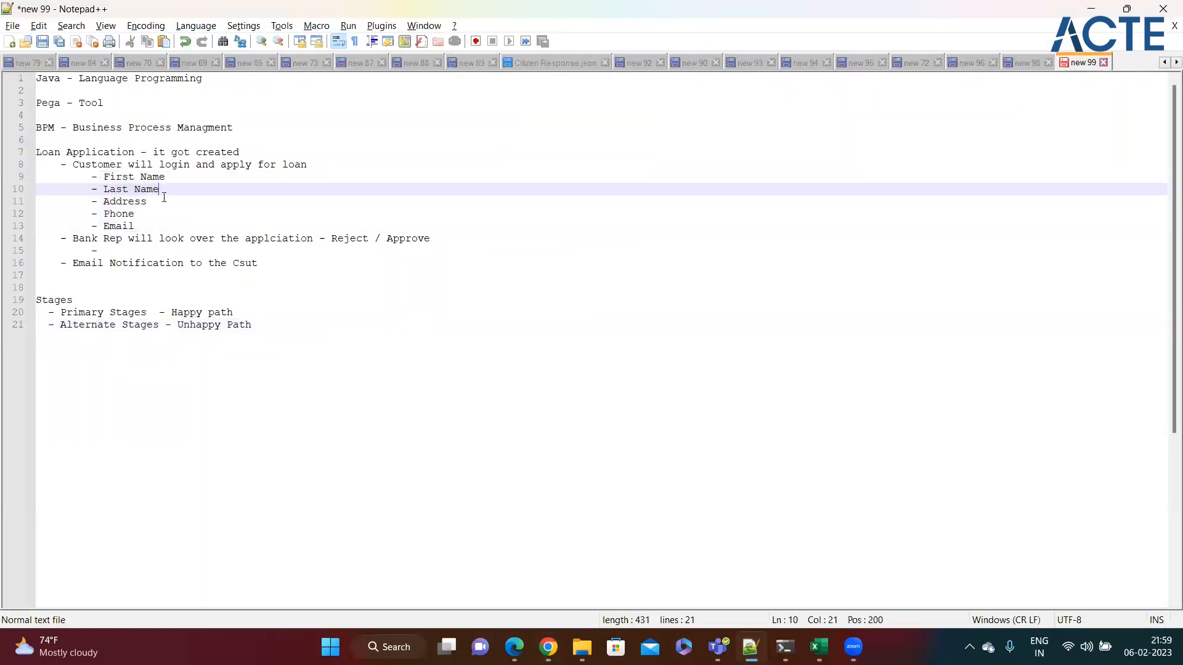
{"action": "left_click_drag", "start_coordinate": [156, 227], "coordinate": [92, 178]}
{"action": "left_click", "coordinate": [170, 191]}
{"action": "key", "text": "alt+Tab"}
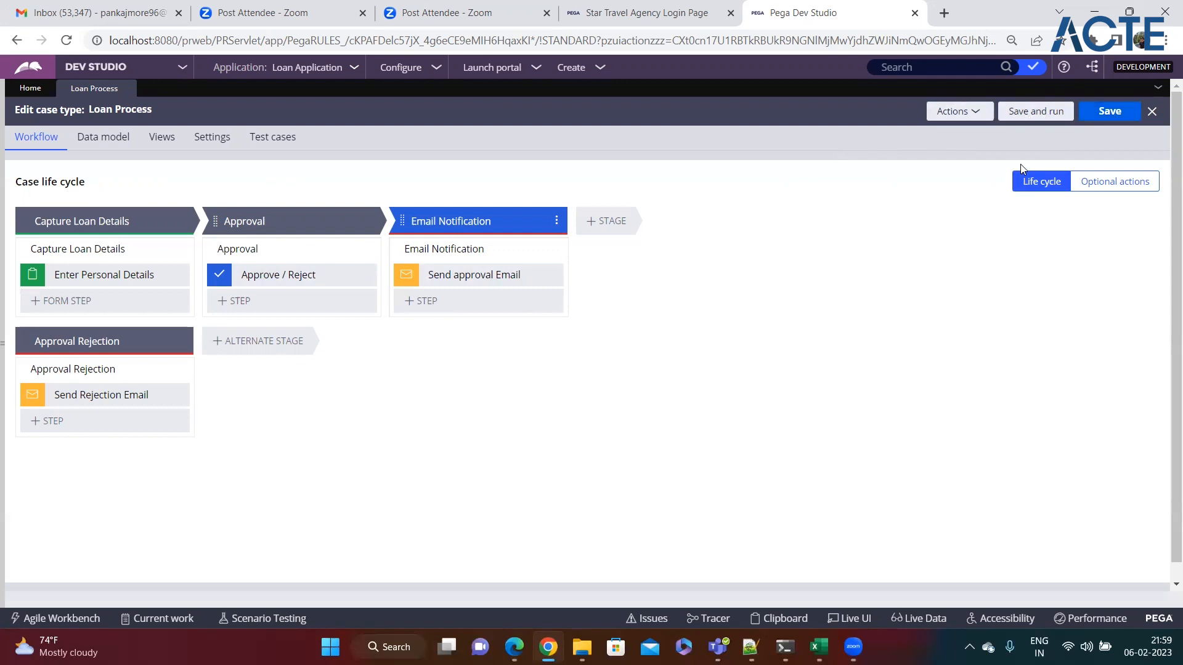
Step: Save and run the Loan Process case type, opening a new case at its Create form
{"action": "left_click", "coordinate": [1034, 113]}
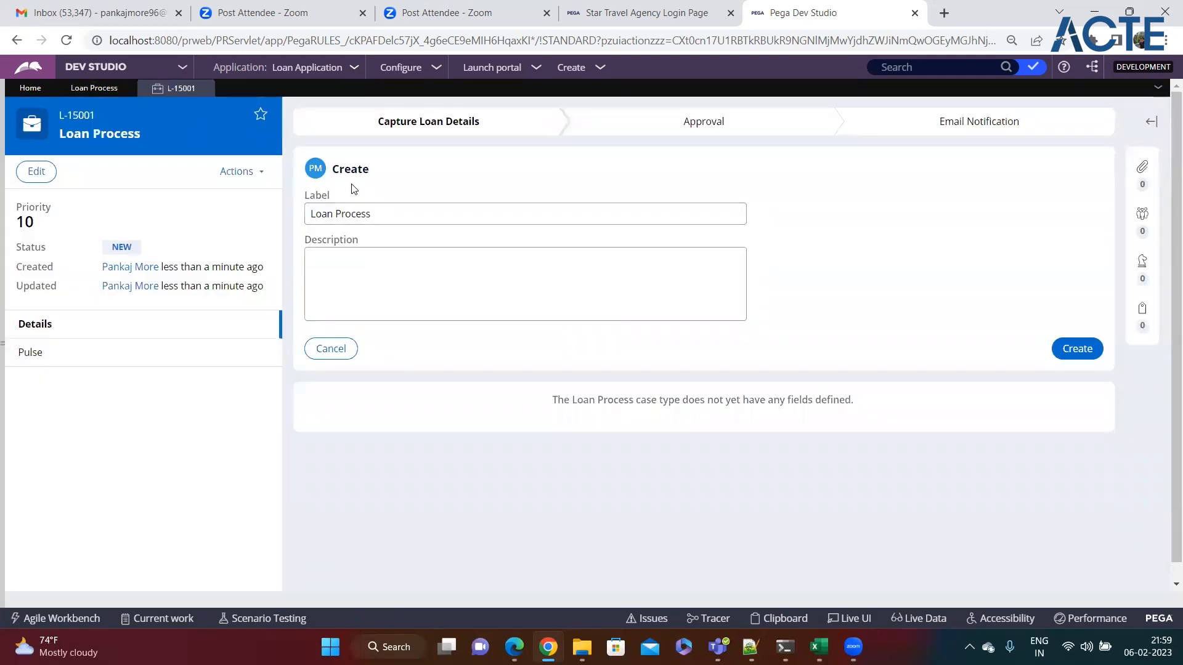
{"action": "left_click_drag", "start_coordinate": [333, 168], "coordinate": [413, 174]}
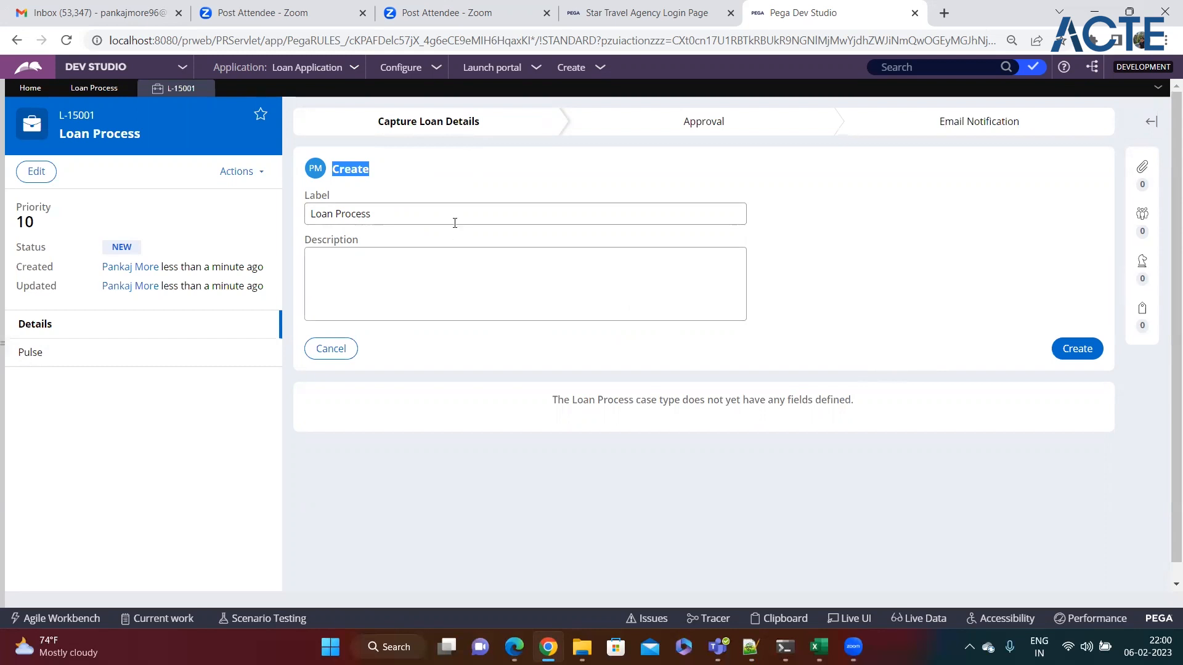
{"action": "left_click", "coordinate": [384, 205]}
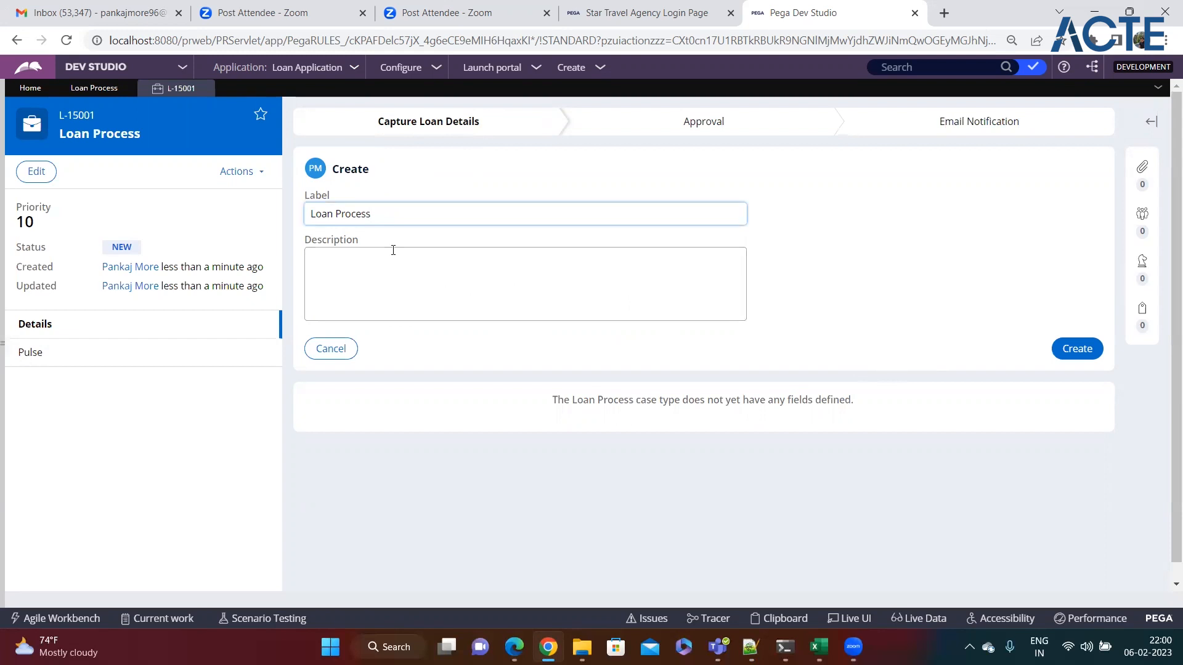
{"action": "left_click", "coordinate": [398, 269]}
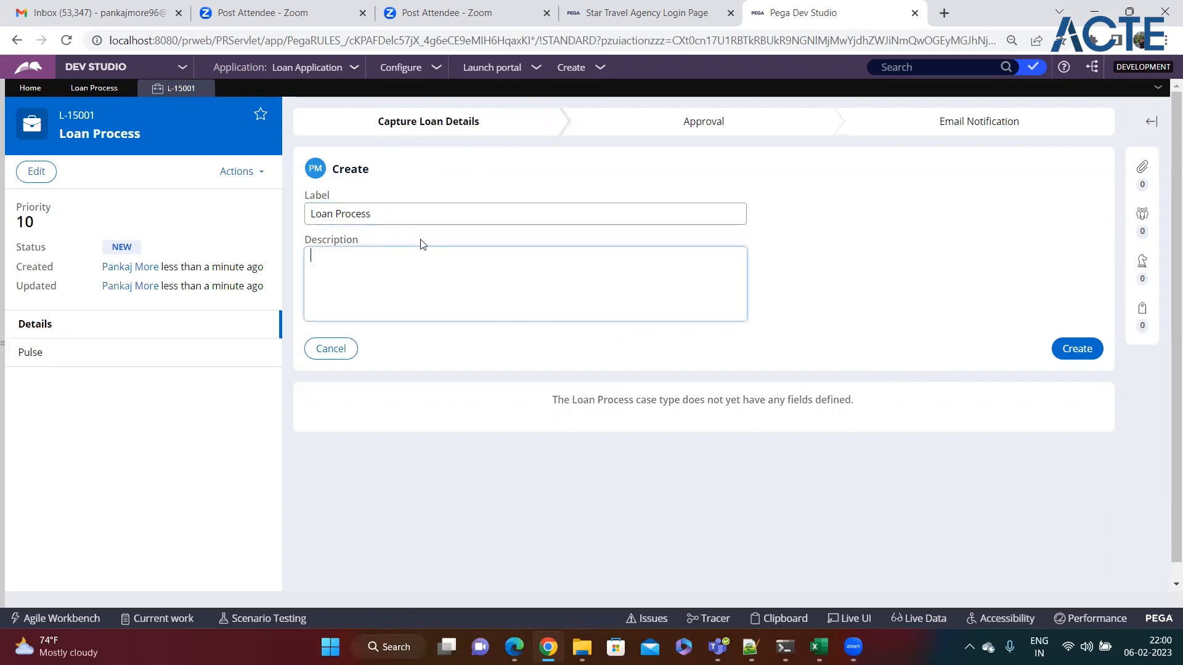
Step: Submit the Create form, then reject the loan at Approval with a note citing low salary
{"action": "left_click", "coordinate": [1077, 356]}
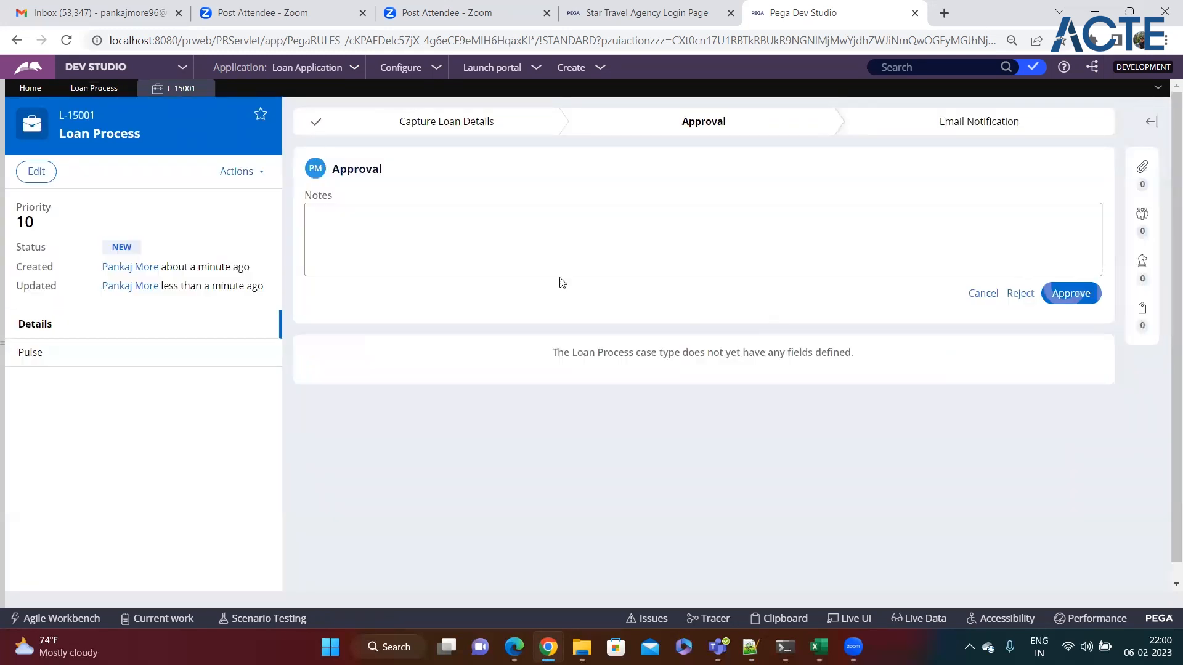
{"action": "double_click", "coordinate": [335, 171]}
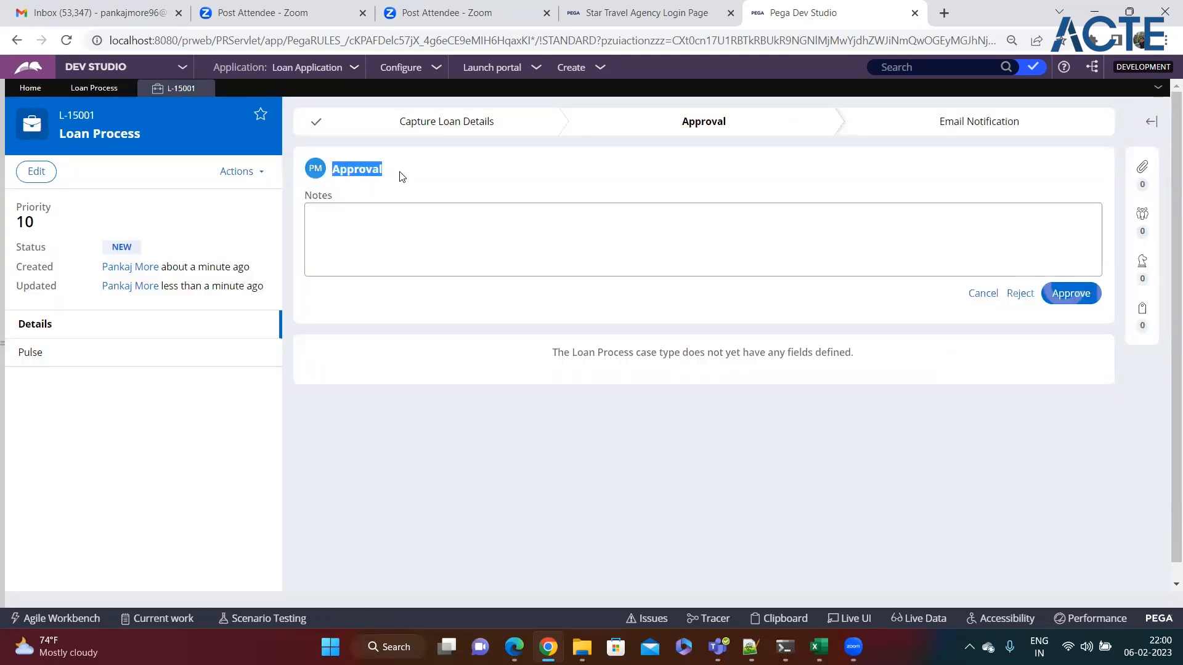
{"action": "left_click", "coordinate": [356, 228]}
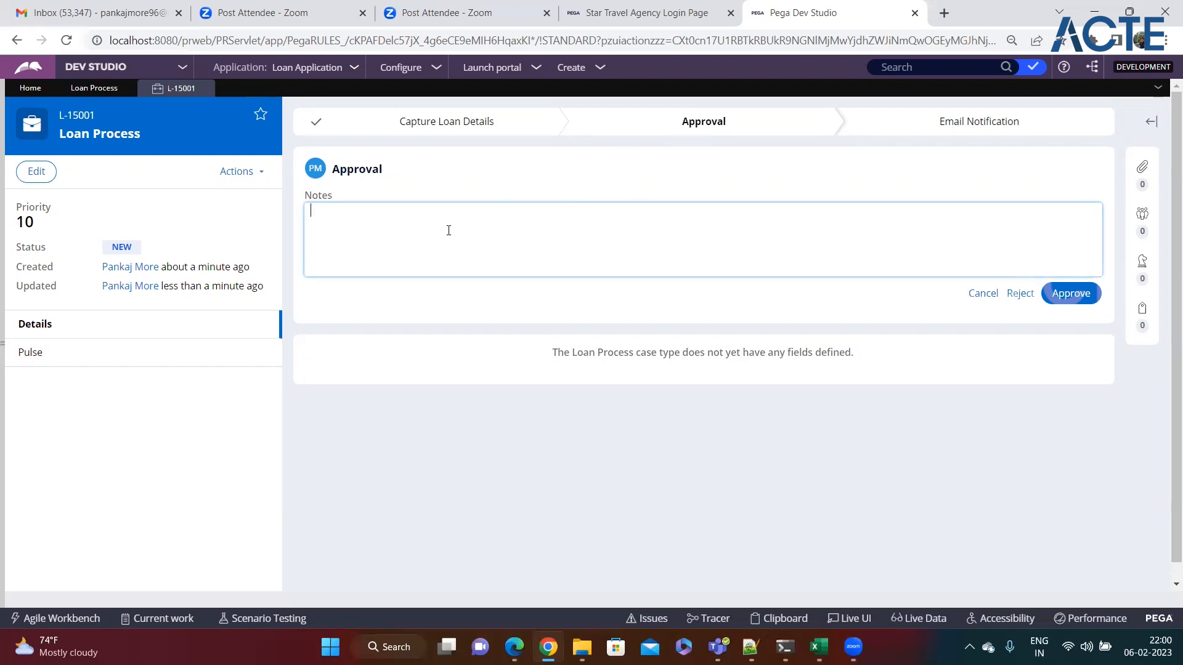
{"action": "type", "text": "Rejected"}
{"action": "key", "text": "BackSpace"}
{"action": "type", "text": "ng the loan bacz sal is less."}
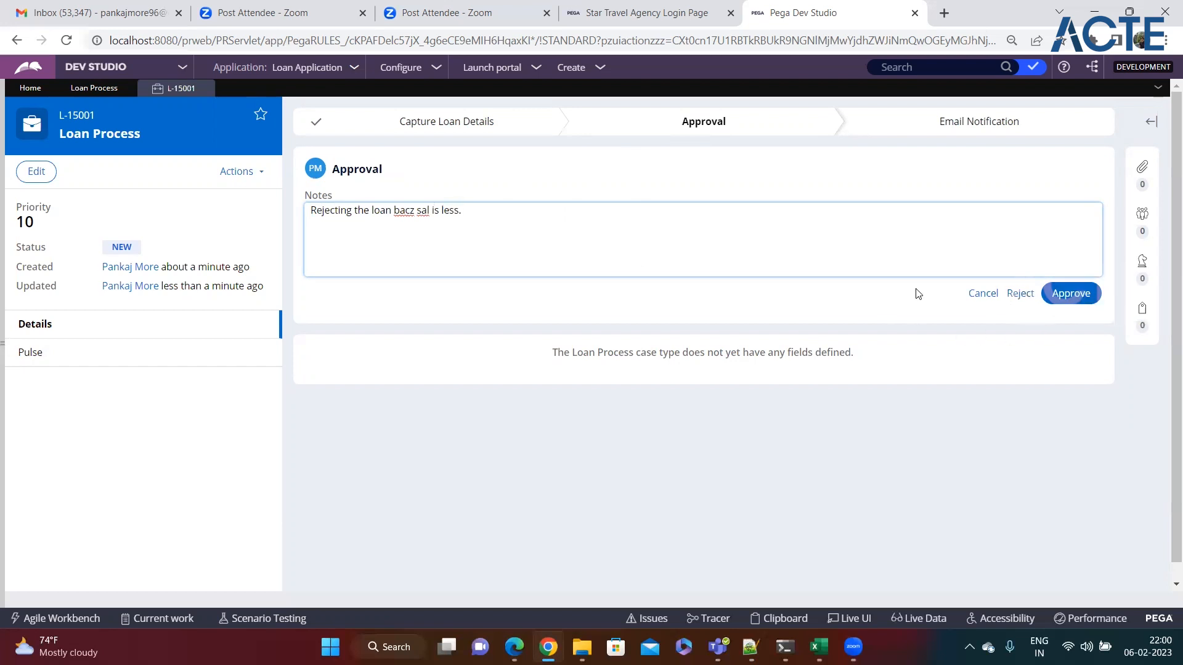
{"action": "left_click", "coordinate": [445, 235]}
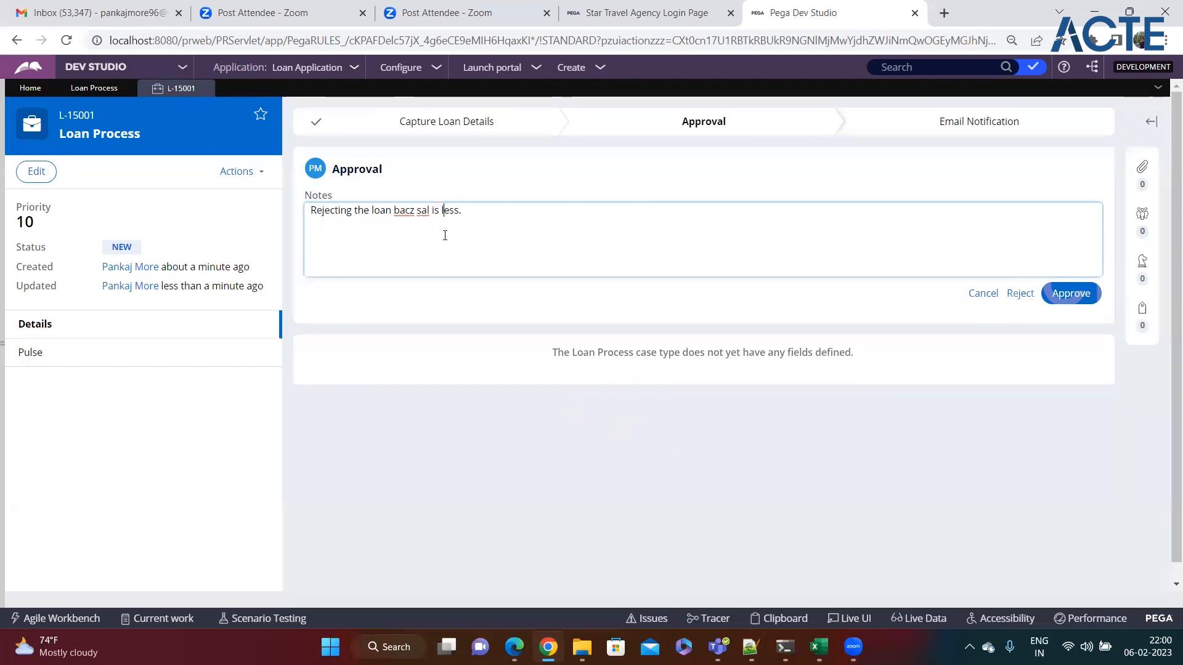
{"action": "left_click", "coordinate": [1017, 295]}
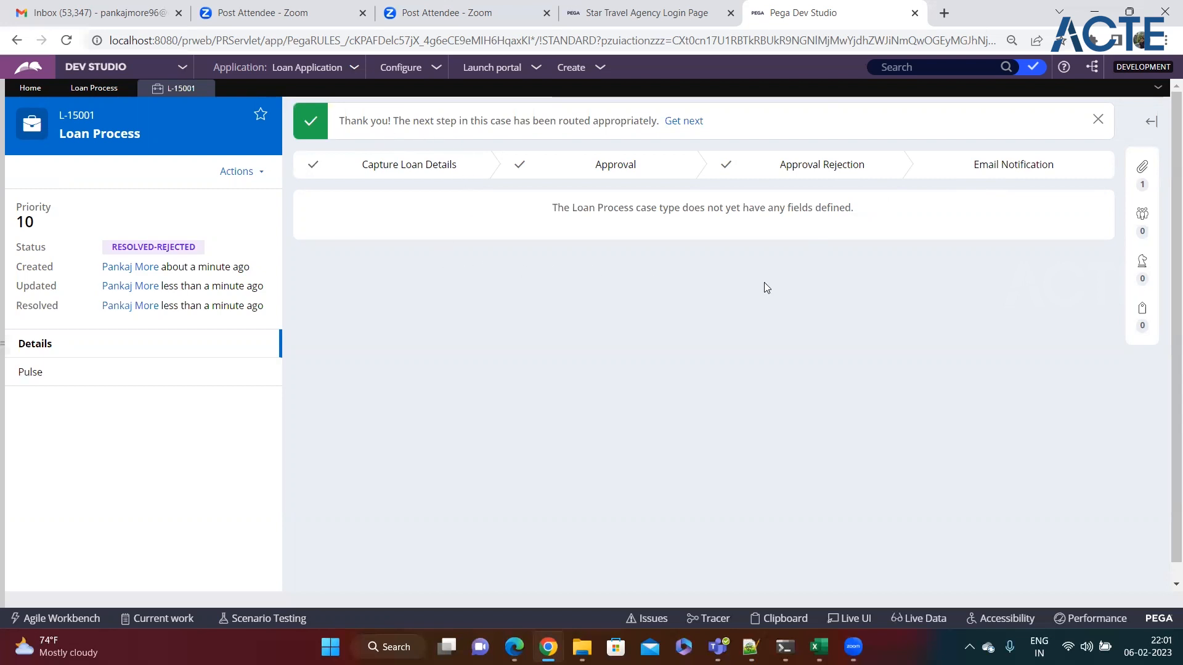
Step: Check the case's Resolved-Rejected status and open its attachments to find the Loan Rejected email
{"action": "left_click_drag", "start_coordinate": [113, 247], "coordinate": [200, 251]}
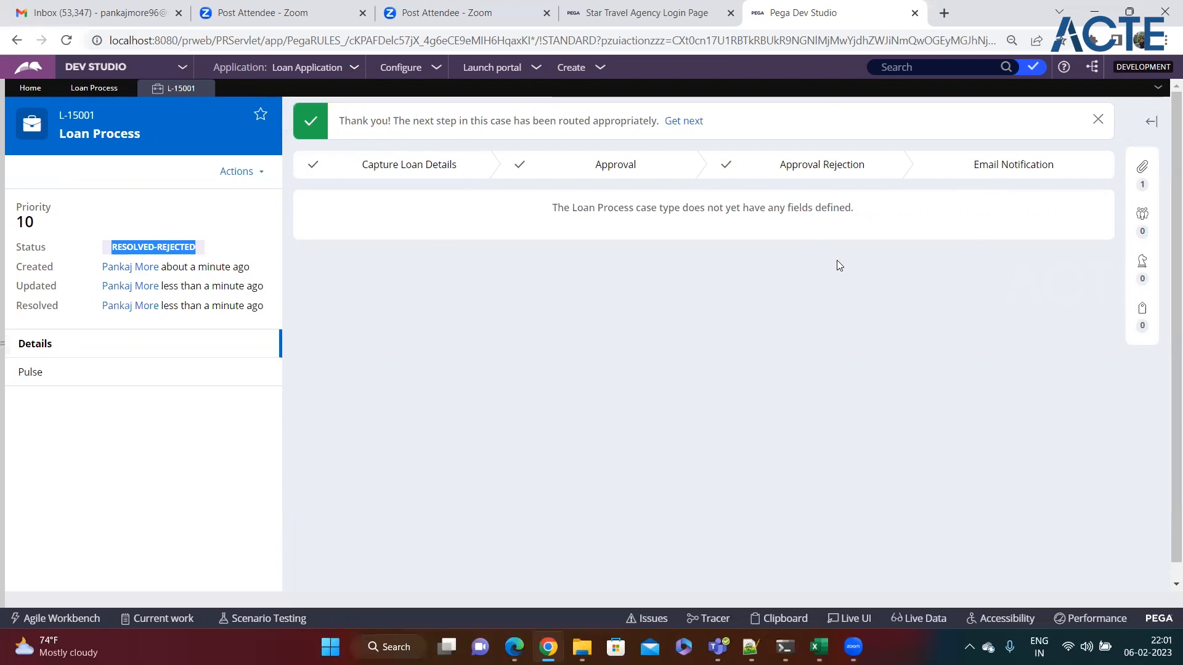
{"action": "left_click", "coordinate": [94, 88]}
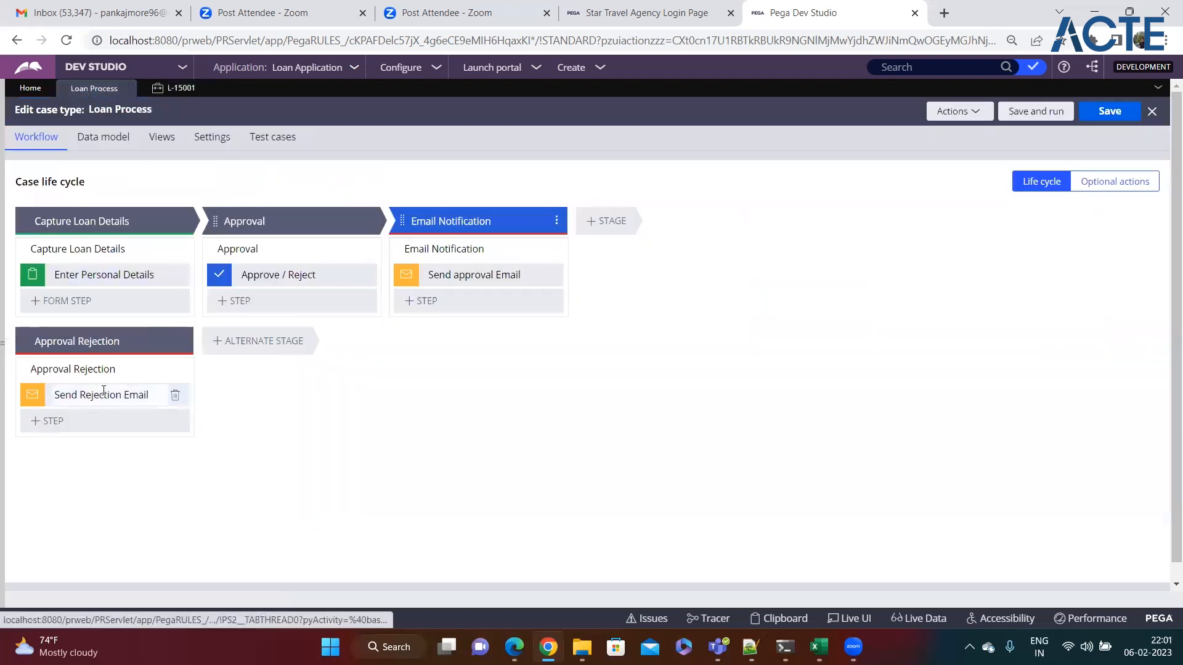
{"action": "left_click", "coordinate": [177, 88]}
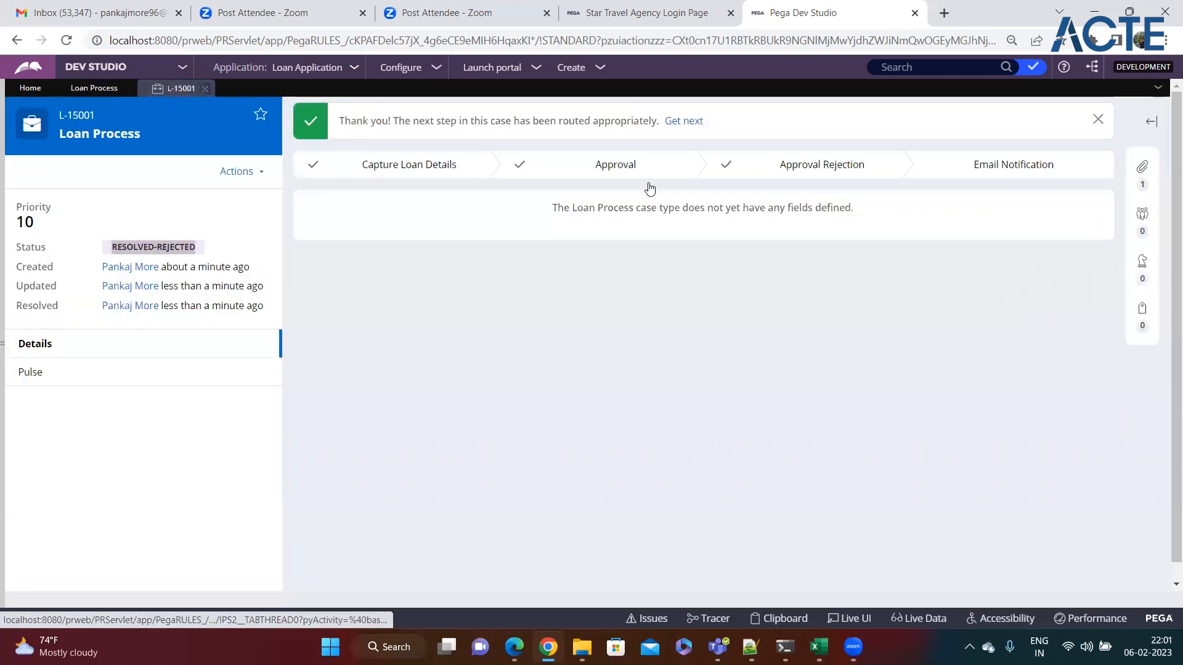
{"action": "left_click", "coordinate": [1141, 166]}
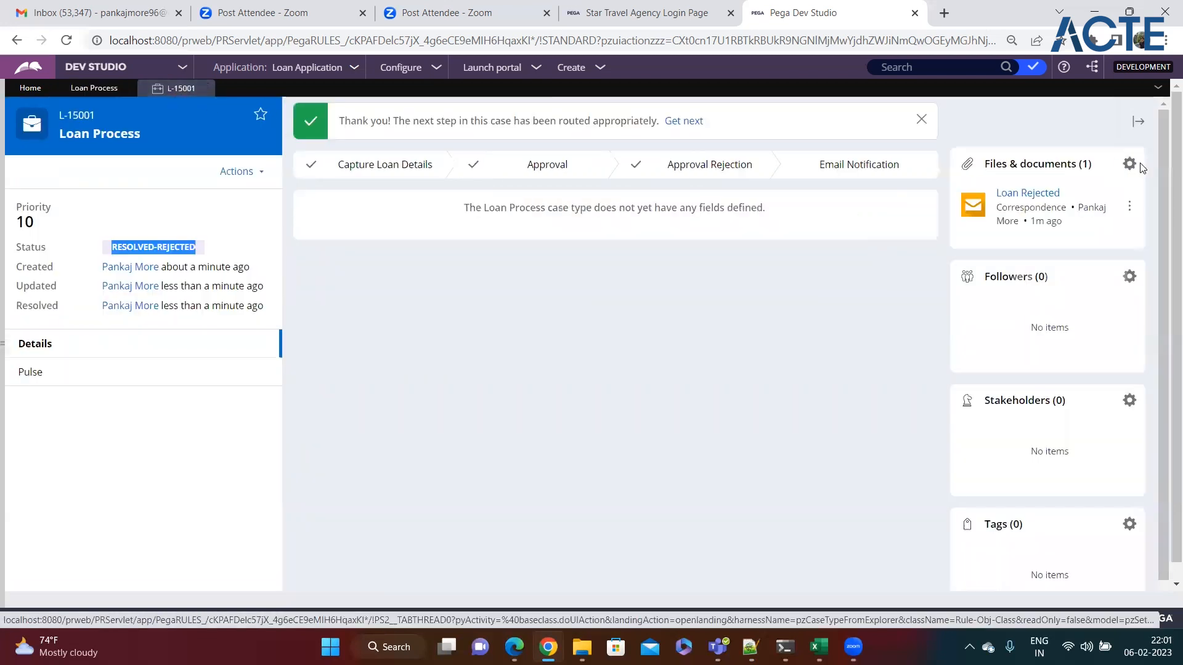
Step: Open the Loan Rejected email and review its sender, recipient, subject and rejection message
{"action": "left_click", "coordinate": [1021, 195]}
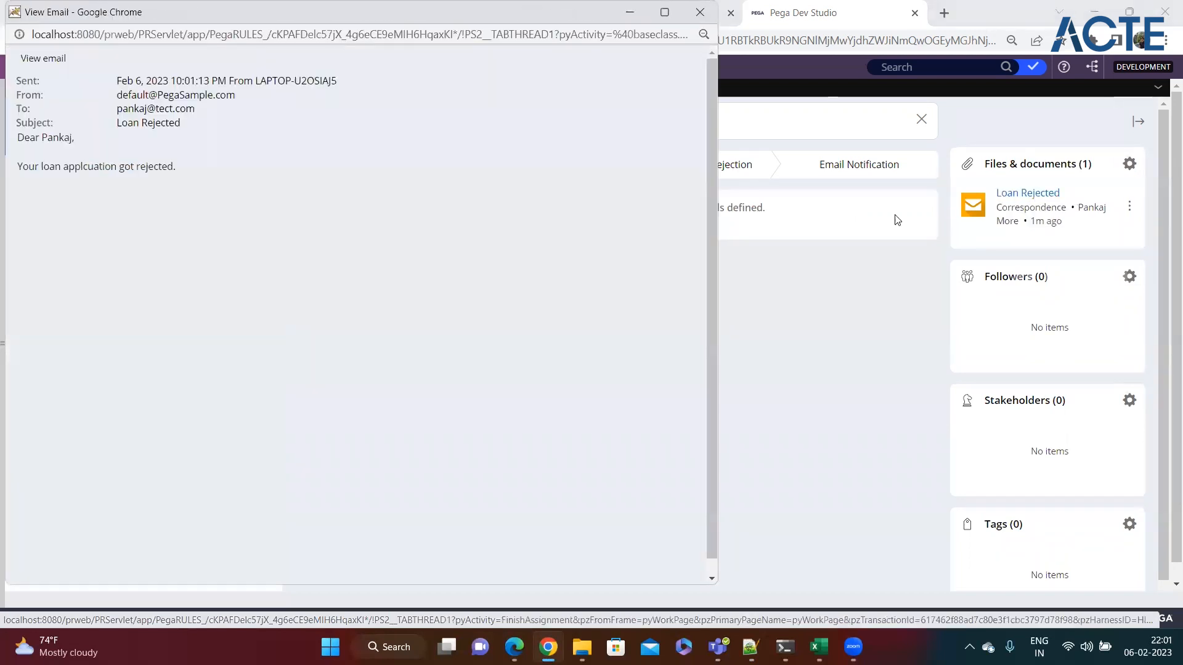
{"action": "left_click_drag", "start_coordinate": [114, 94], "coordinate": [251, 100]}
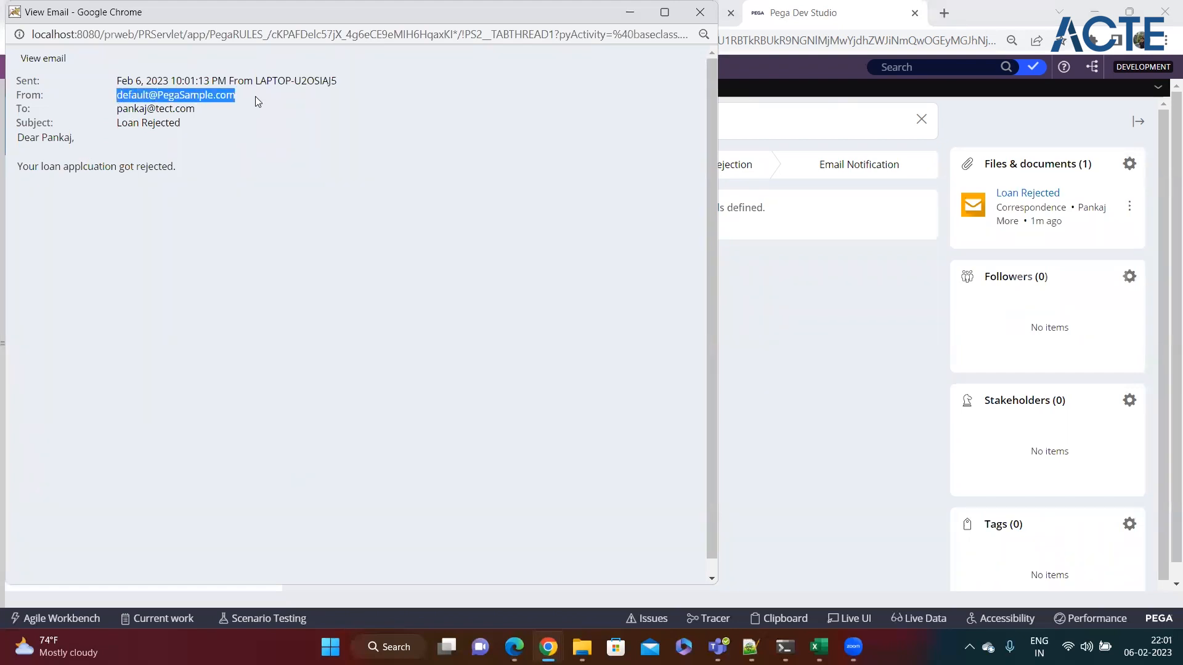
{"action": "left_click", "coordinate": [255, 97]}
{"action": "left_click_drag", "start_coordinate": [117, 95], "coordinate": [235, 92]}
{"action": "left_click", "coordinate": [96, 110]}
{"action": "left_click_drag", "start_coordinate": [117, 109], "coordinate": [200, 106]}
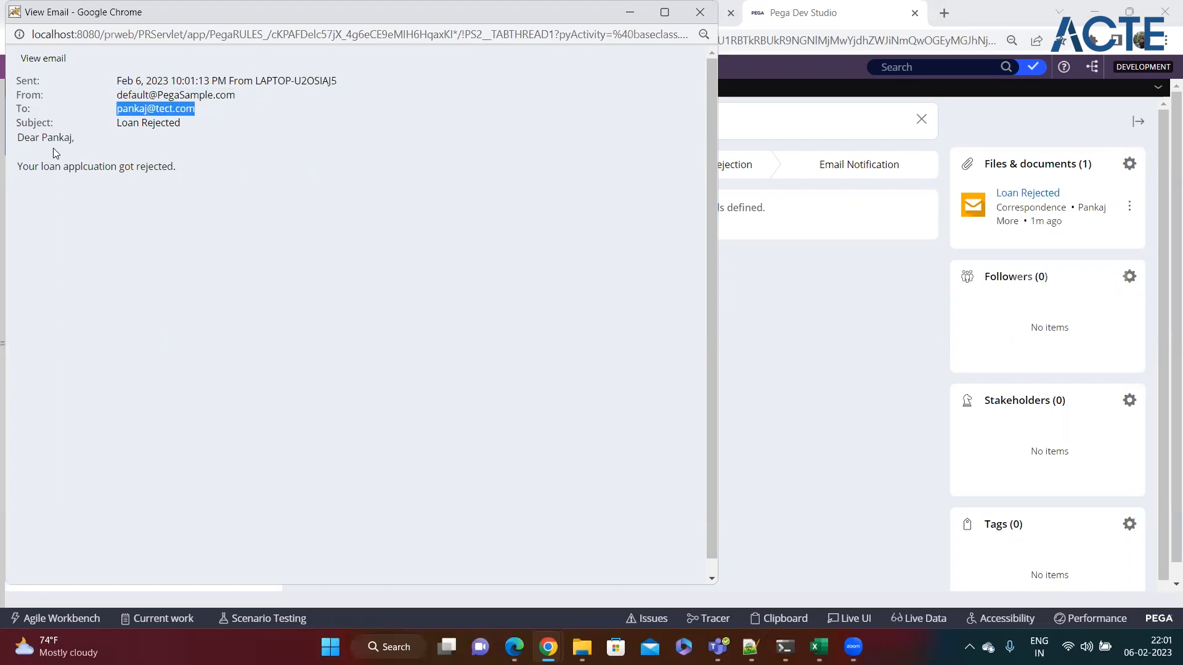
{"action": "left_click_drag", "start_coordinate": [116, 123], "coordinate": [204, 119]}
{"action": "left_click_drag", "start_coordinate": [23, 138], "coordinate": [237, 179]}
{"action": "left_click", "coordinate": [261, 182]}
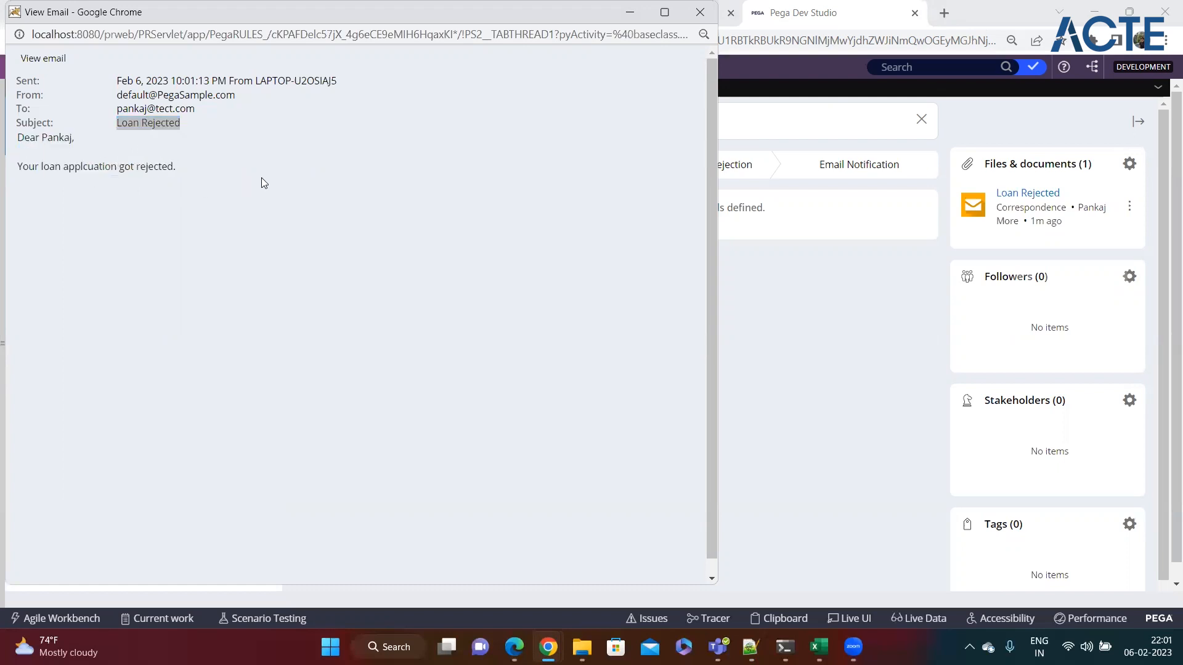